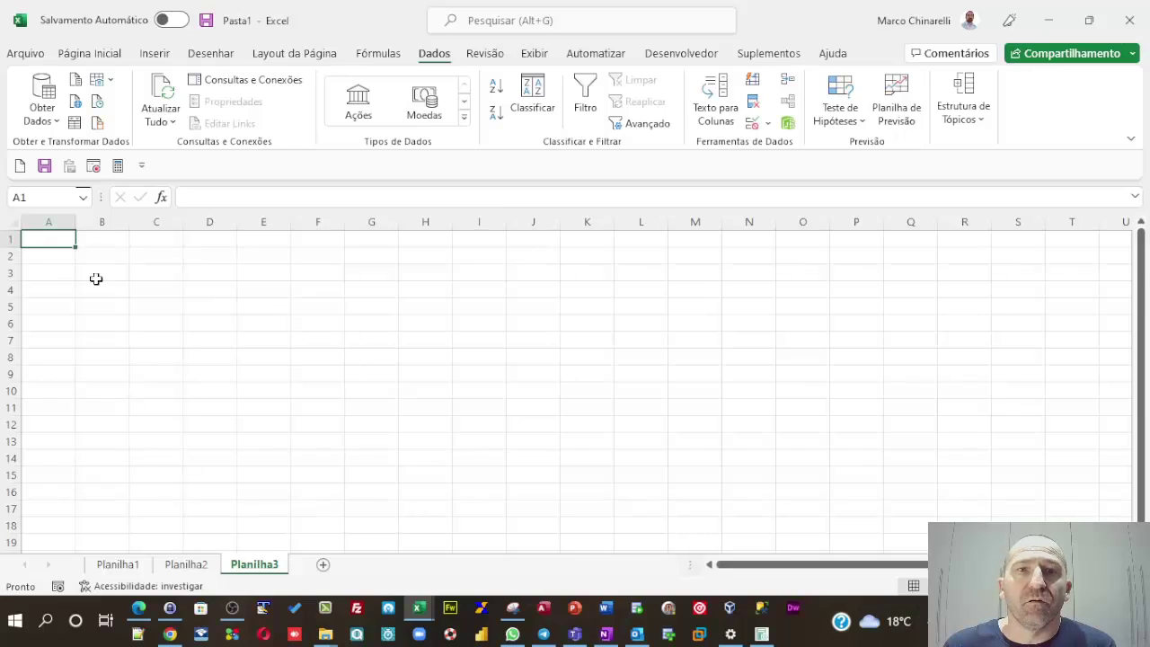
Enter the label 'Ano' in cell B3.
{"action": "left_click", "coordinate": [87, 276]}
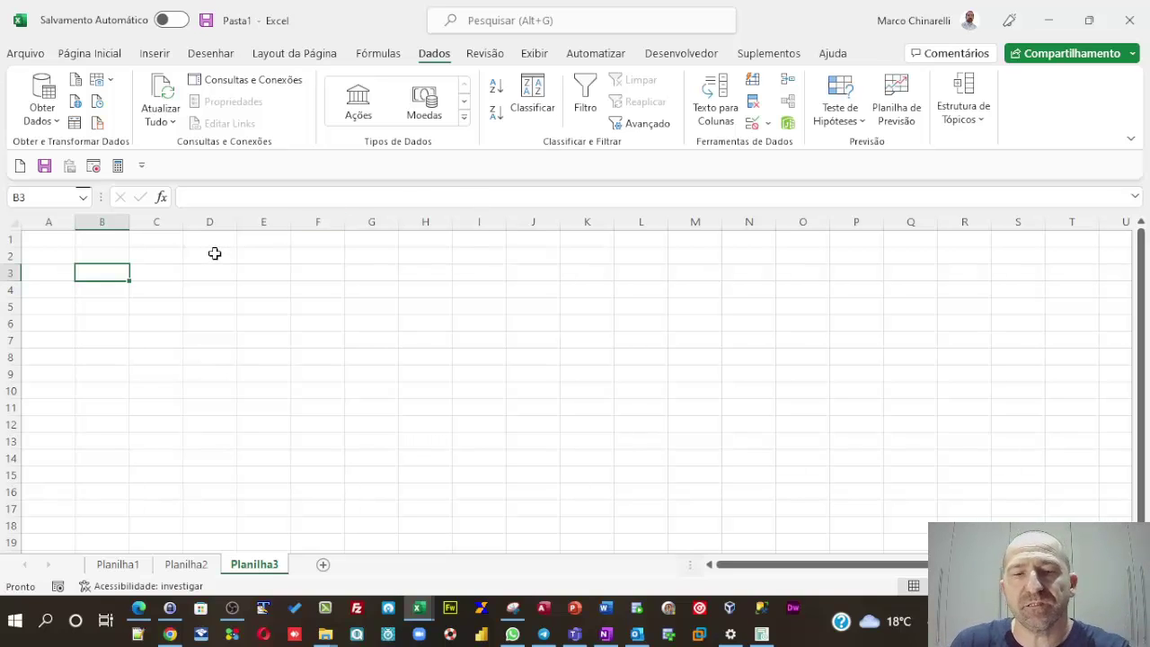
{"action": "type", "text": "Ano"}
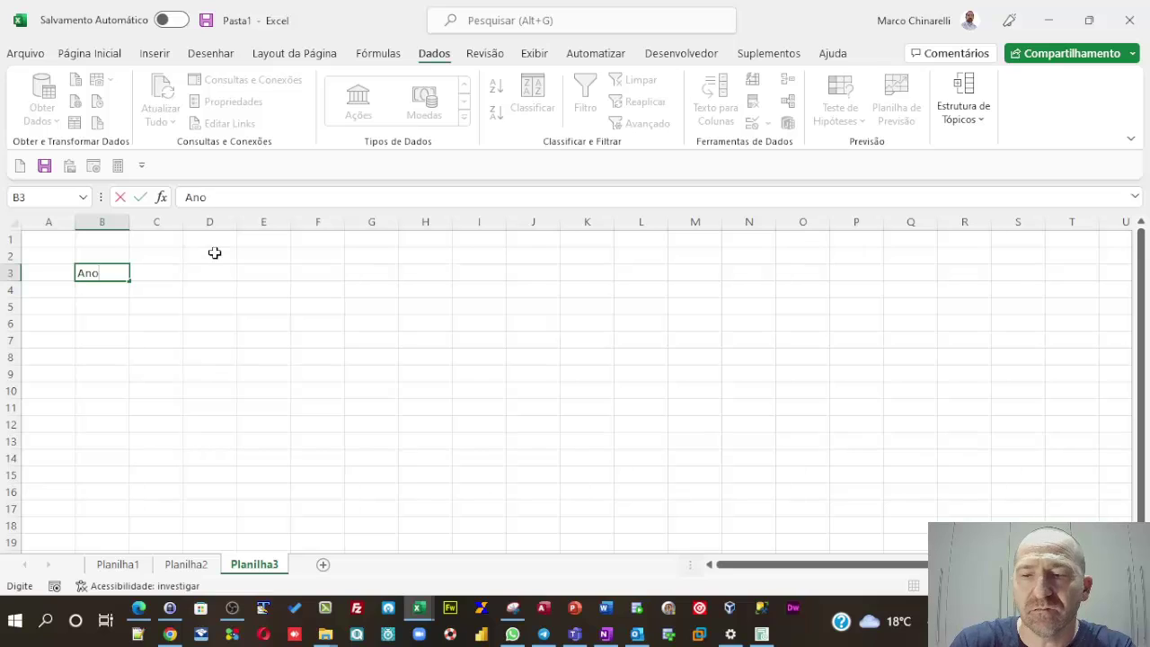
{"action": "key", "text": "Tab"}
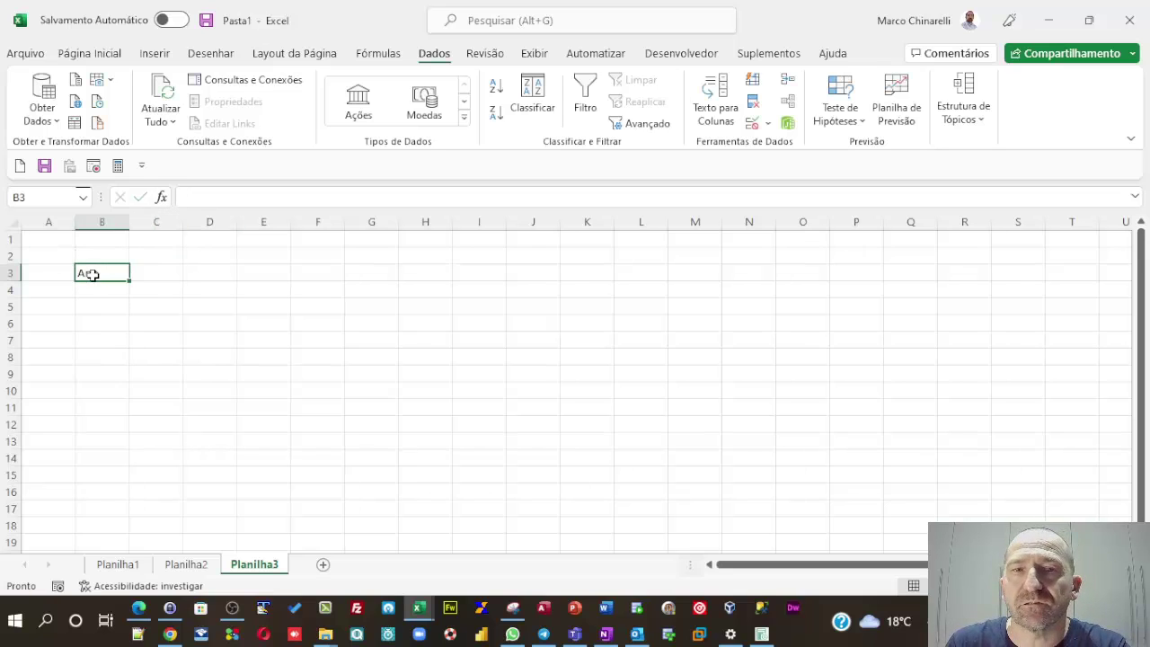
Give B3:C3 all borders plus a thick outer box border.
{"action": "left_click_drag", "start_coordinate": [90, 277], "coordinate": [132, 278]}
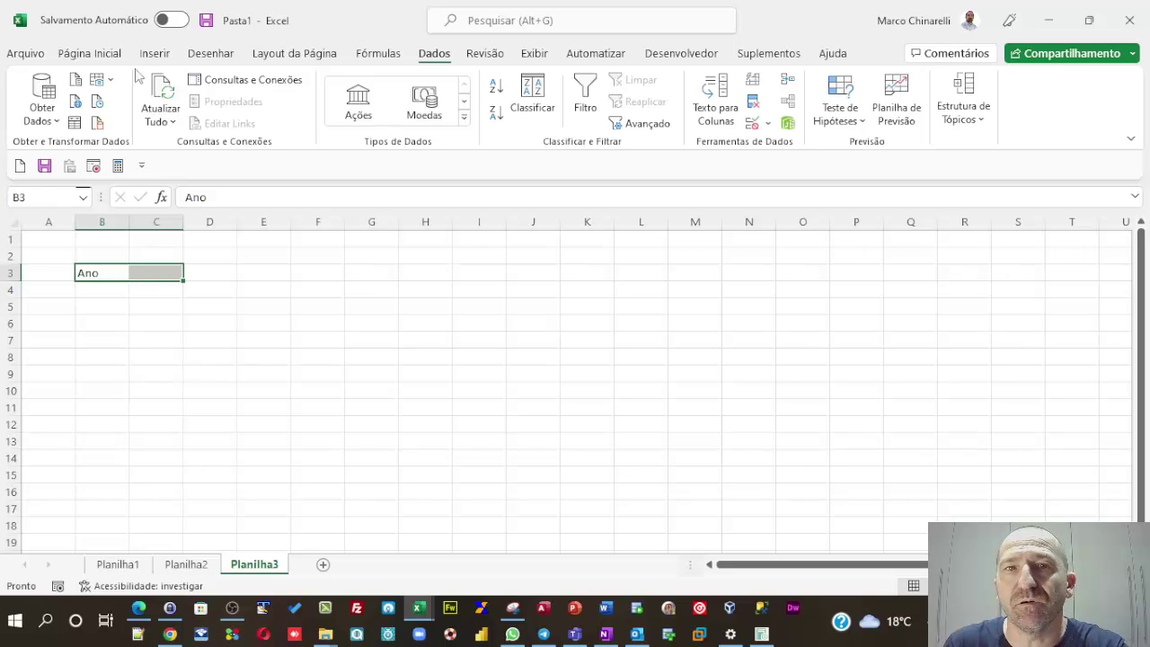
{"action": "left_click", "coordinate": [91, 54]}
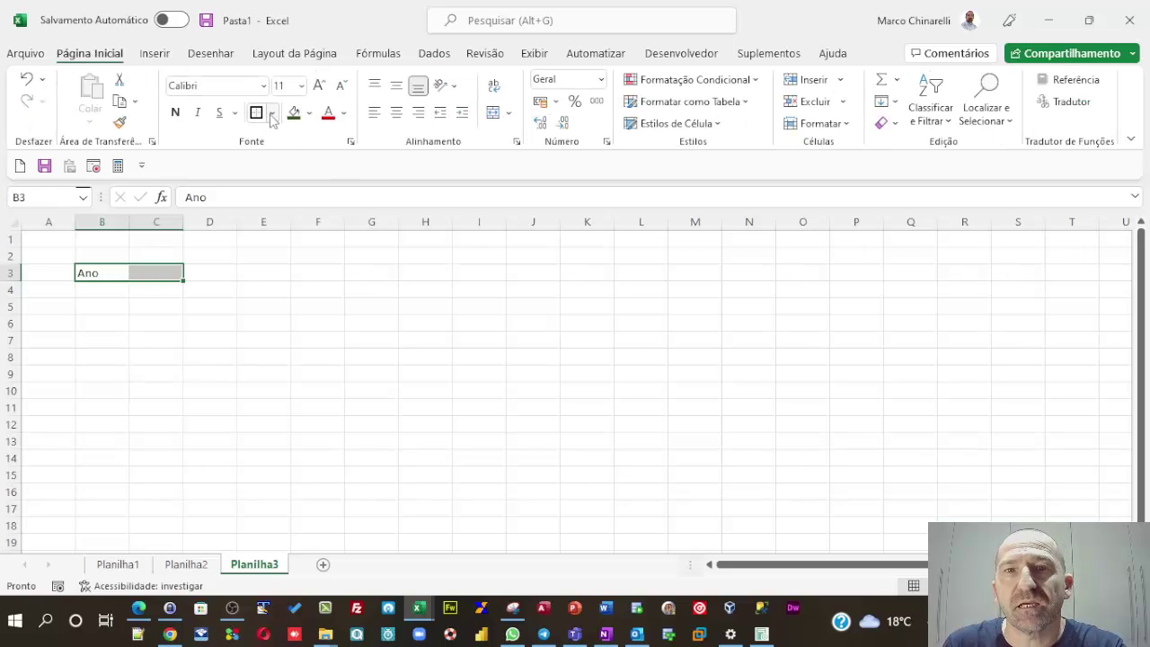
{"action": "left_click", "coordinate": [272, 113]}
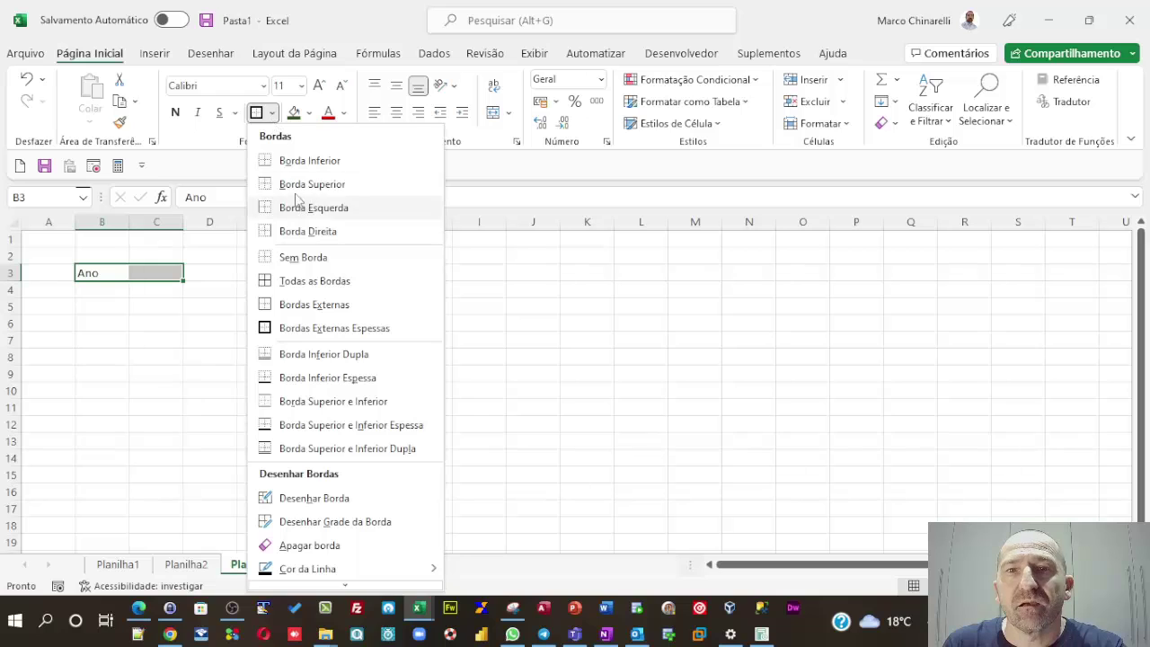
{"action": "left_click", "coordinate": [303, 282]}
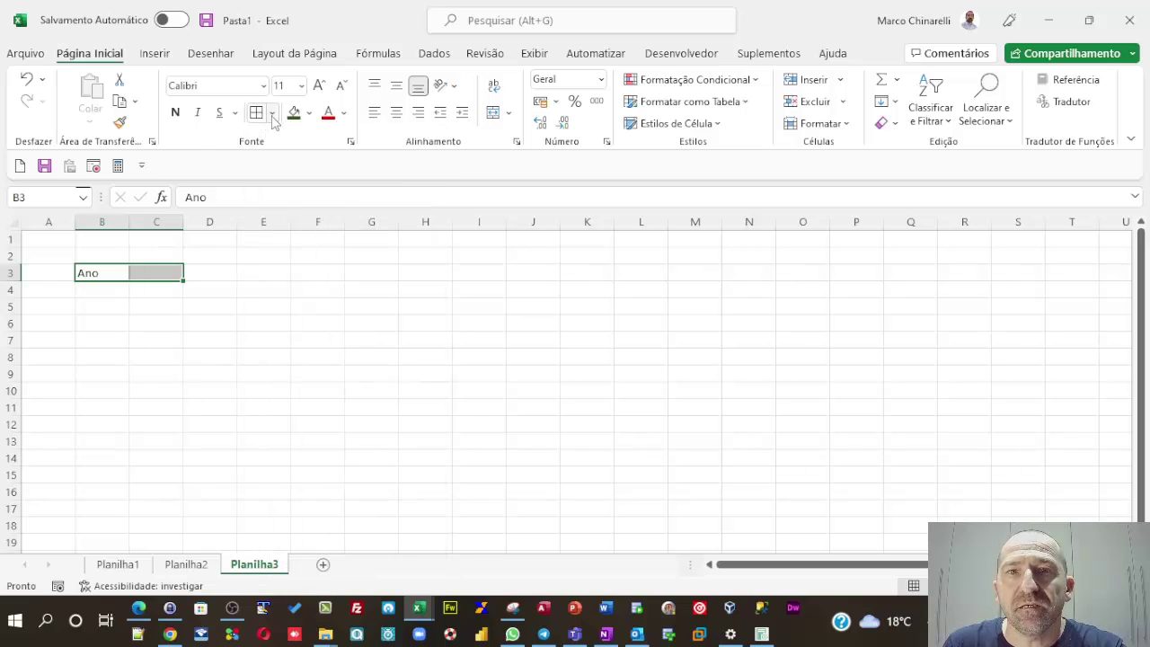
{"action": "left_click", "coordinate": [271, 113]}
{"action": "left_click", "coordinate": [306, 328]}
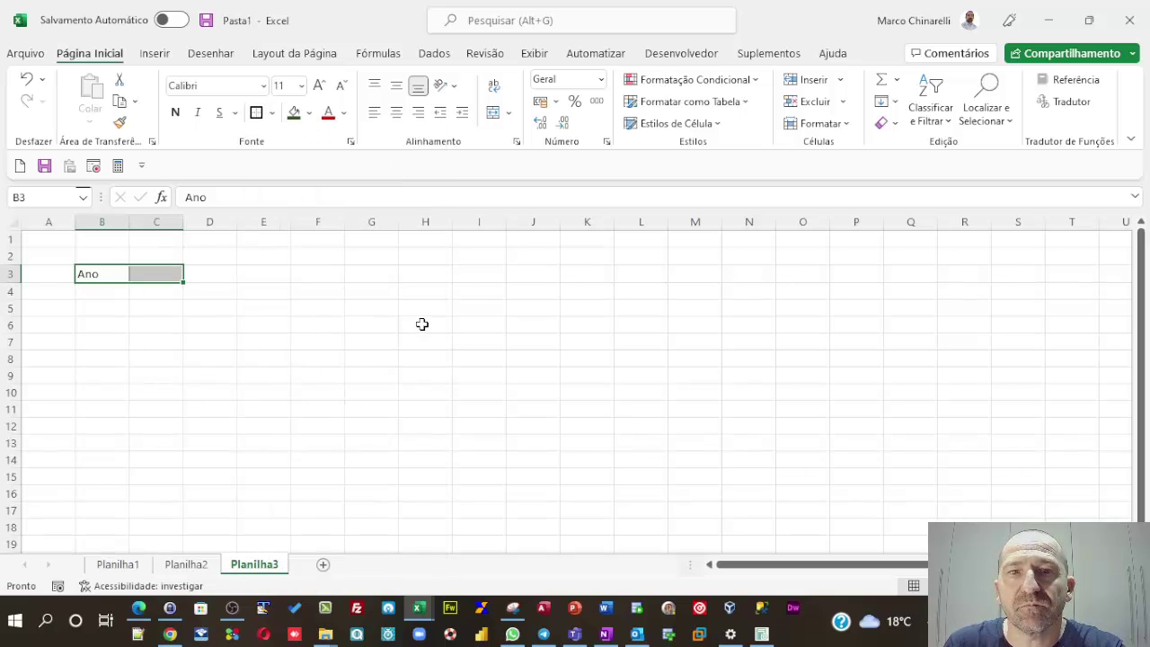
{"action": "left_click", "coordinate": [418, 324]}
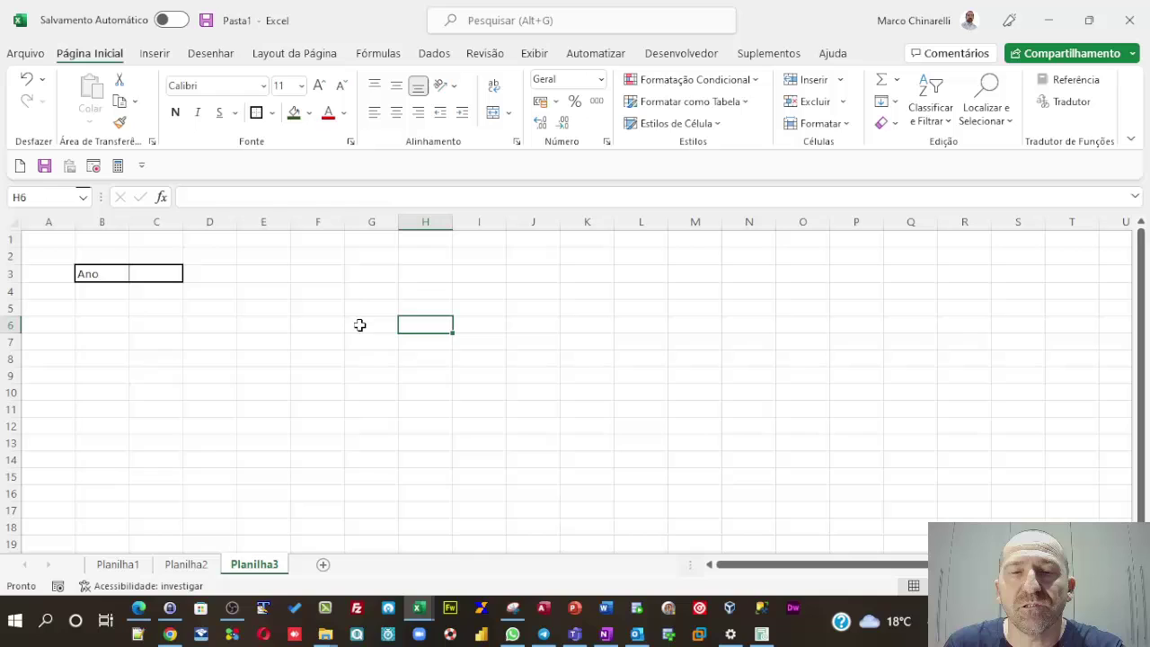
Enter 2022 in A26 and the formula =A26+1 in A27.
{"action": "left_click", "coordinate": [153, 274]}
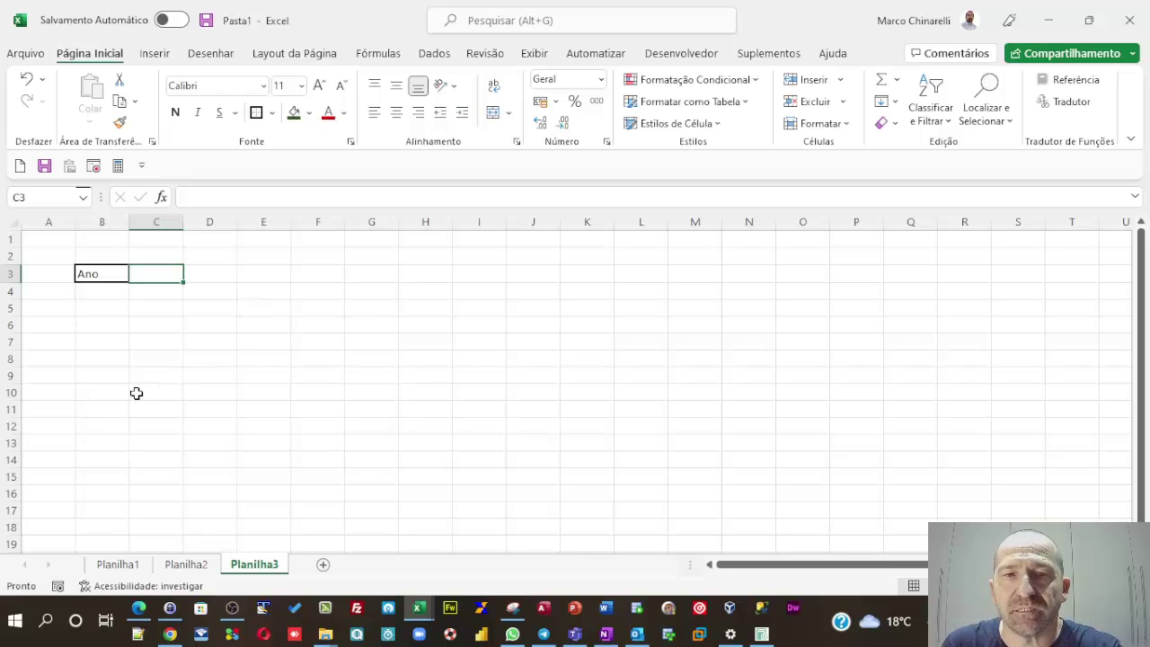
{"action": "scroll", "coordinate": [58, 440], "scroll_direction": "down", "scroll_amount": 3}
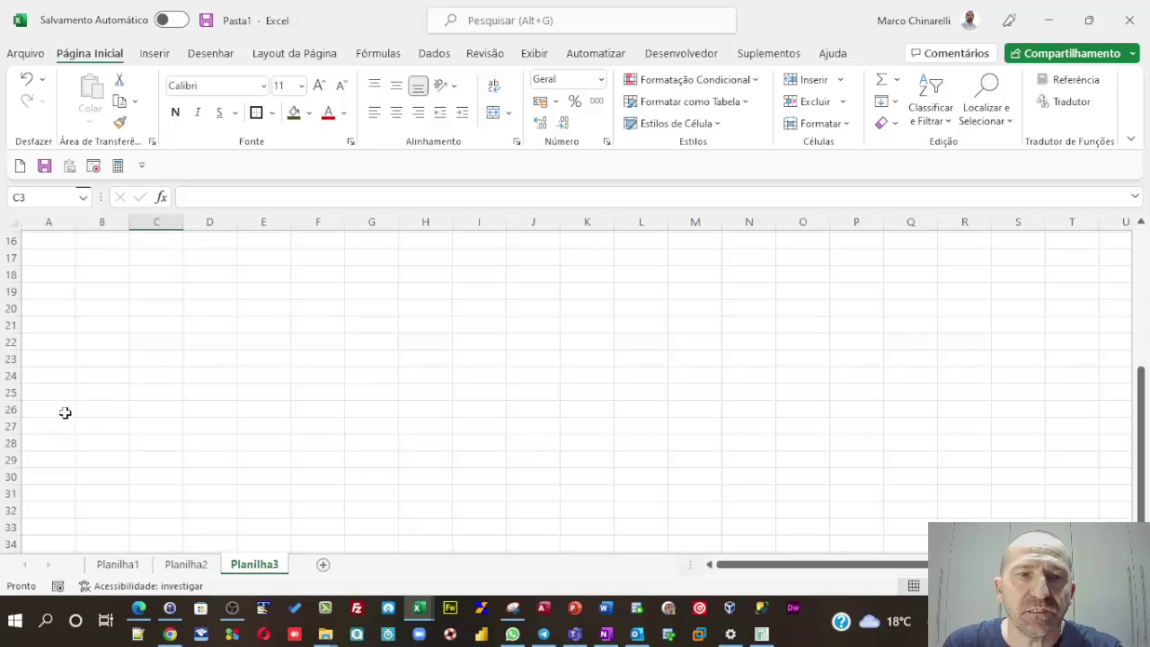
{"action": "left_click", "coordinate": [64, 413]}
{"action": "type", "text": "2022"}
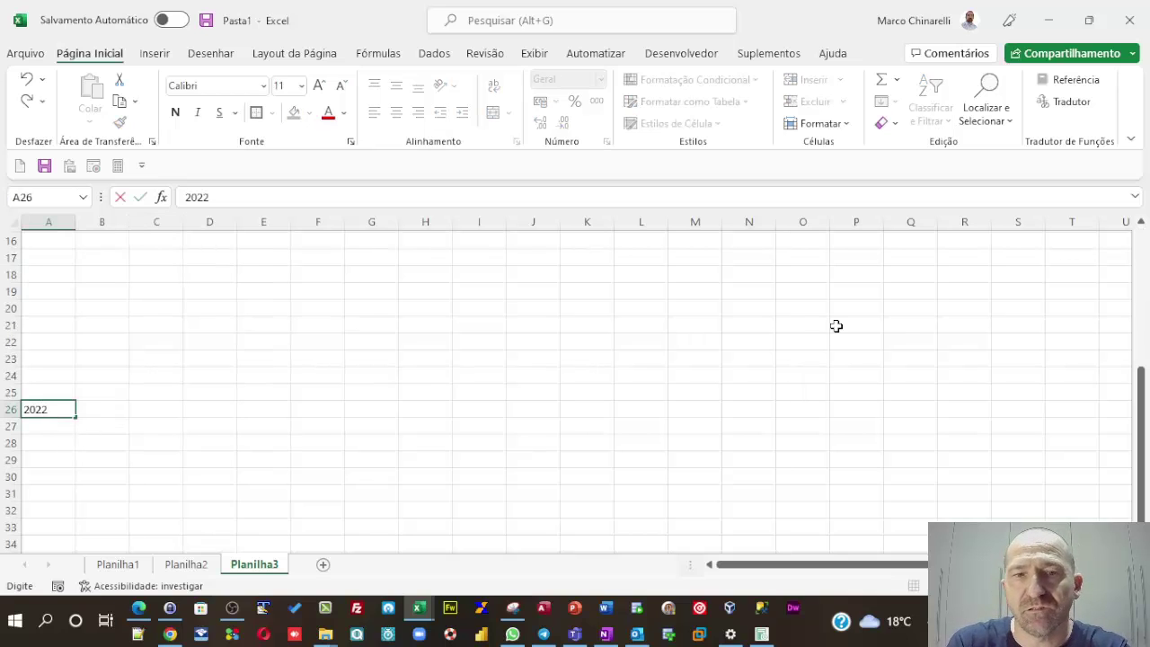
{"action": "key", "text": "Return"}
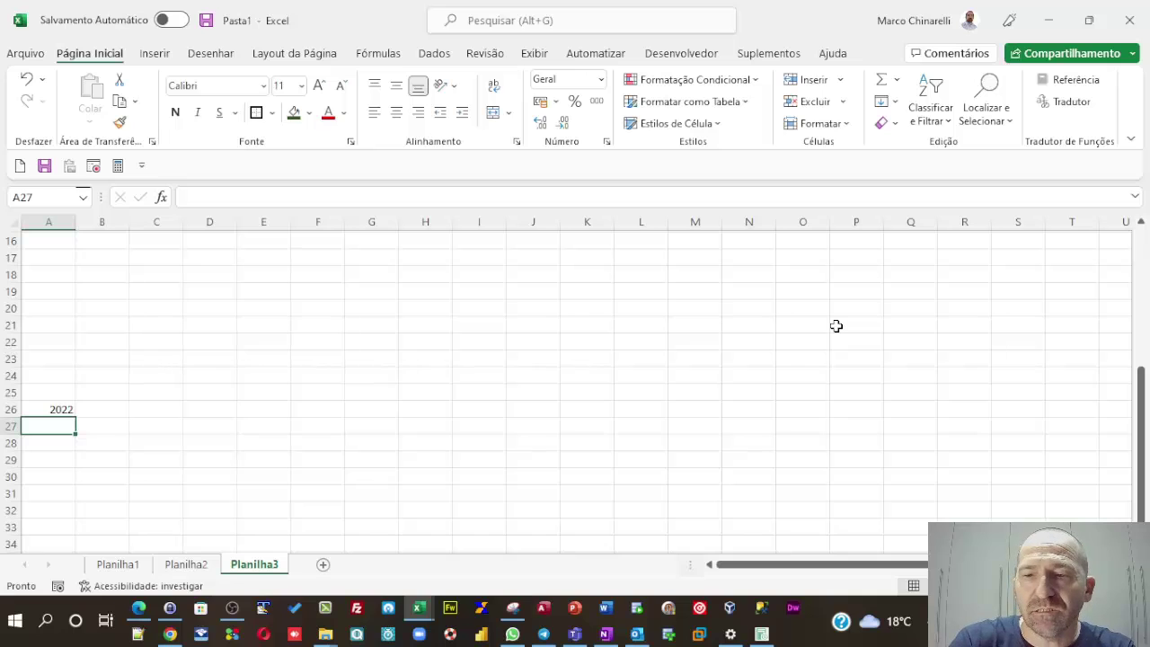
{"action": "type", "text": "="}
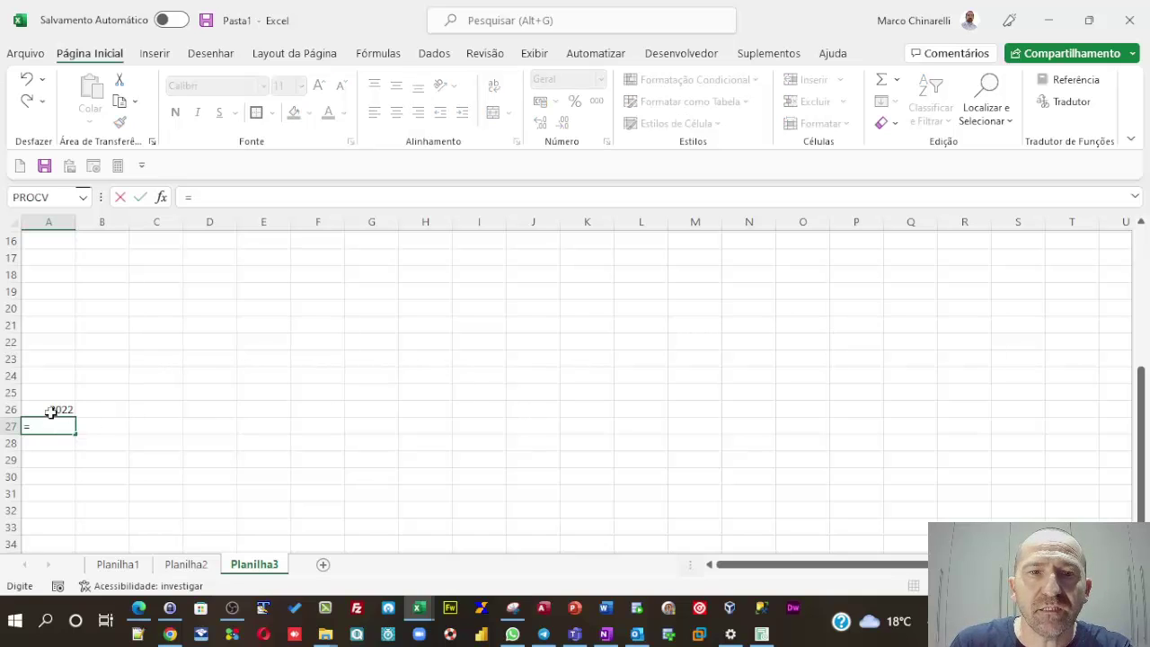
{"action": "left_click", "coordinate": [51, 410]}
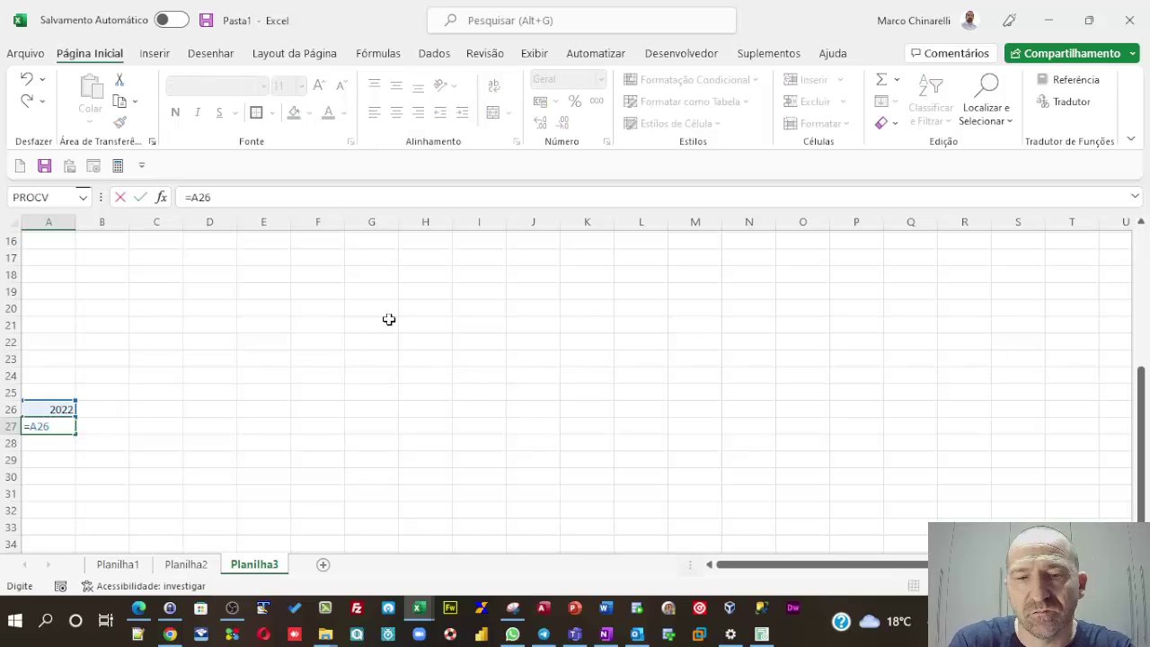
{"action": "key", "text": "Return"}
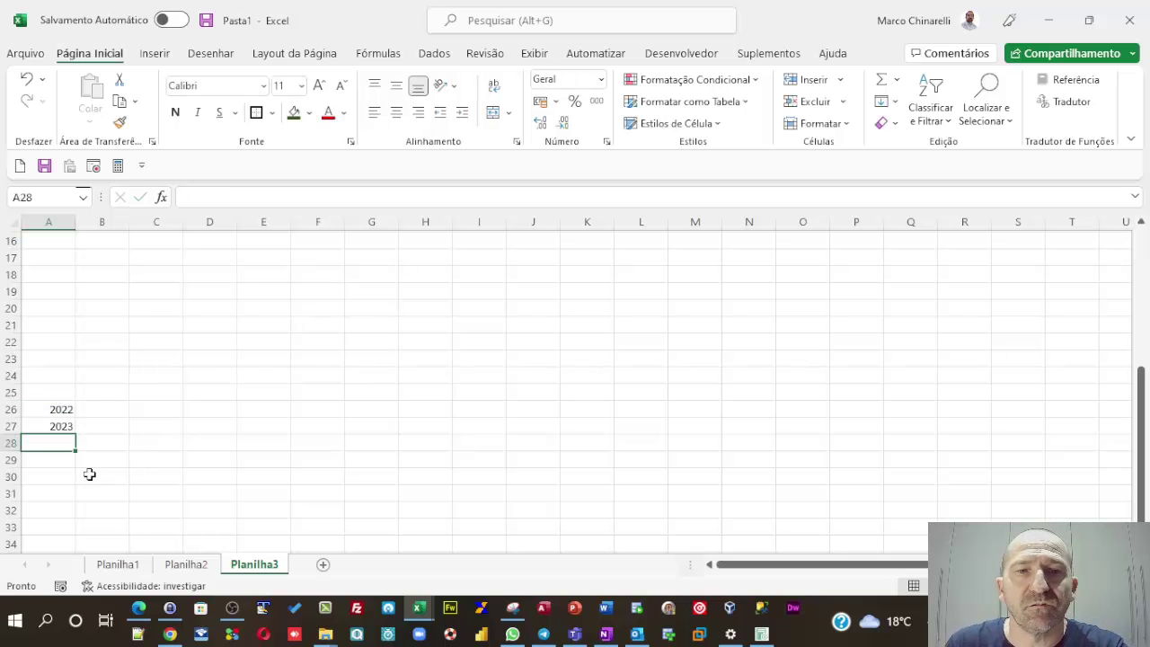
Fill the next-year formula down to A38, listing years through 2034.
{"action": "left_click", "coordinate": [65, 412]}
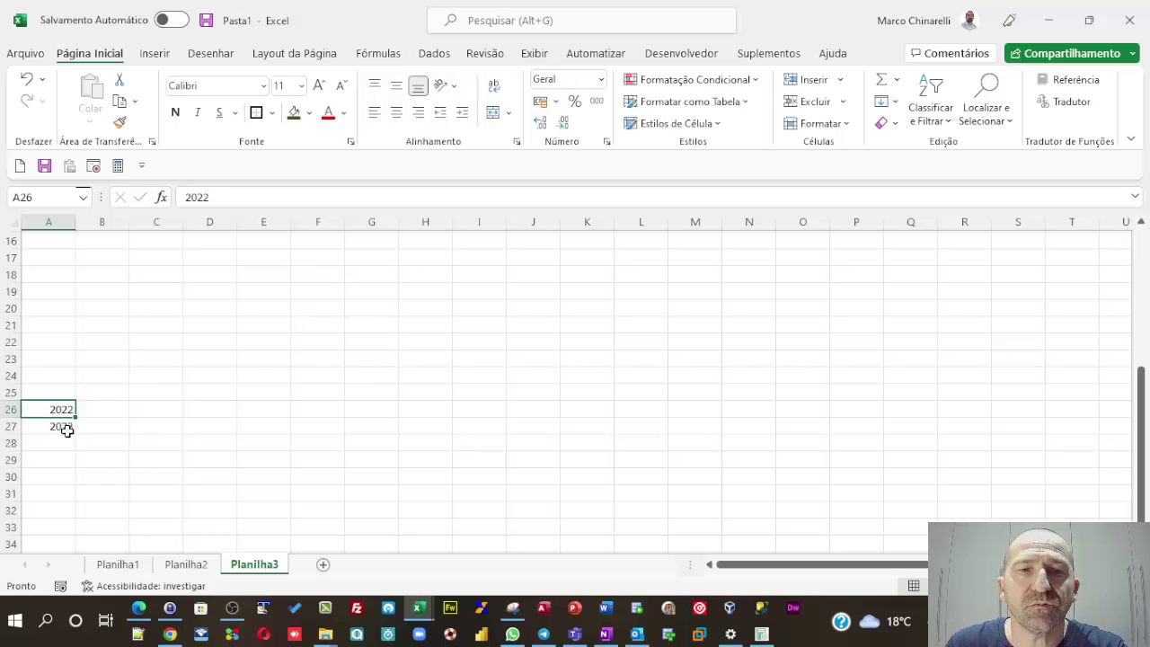
{"action": "mouse_move", "coordinate": [74, 435]}
{"action": "left_mouse_down"}
{"action": "mouse_move", "coordinate": [92, 491]}
{"action": "mouse_move", "coordinate": [77, 517]}
{"action": "left_mouse_up"}
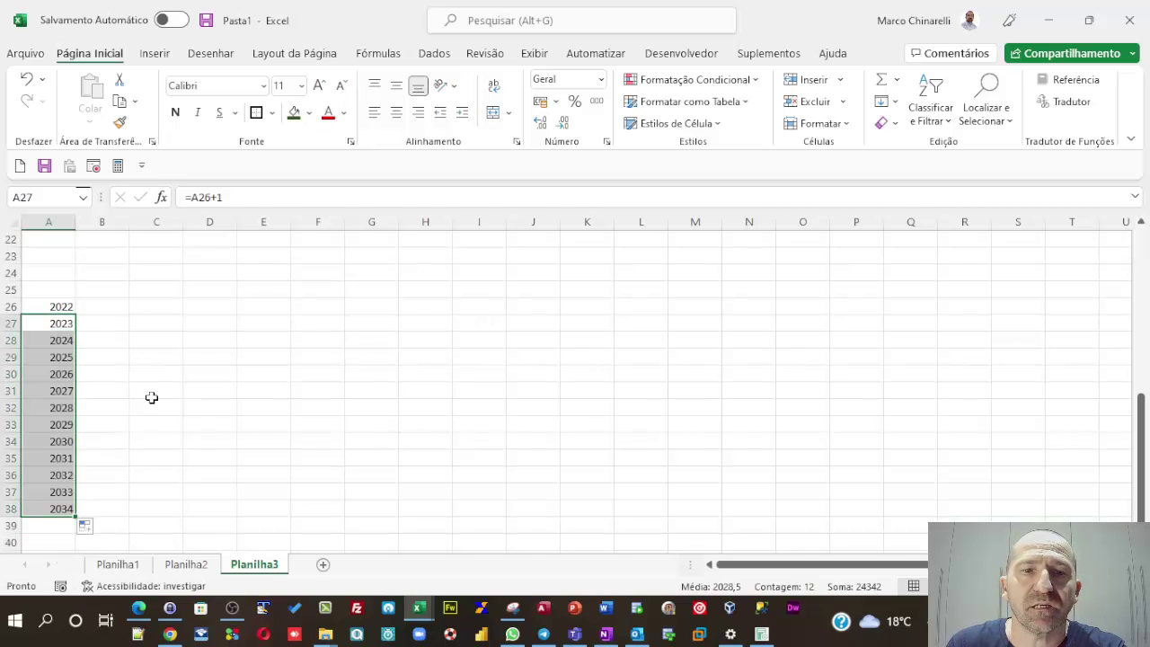
{"action": "scroll", "coordinate": [192, 416], "scroll_direction": "up", "scroll_amount": 1}
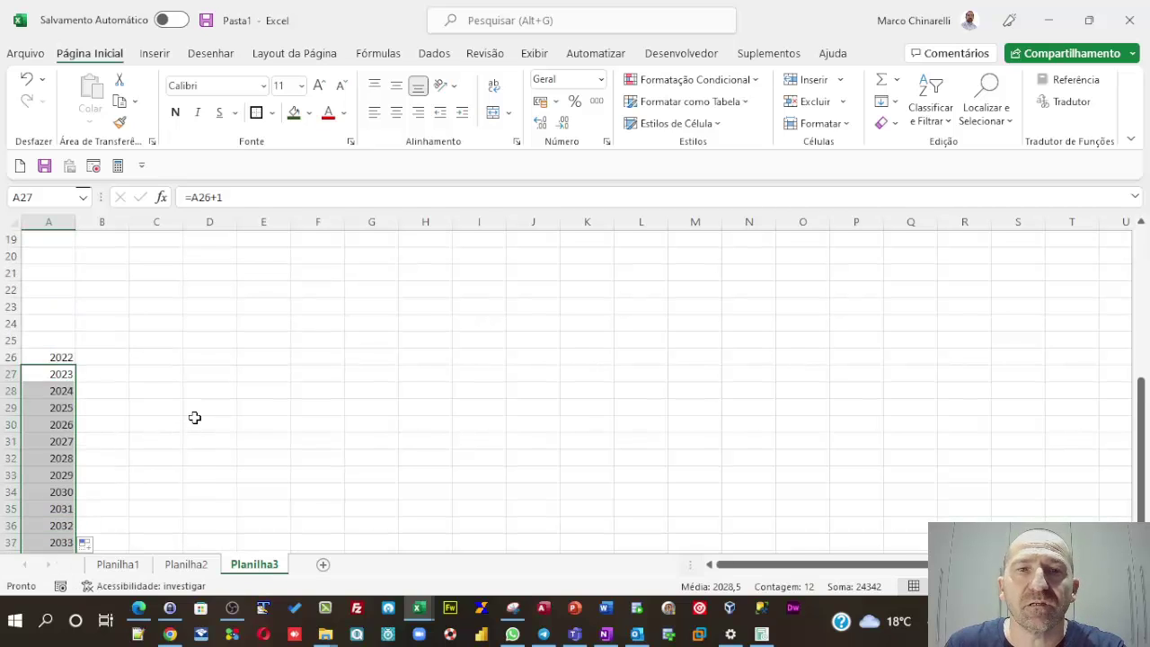
{"action": "scroll", "coordinate": [193, 405], "scroll_direction": "up", "scroll_amount": 6}
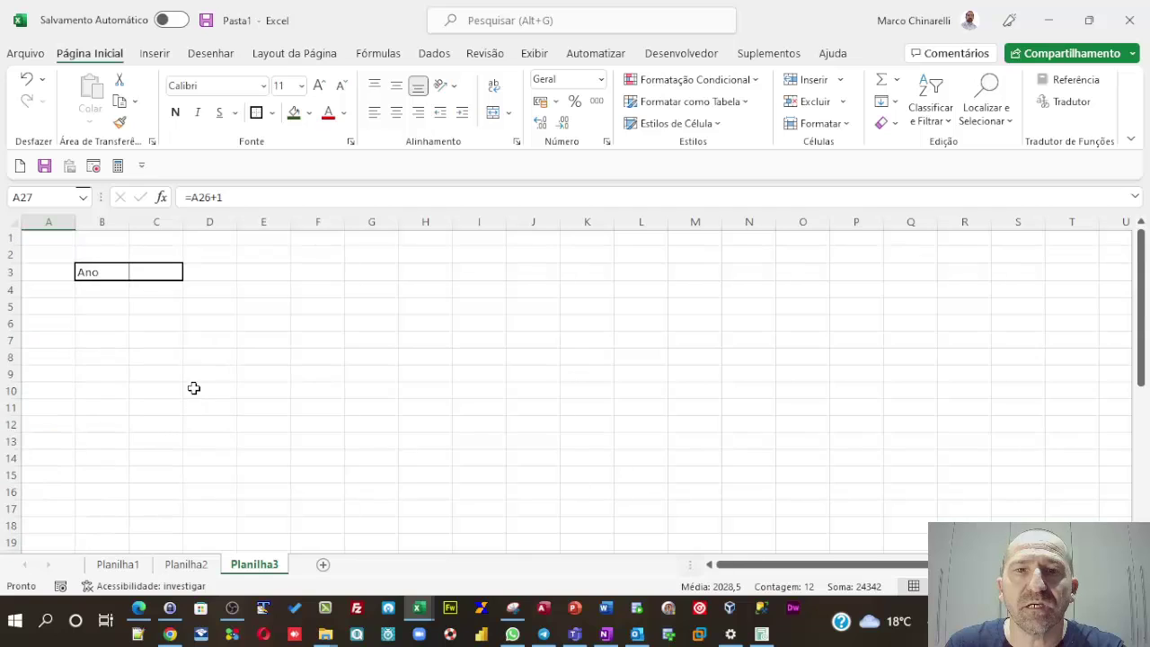
{"action": "left_click", "coordinate": [149, 274]}
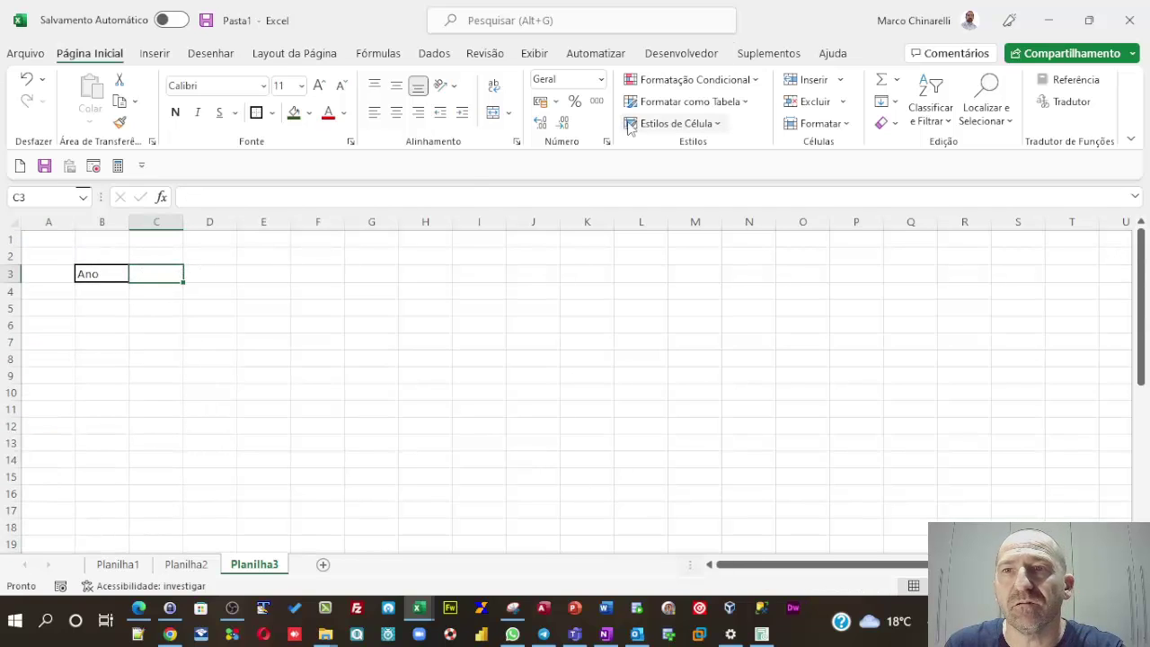
{"action": "left_click", "coordinate": [435, 56]}
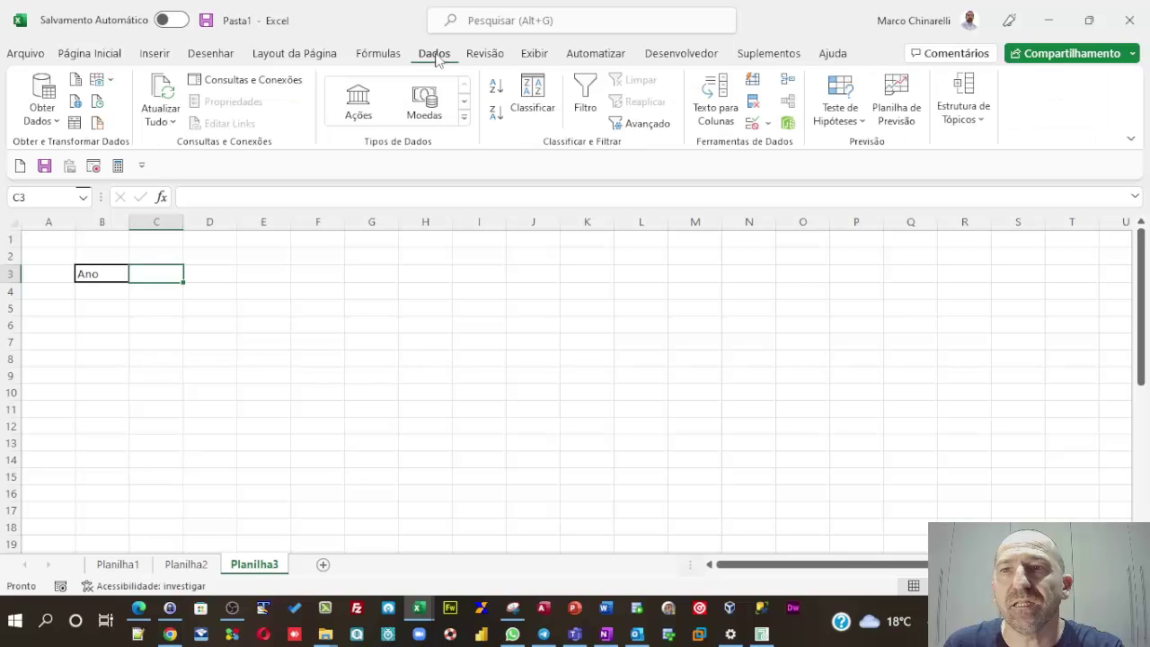
{"action": "left_click", "coordinate": [759, 128]}
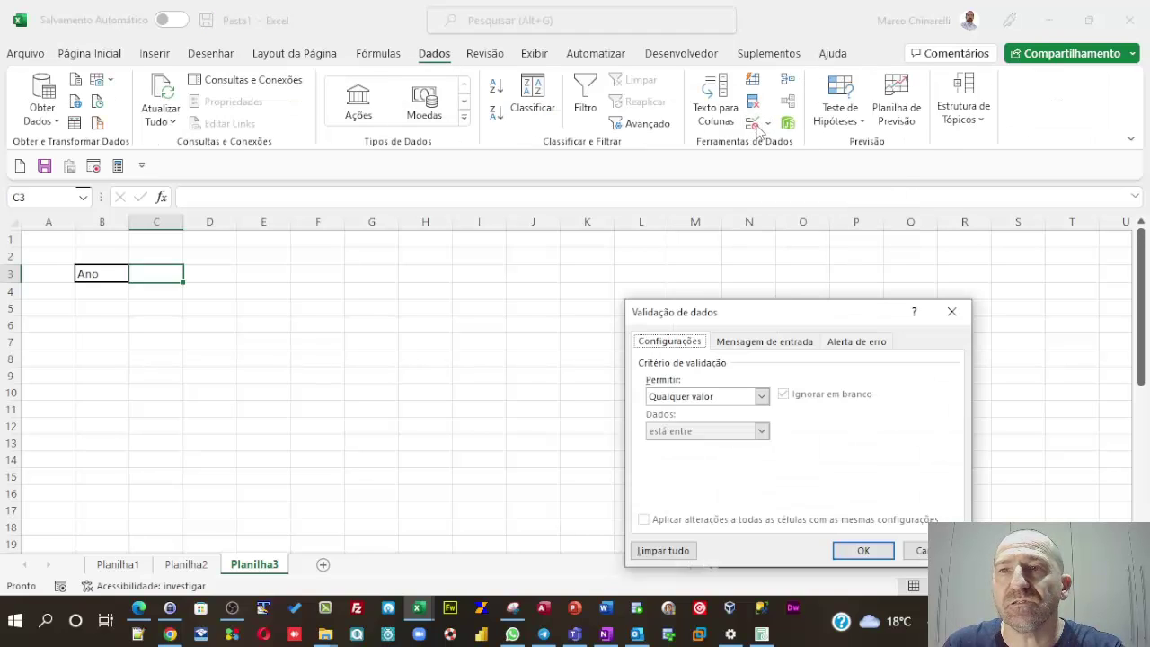
{"action": "left_click", "coordinate": [689, 403]}
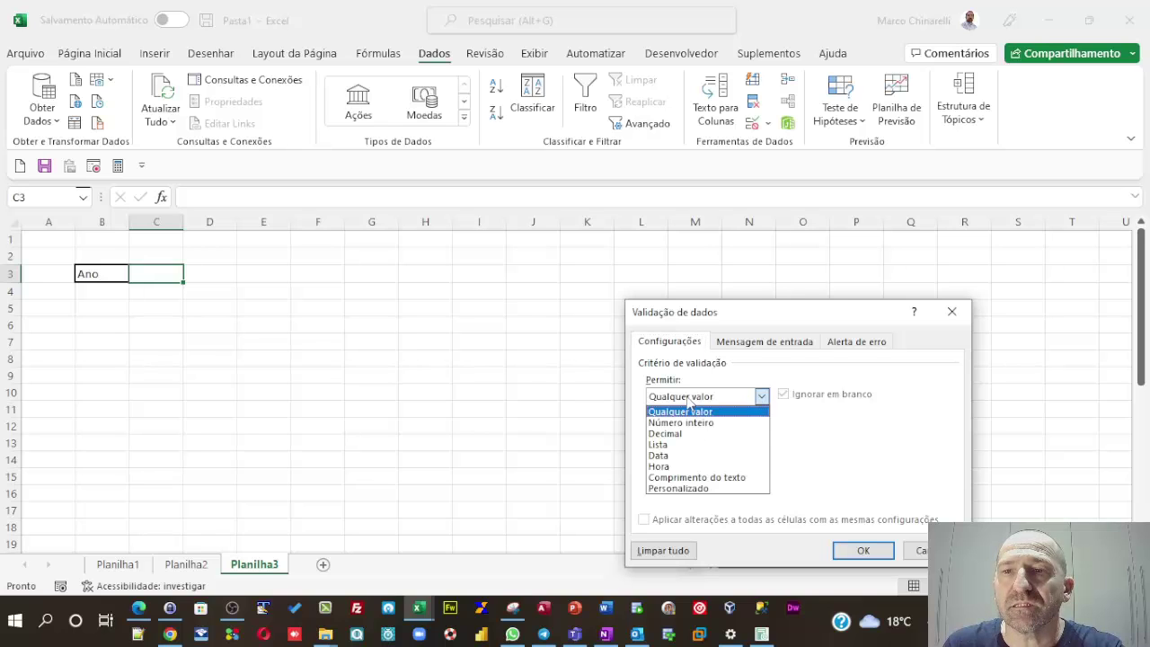
{"action": "left_click", "coordinate": [687, 446]}
{"action": "left_click_drag", "start_coordinate": [756, 322], "coordinate": [644, 208]}
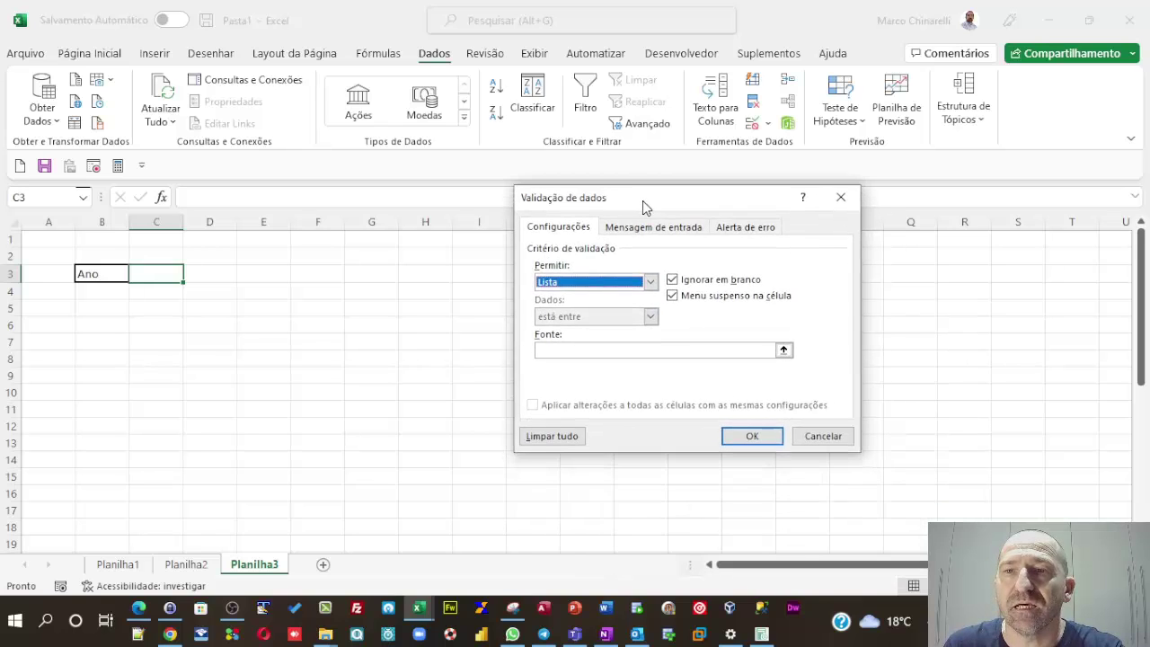
{"action": "left_click", "coordinate": [561, 350]}
{"action": "scroll", "coordinate": [120, 422], "scroll_direction": "down", "scroll_amount": 2}
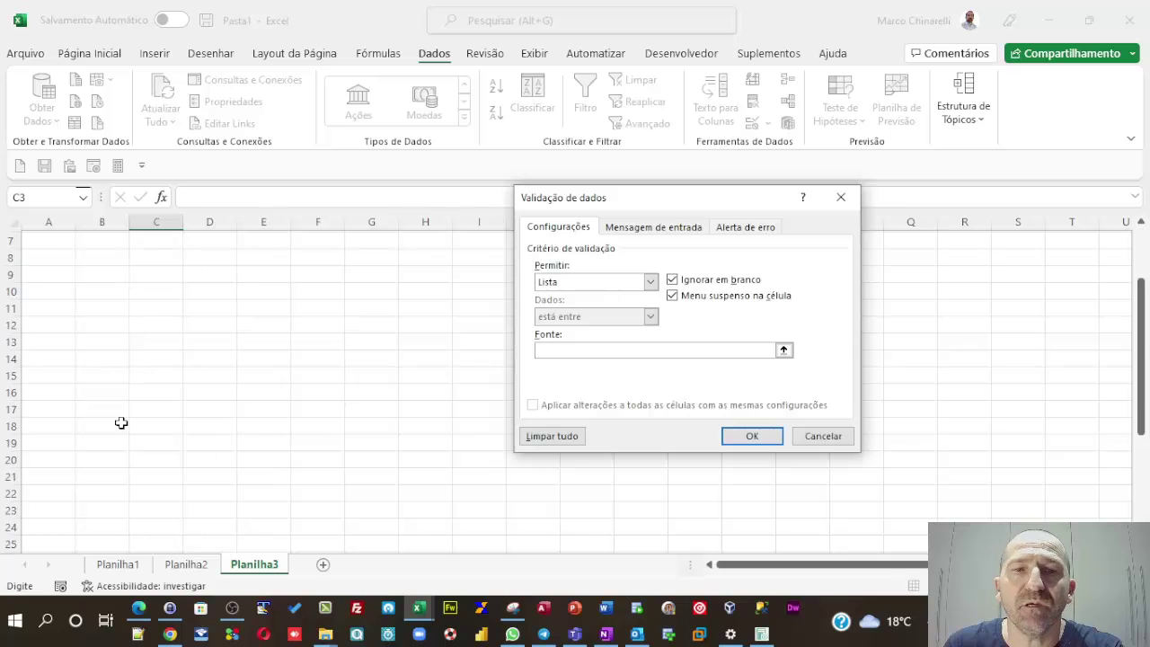
{"action": "scroll", "coordinate": [108, 427], "scroll_direction": "down", "scroll_amount": 3}
{"action": "scroll", "coordinate": [105, 431], "scroll_direction": "down", "scroll_amount": 3}
{"action": "left_click_drag", "start_coordinate": [58, 258], "coordinate": [48, 386]}
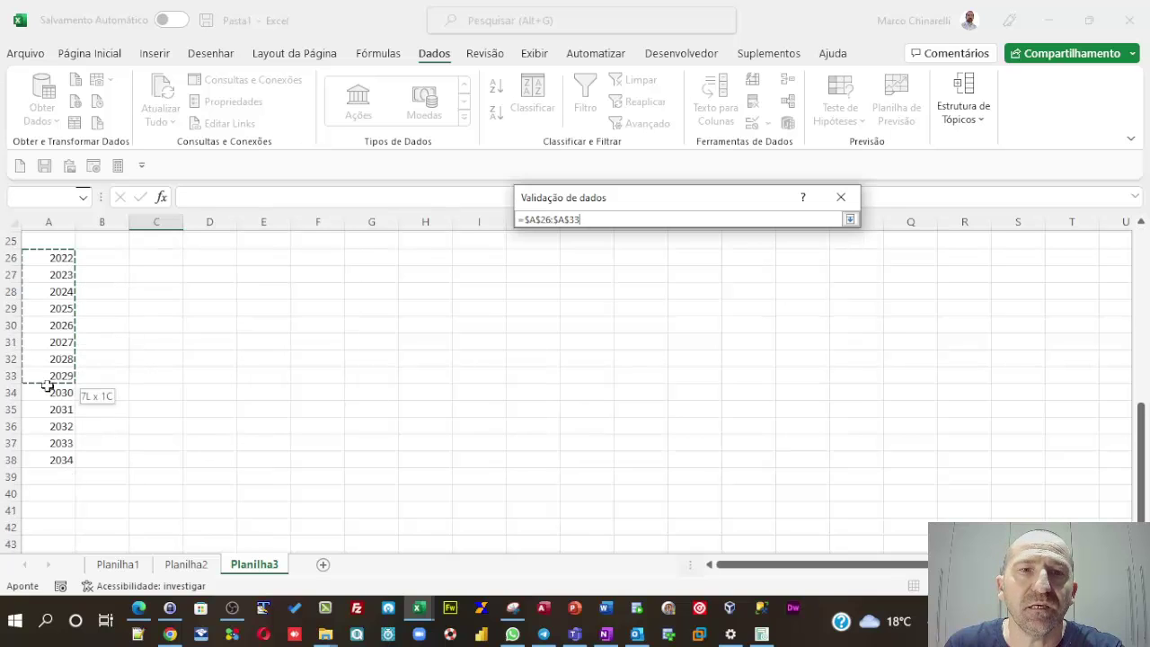
{"action": "left_click_drag", "start_coordinate": [51, 455], "coordinate": [49, 455]}
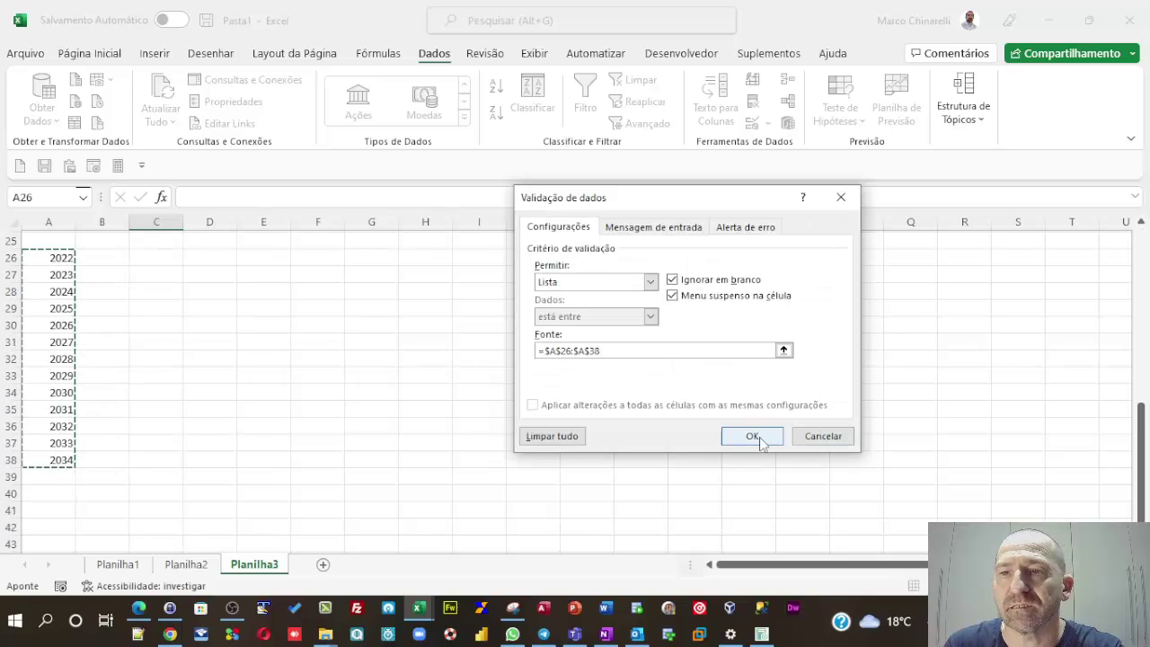
{"action": "left_click", "coordinate": [753, 434]}
{"action": "scroll", "coordinate": [228, 346], "scroll_direction": "up", "scroll_amount": 8}
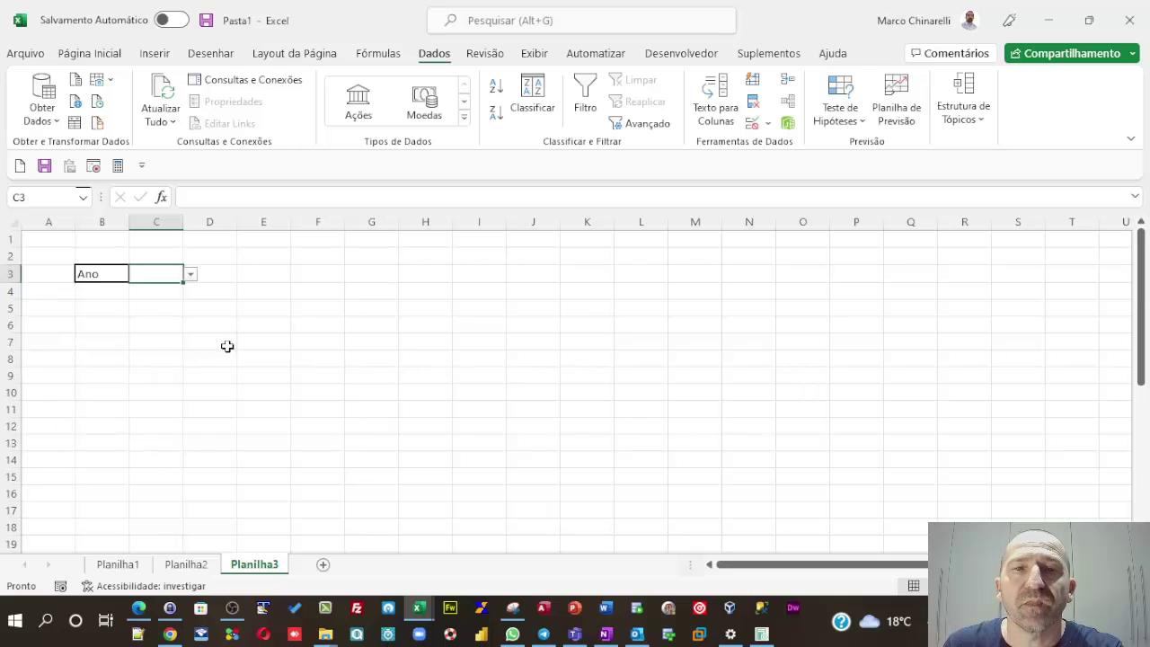
{"action": "left_click", "coordinate": [190, 274]}
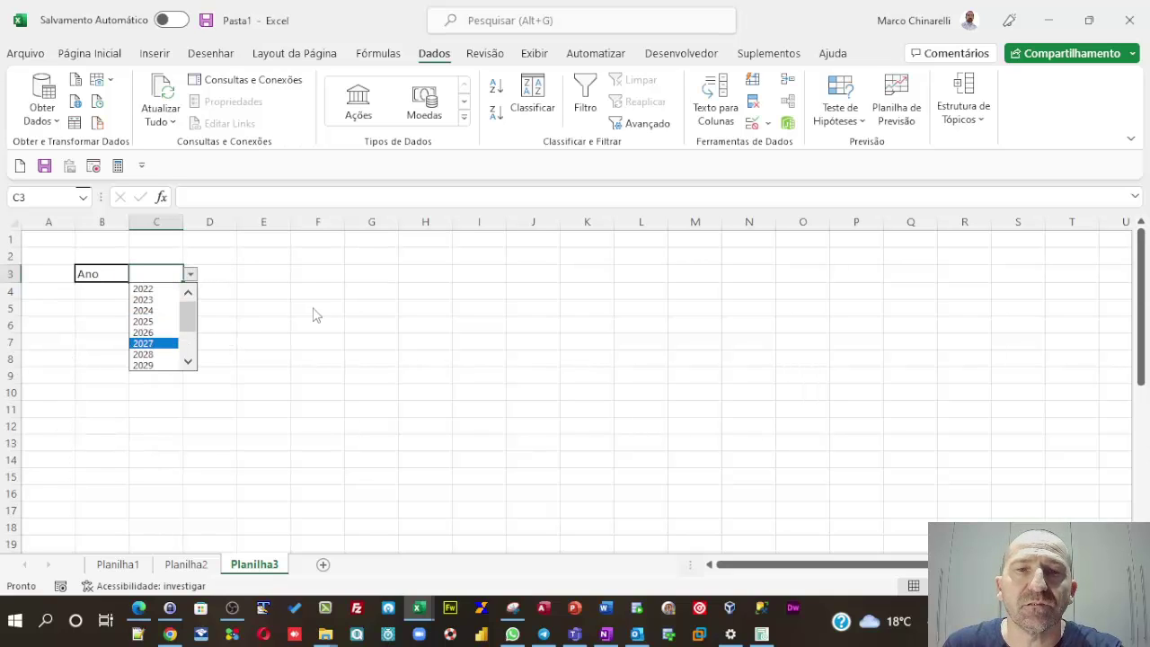
{"action": "key", "text": "Escape"}
{"action": "left_click", "coordinate": [107, 324]}
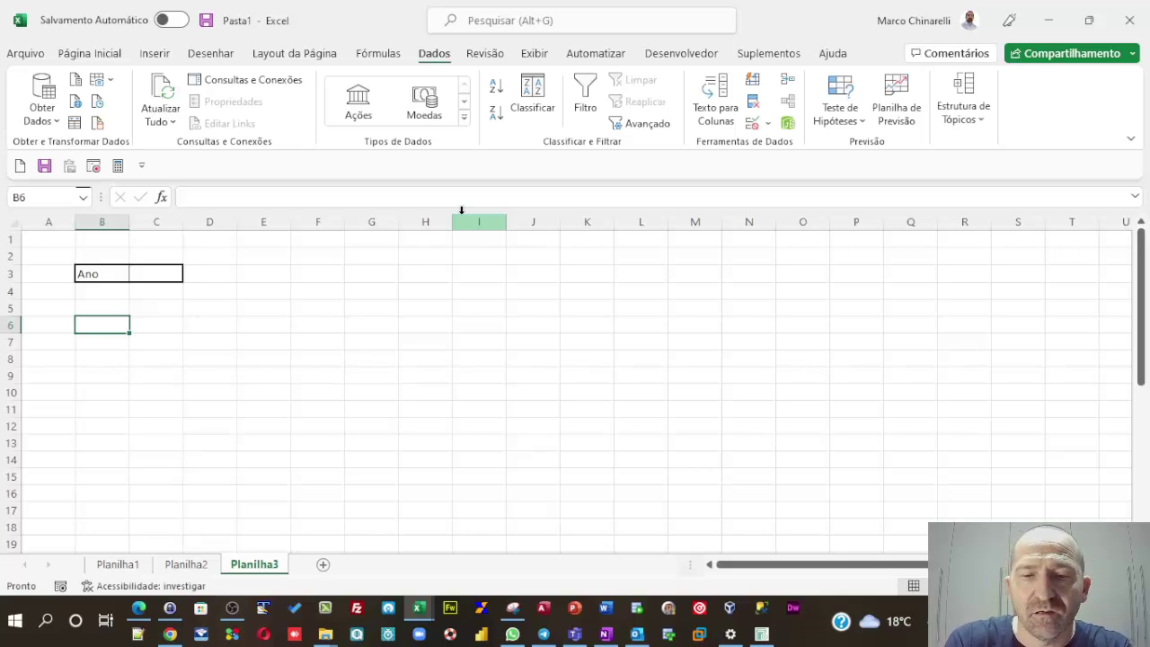
Enter 'Quando vai ser o Black' in B6 and widen column C to fit.
{"action": "type", "text": "Quando vai ser o Black"}
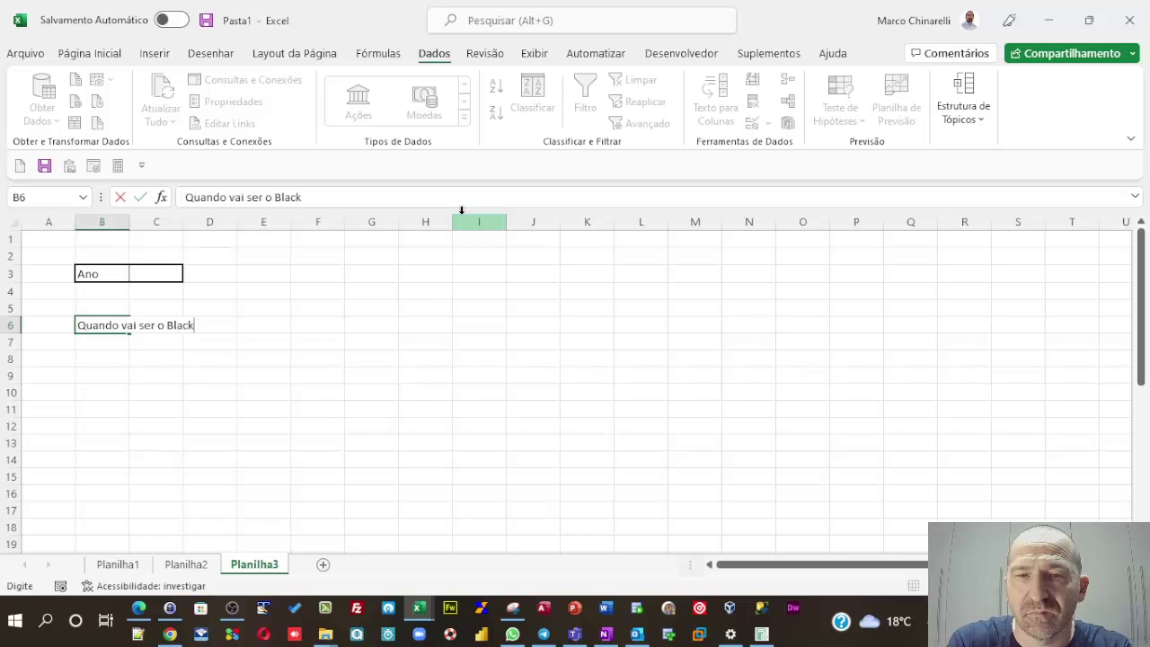
{"action": "key", "text": "Tab"}
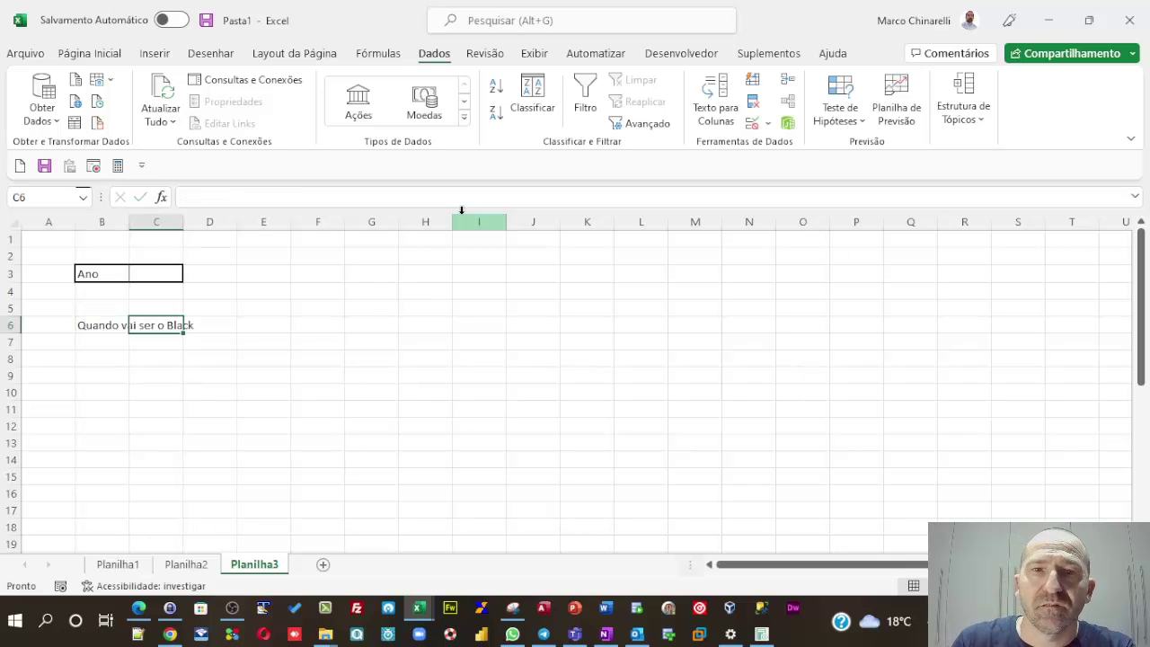
{"action": "left_click_drag", "start_coordinate": [181, 222], "coordinate": [197, 221]}
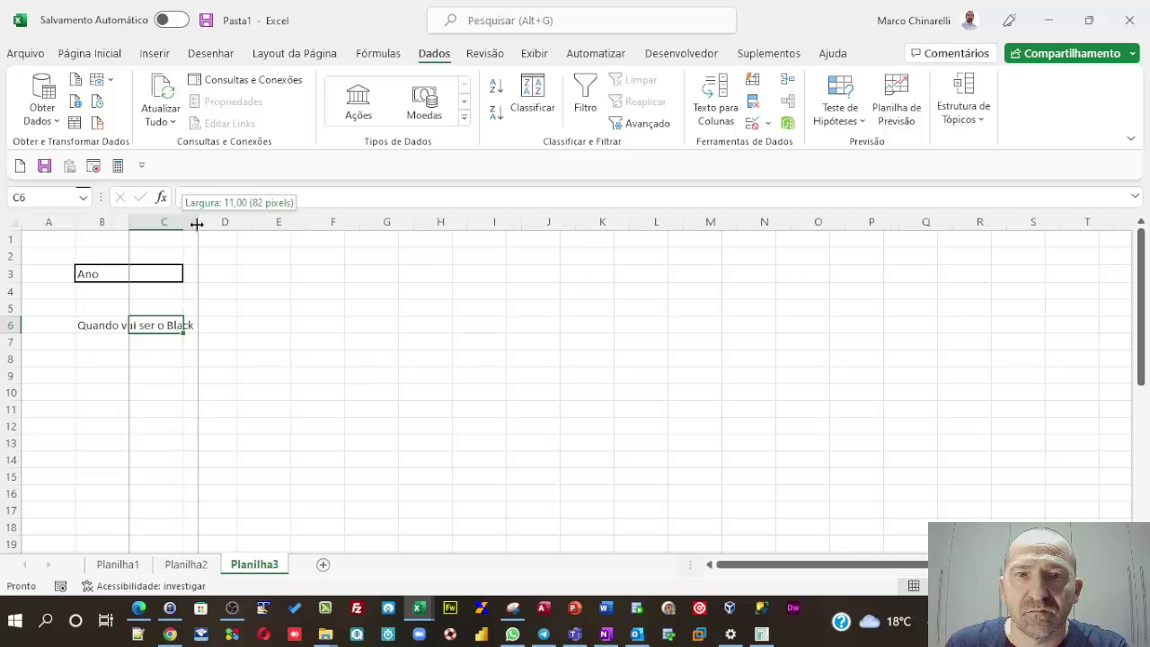
Give B6:C6 a dark green fill with white font.
{"action": "left_click_drag", "start_coordinate": [91, 323], "coordinate": [224, 335]}
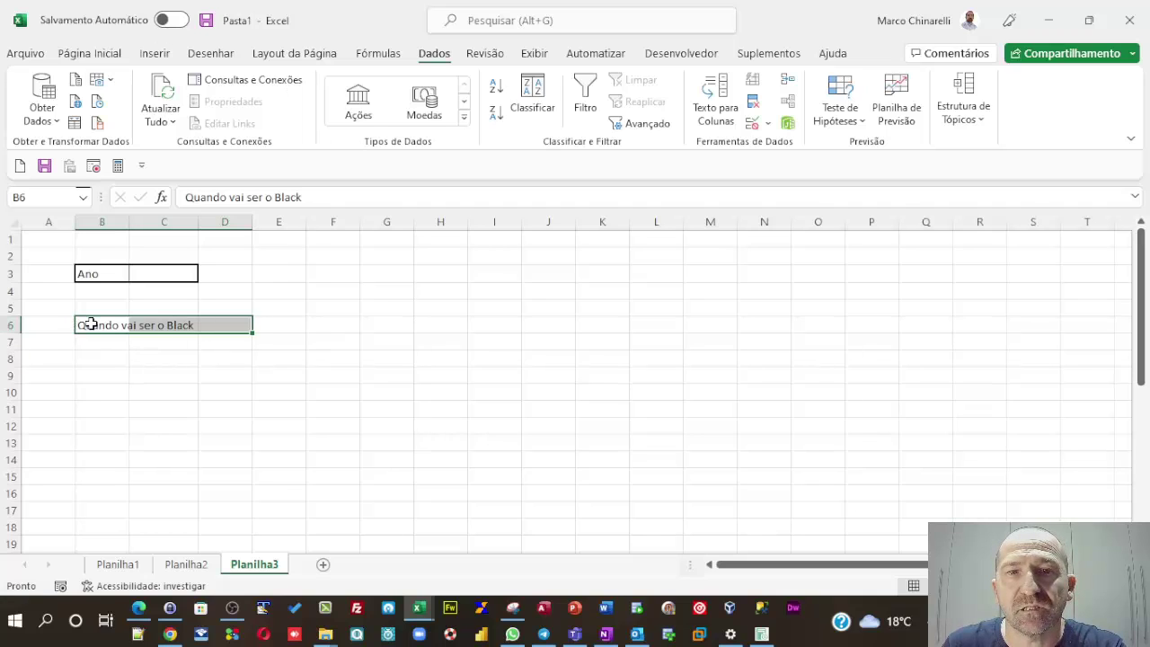
{"action": "left_click_drag", "start_coordinate": [105, 324], "coordinate": [184, 322]}
{"action": "left_click", "coordinate": [88, 56]}
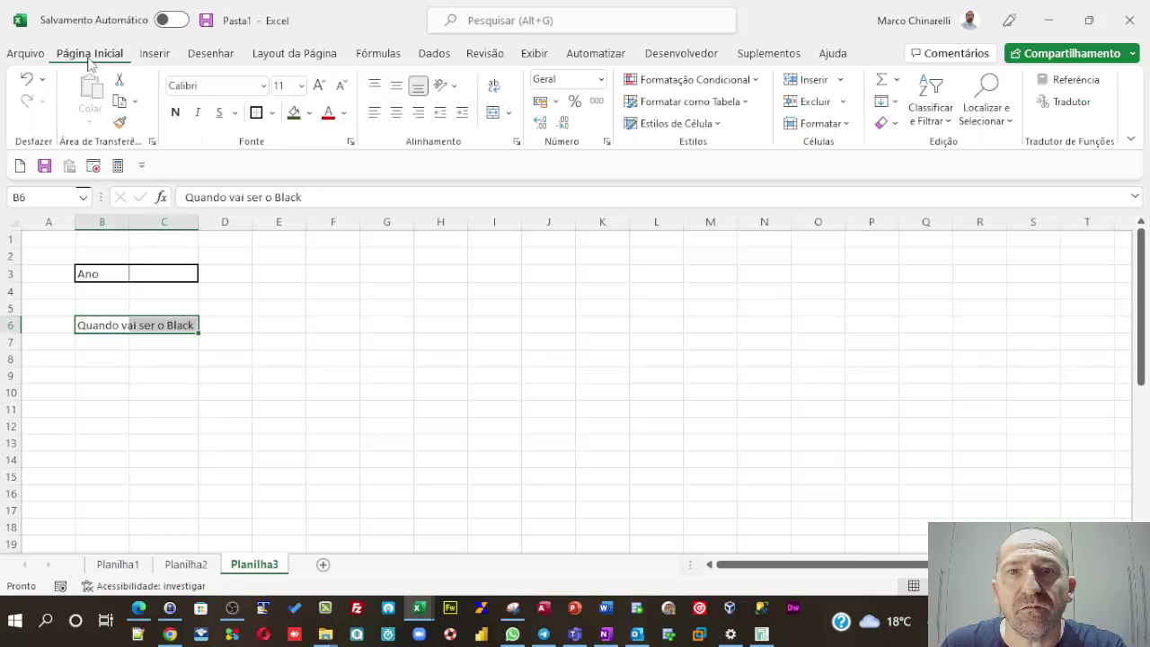
{"action": "left_click", "coordinate": [294, 114]}
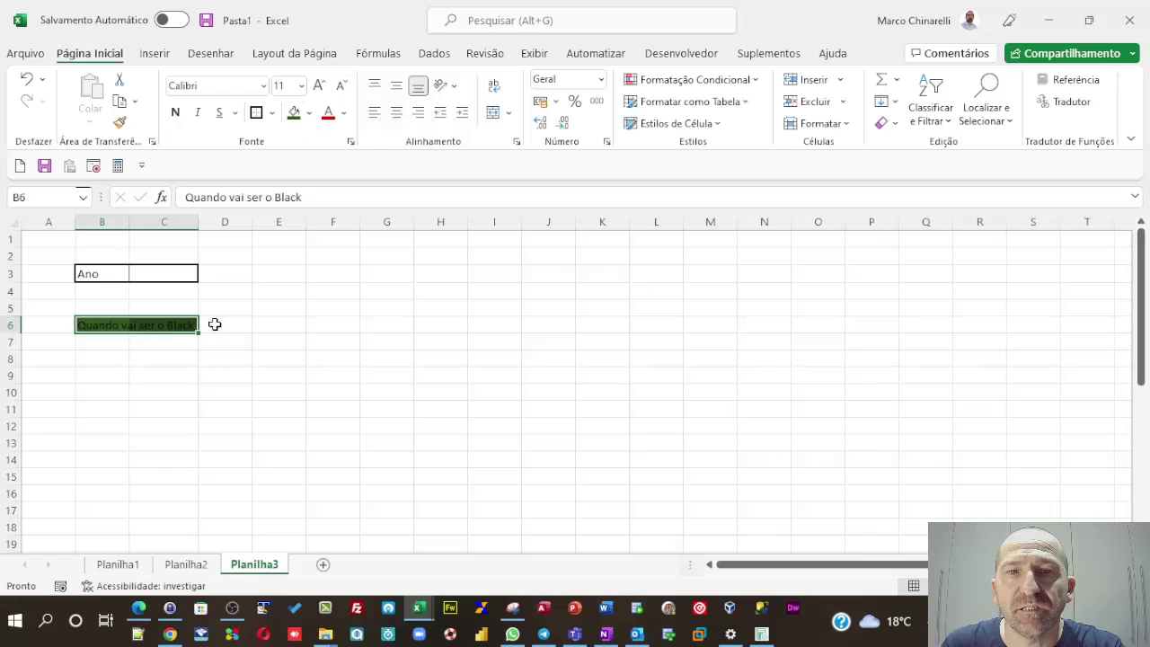
{"action": "left_click", "coordinate": [343, 113]}
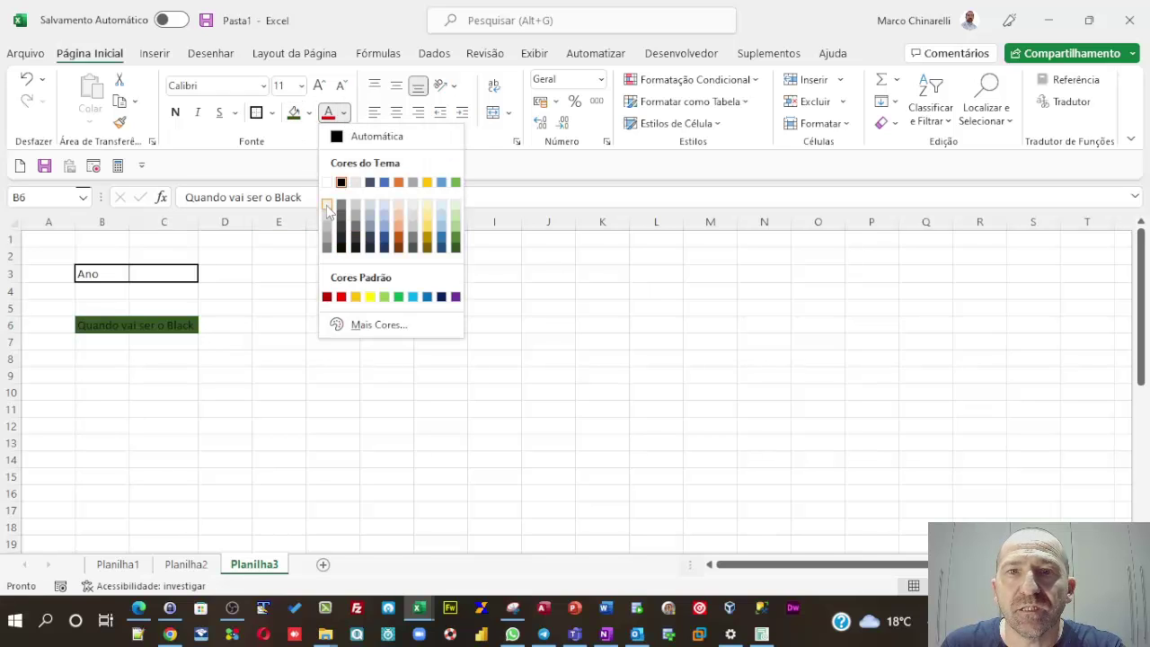
{"action": "left_click", "coordinate": [327, 182]}
{"action": "left_click", "coordinate": [299, 308]}
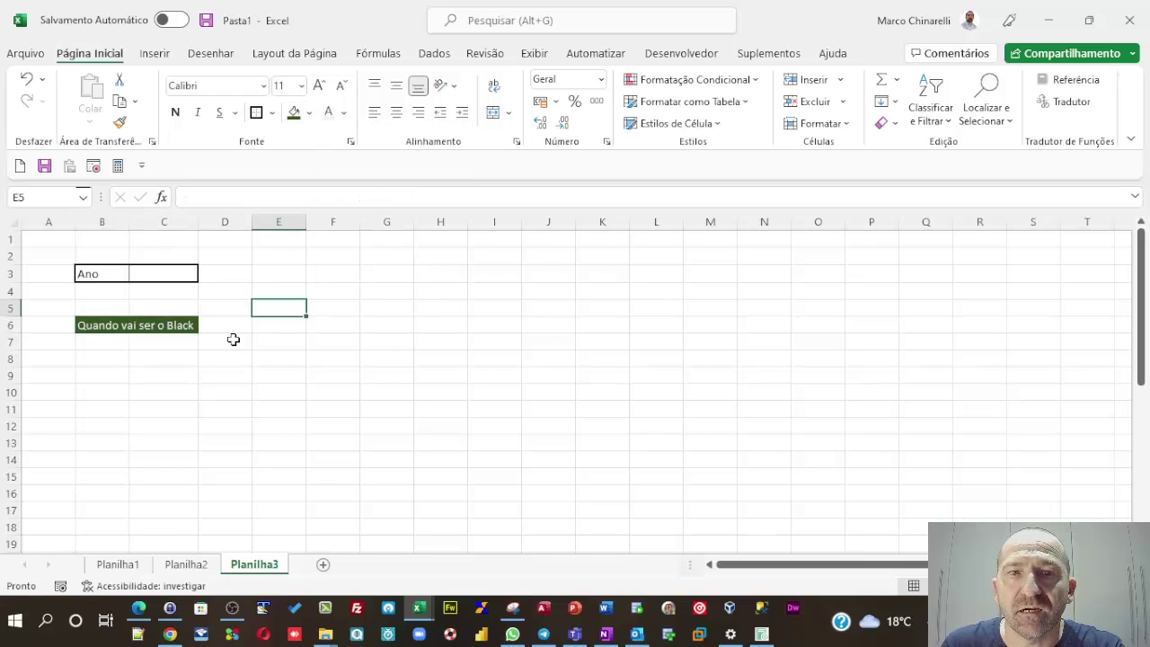
Centre the Ano label in B3 and fill it yellow.
{"action": "left_click", "coordinate": [83, 275]}
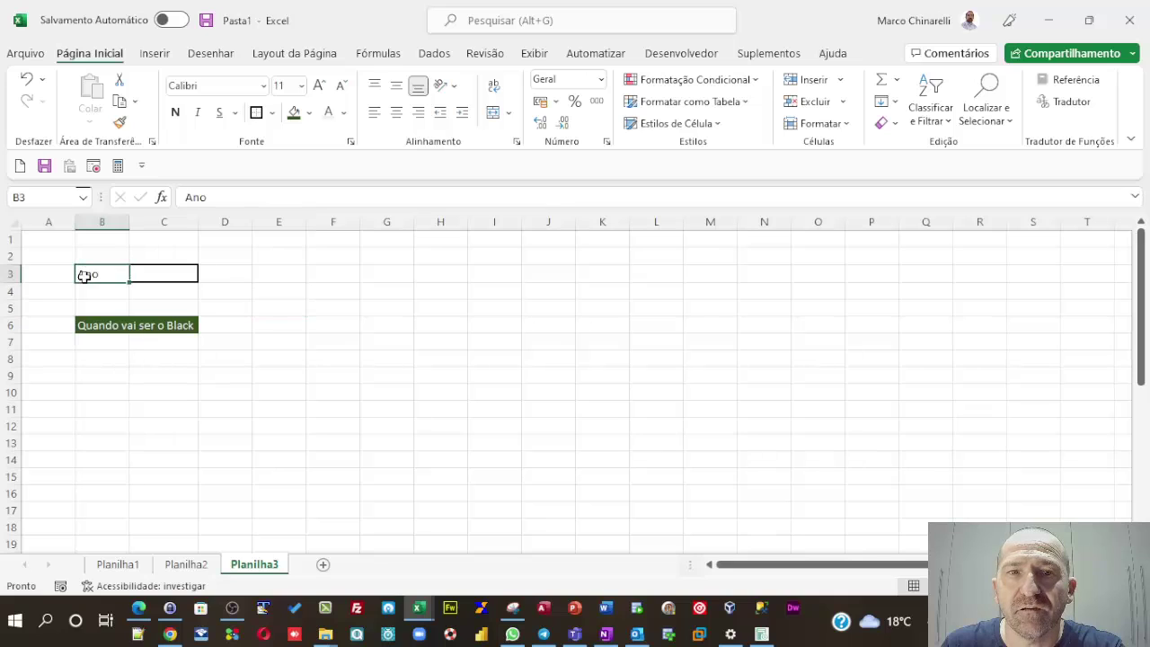
{"action": "left_click", "coordinate": [396, 113]}
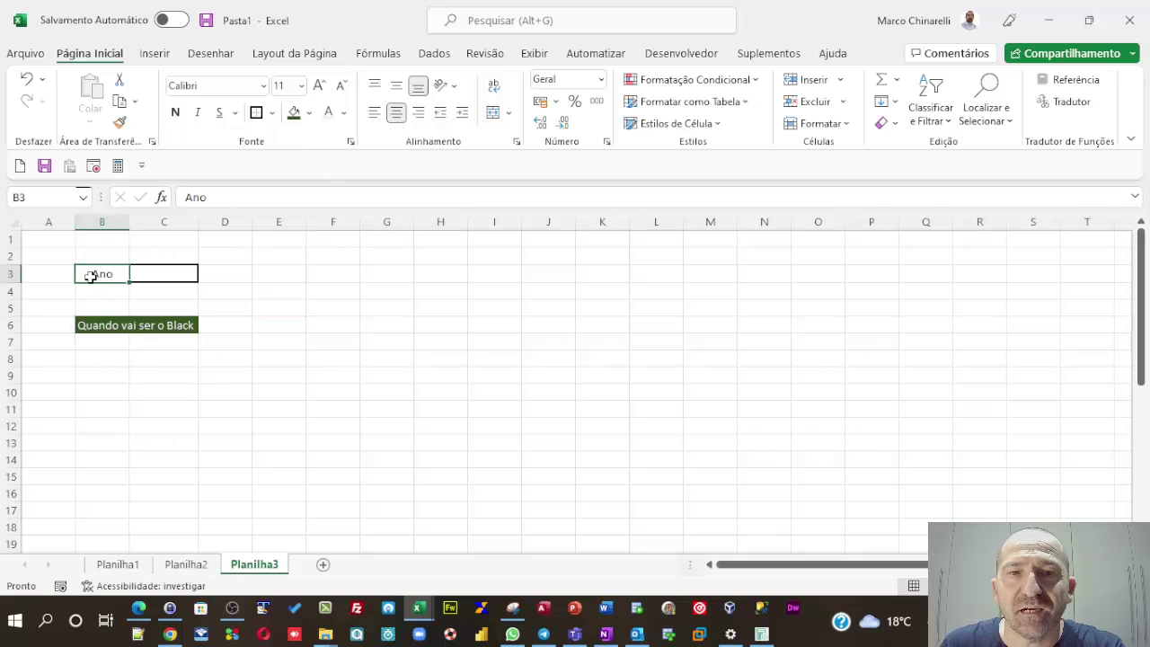
{"action": "left_click", "coordinate": [309, 113]}
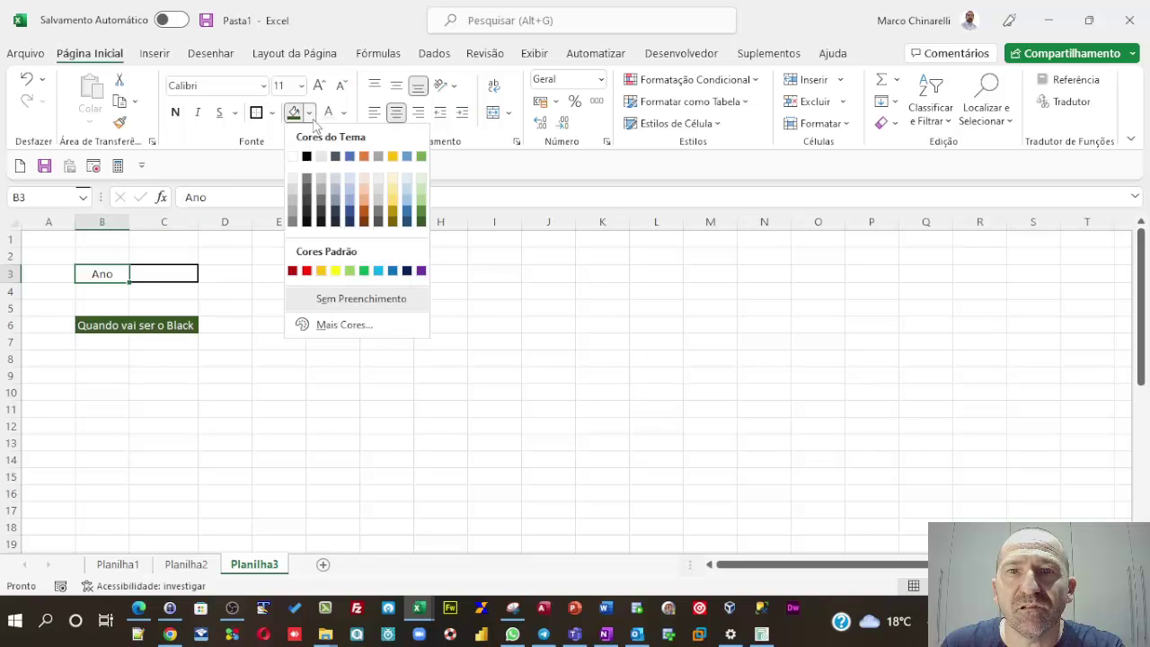
{"action": "left_click", "coordinate": [335, 270]}
{"action": "left_click", "coordinate": [164, 273]}
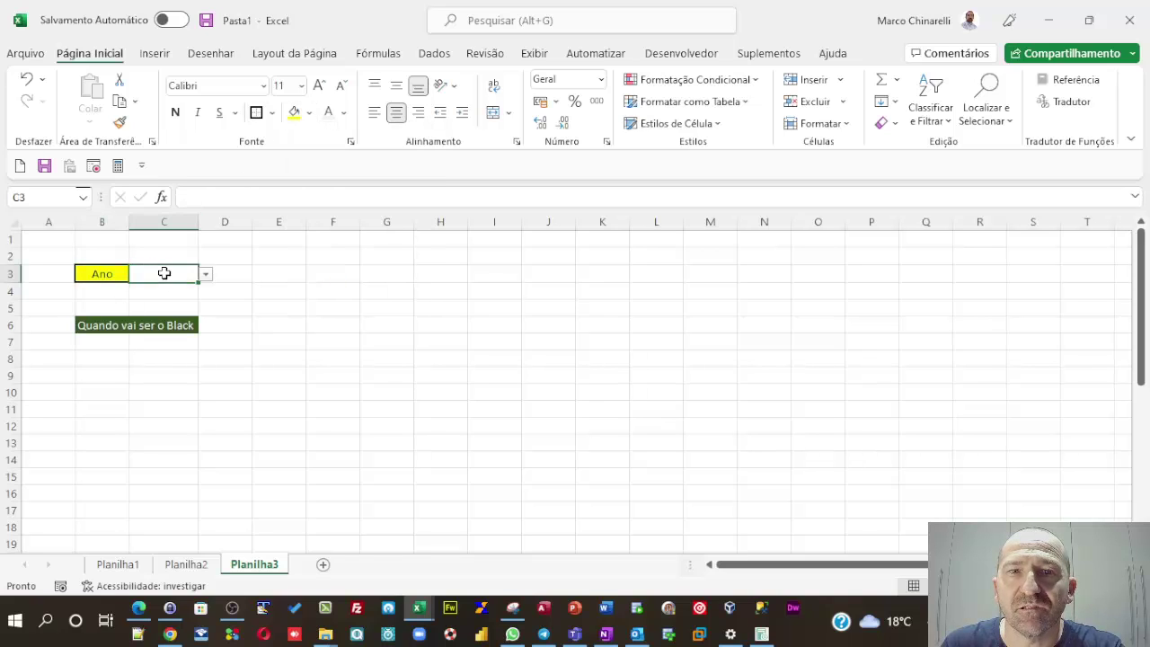
{"action": "left_click", "coordinate": [219, 327]}
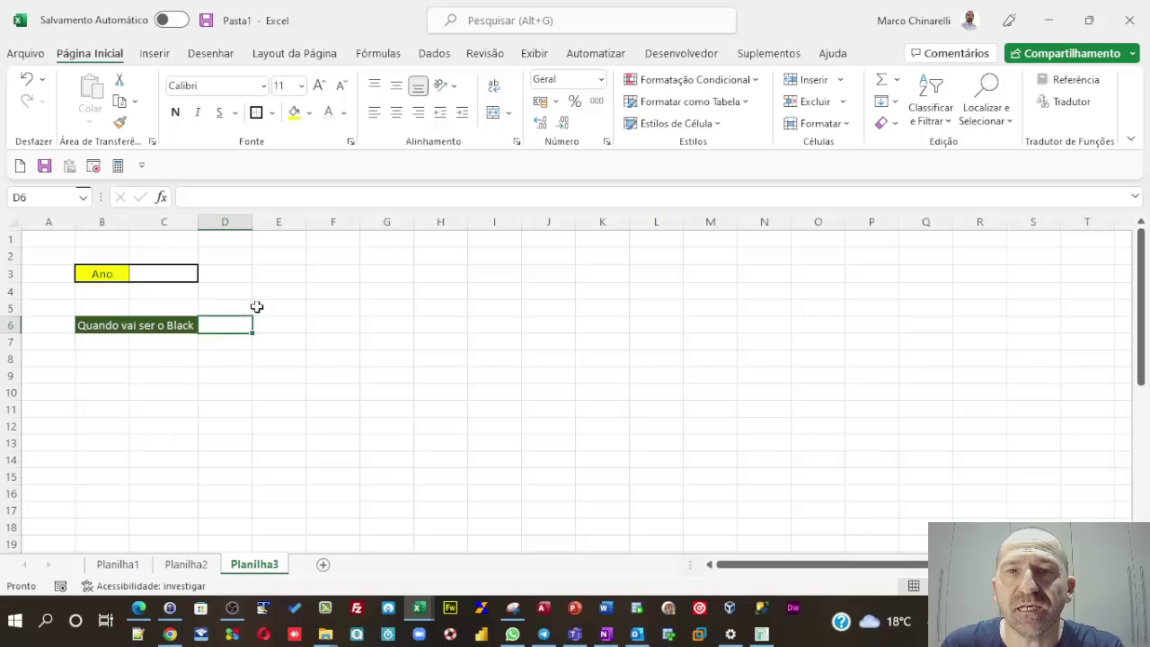
Widen column D and put an outside border around B6:D6.
{"action": "left_click_drag", "start_coordinate": [253, 223], "coordinate": [281, 222]}
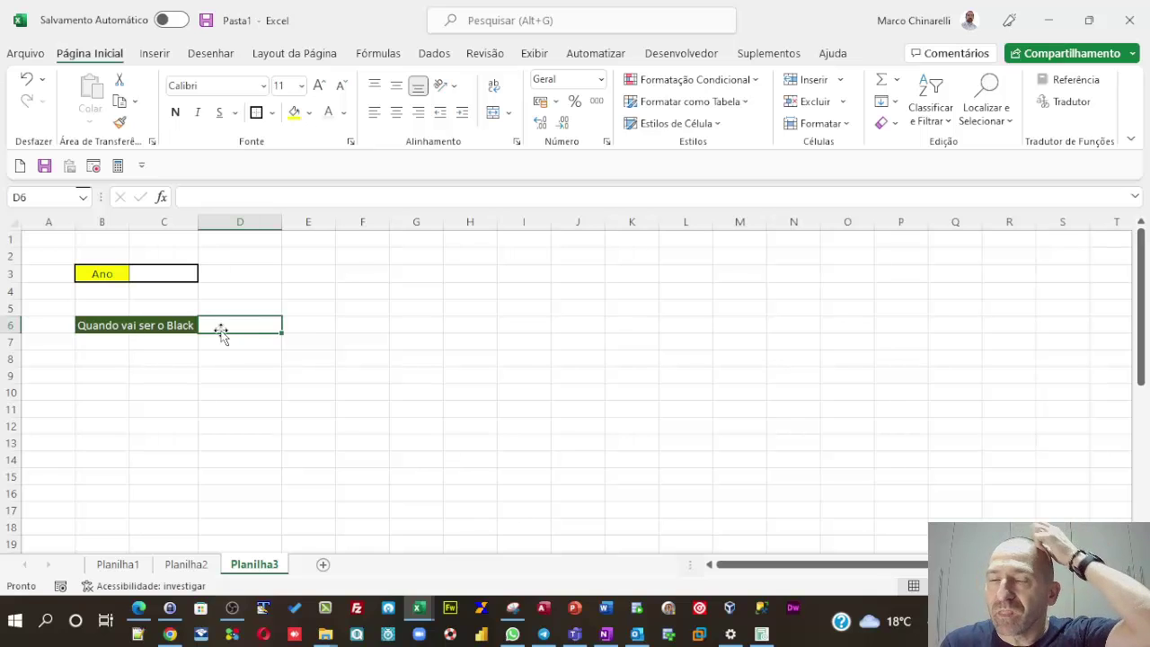
{"action": "left_click", "coordinate": [156, 328]}
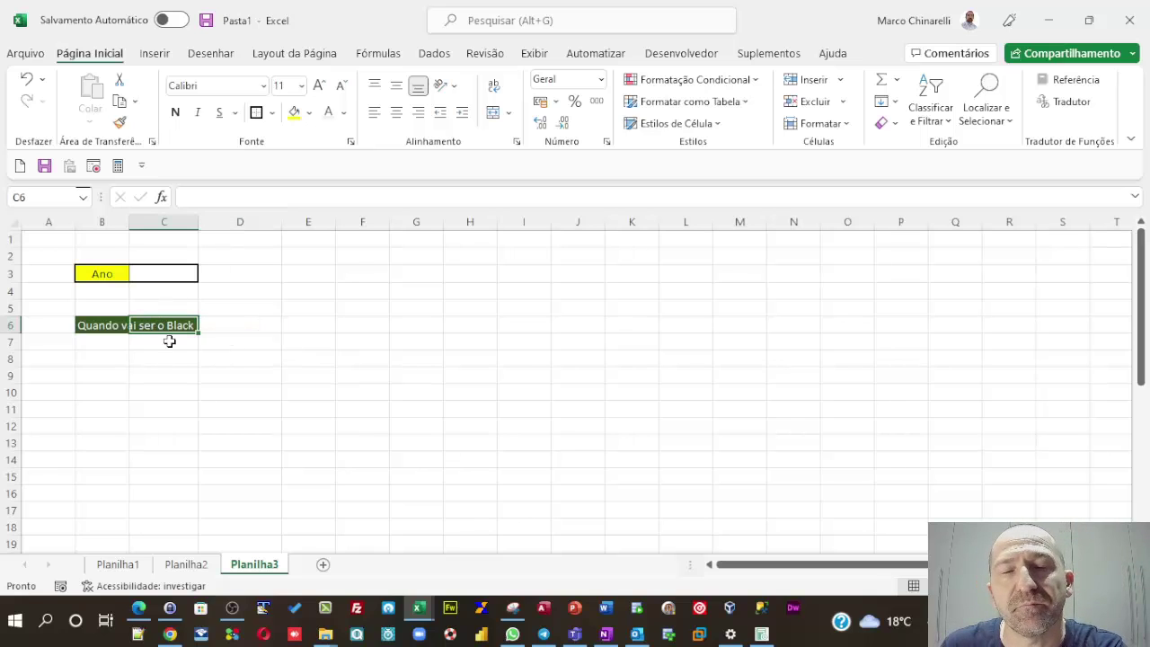
{"action": "left_click", "coordinate": [106, 323]}
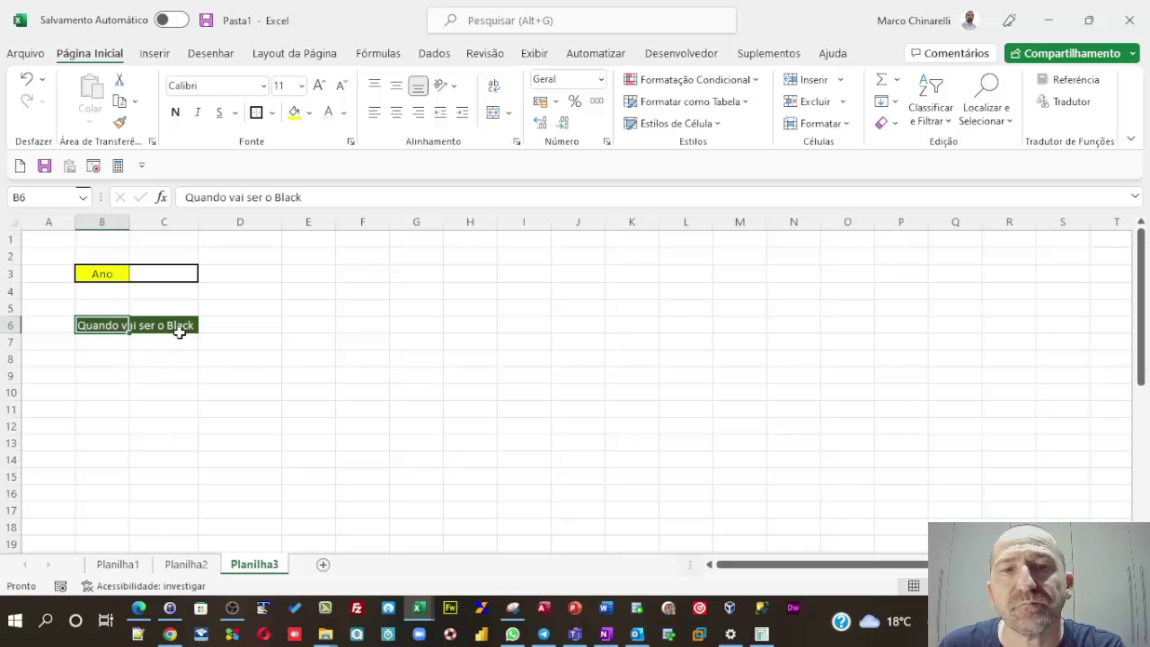
{"action": "left_click_drag", "start_coordinate": [149, 326], "coordinate": [102, 326]}
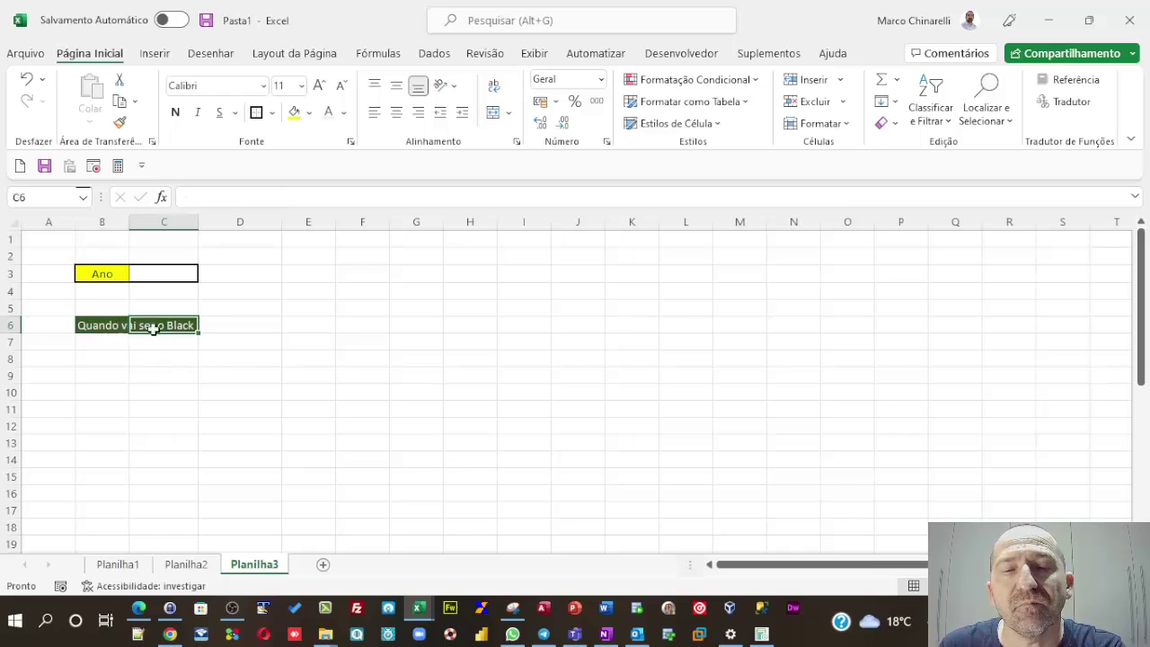
{"action": "left_click", "coordinate": [236, 329]}
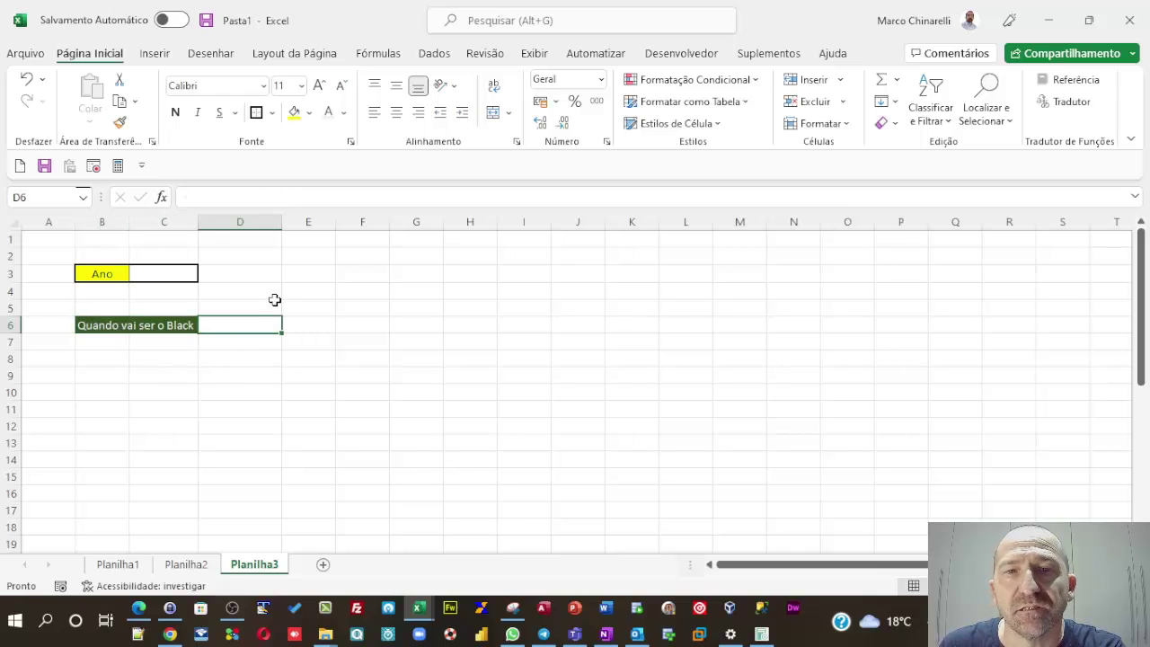
{"action": "left_click", "coordinate": [105, 323]}
{"action": "left_click_drag", "start_coordinate": [116, 324], "coordinate": [147, 329]}
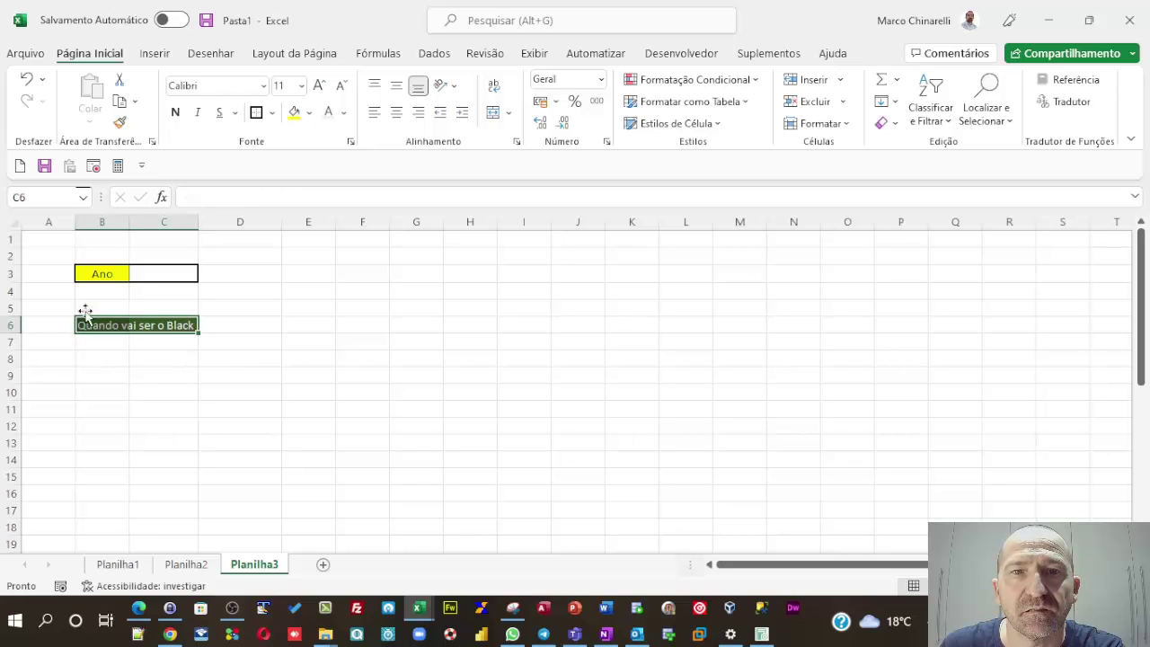
{"action": "left_click", "coordinate": [257, 113]}
{"action": "left_click", "coordinate": [229, 333], "text": "shift"}
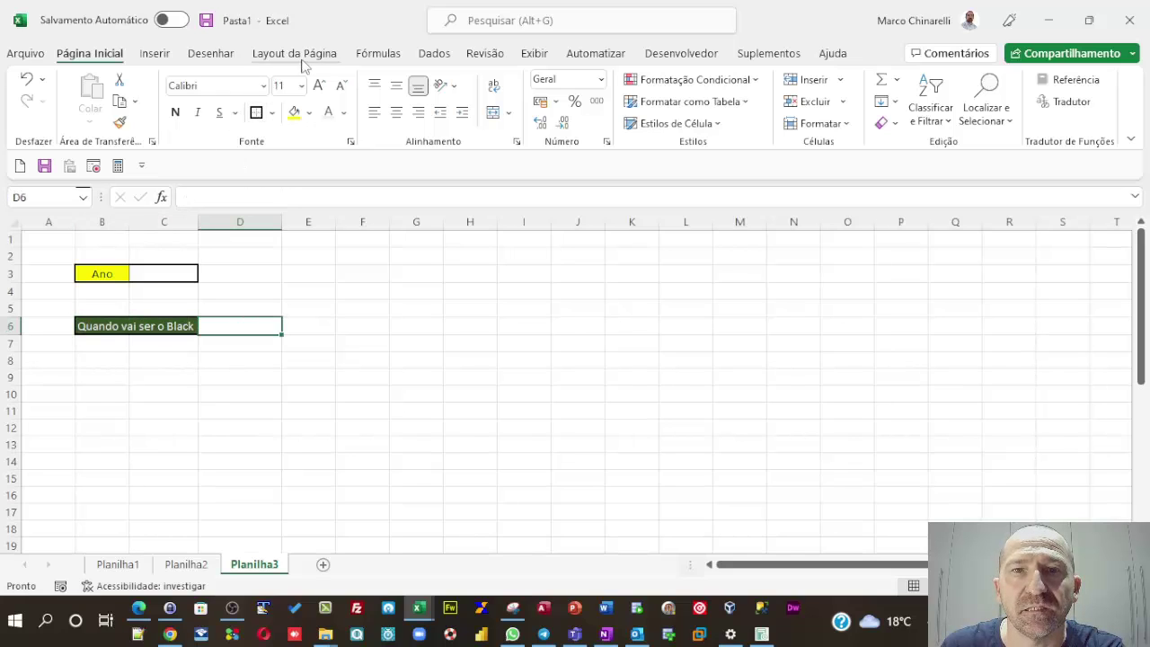
{"action": "left_click", "coordinate": [257, 112]}
{"action": "left_click", "coordinate": [424, 323]}
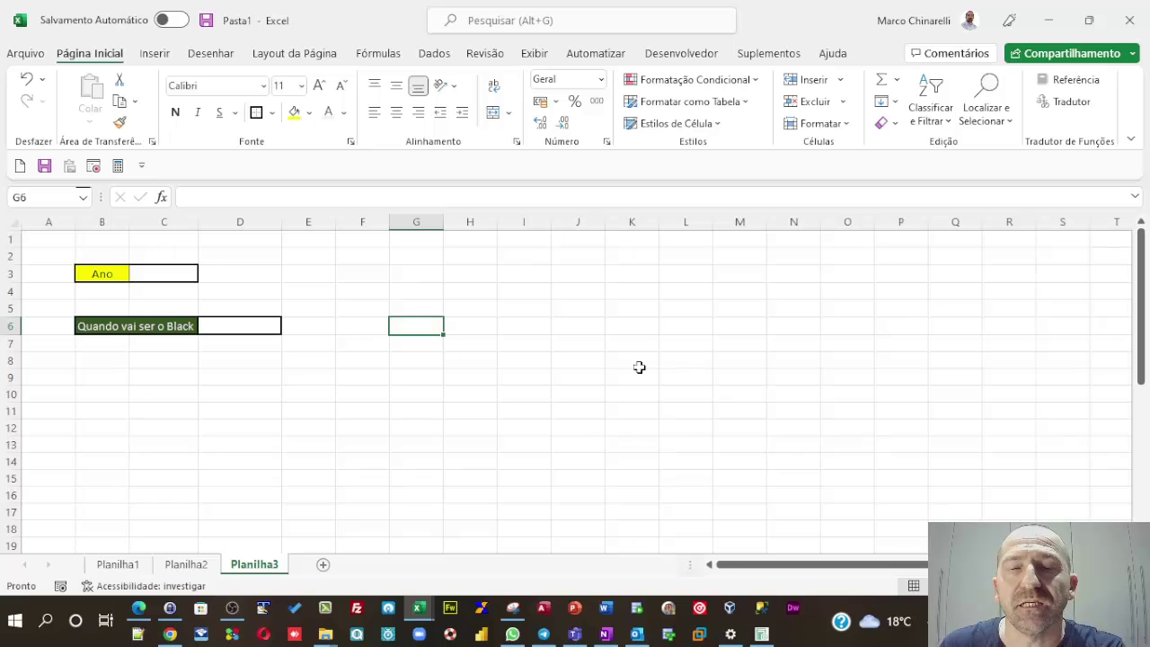
{"action": "left_click", "coordinate": [422, 274]}
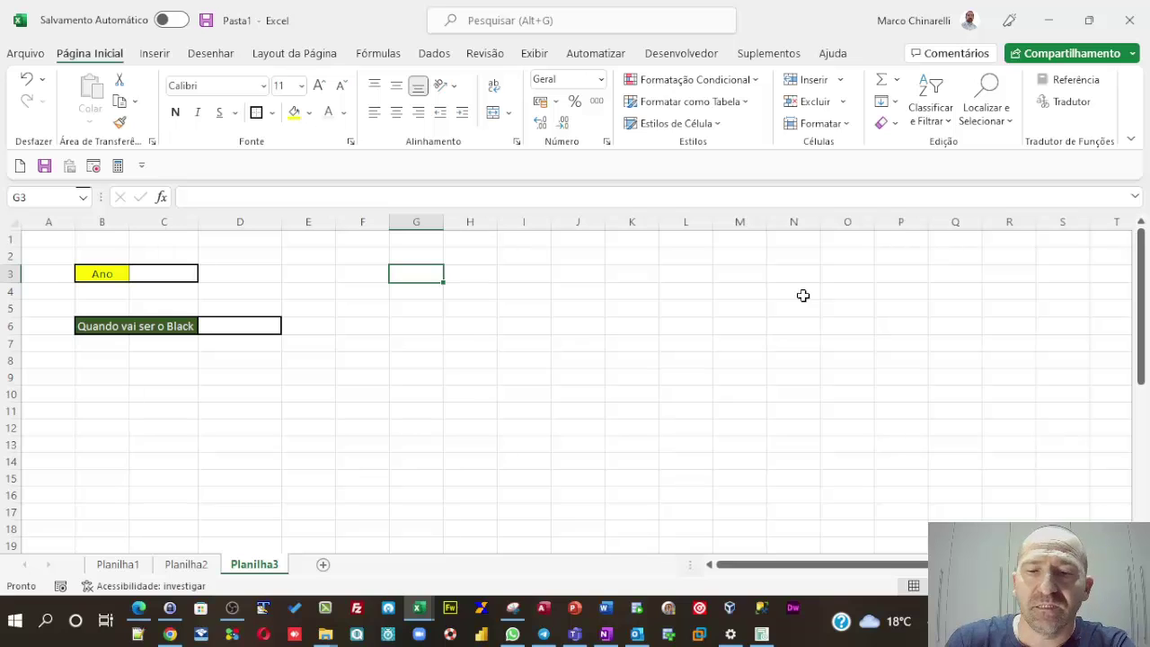
Enter =DATA(C3;11;4) in G3, using the year cell C3.
{"action": "type", "text": "="}
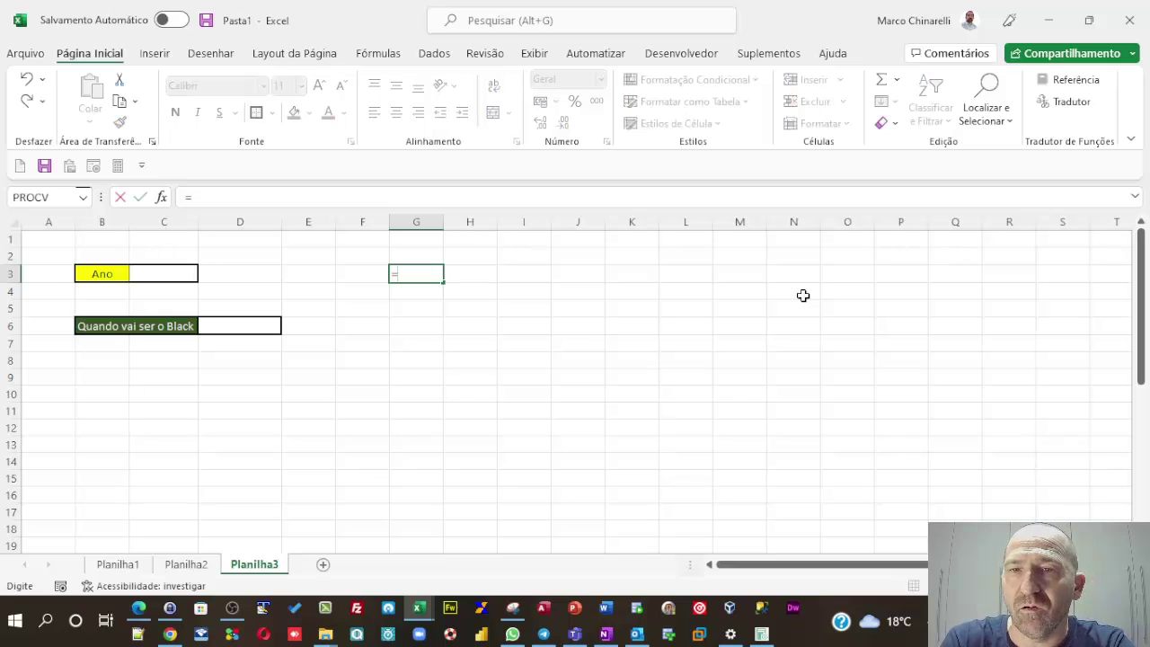
{"action": "type", "text": "da"}
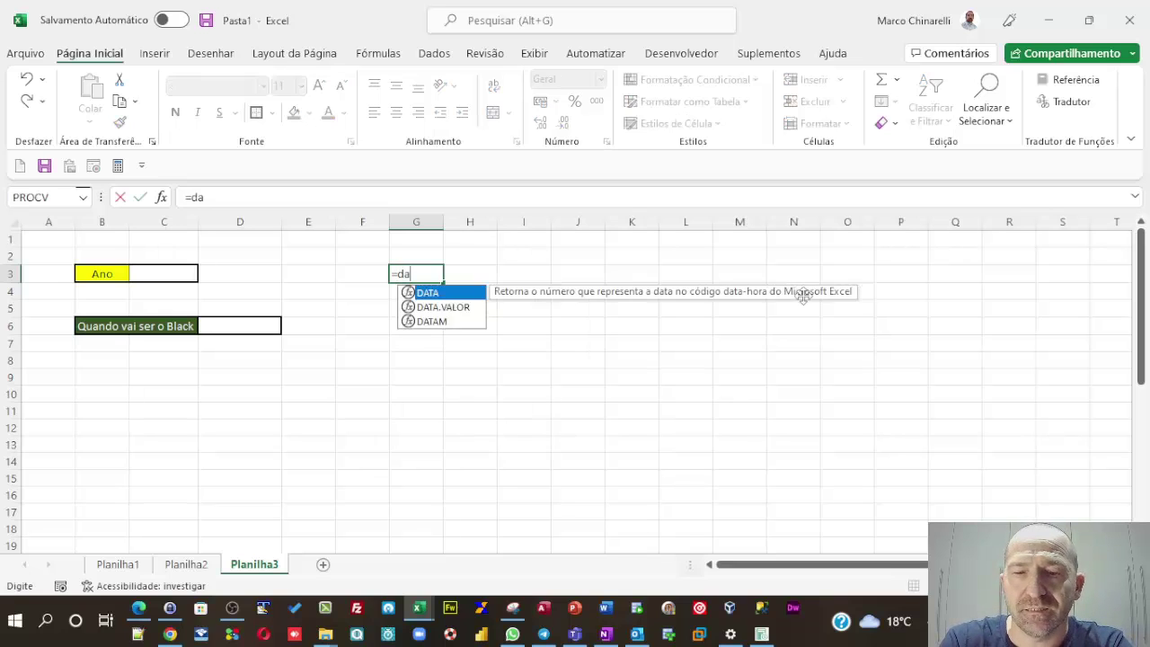
{"action": "type", "text": "ta"}
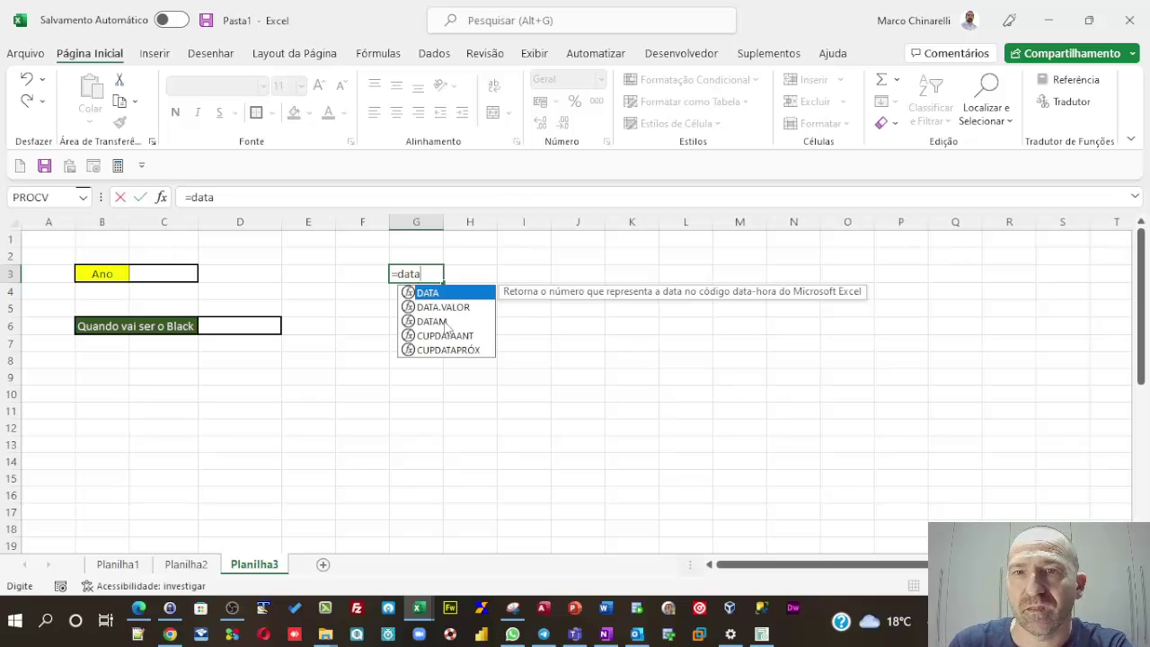
{"action": "double_click", "coordinate": [440, 293]}
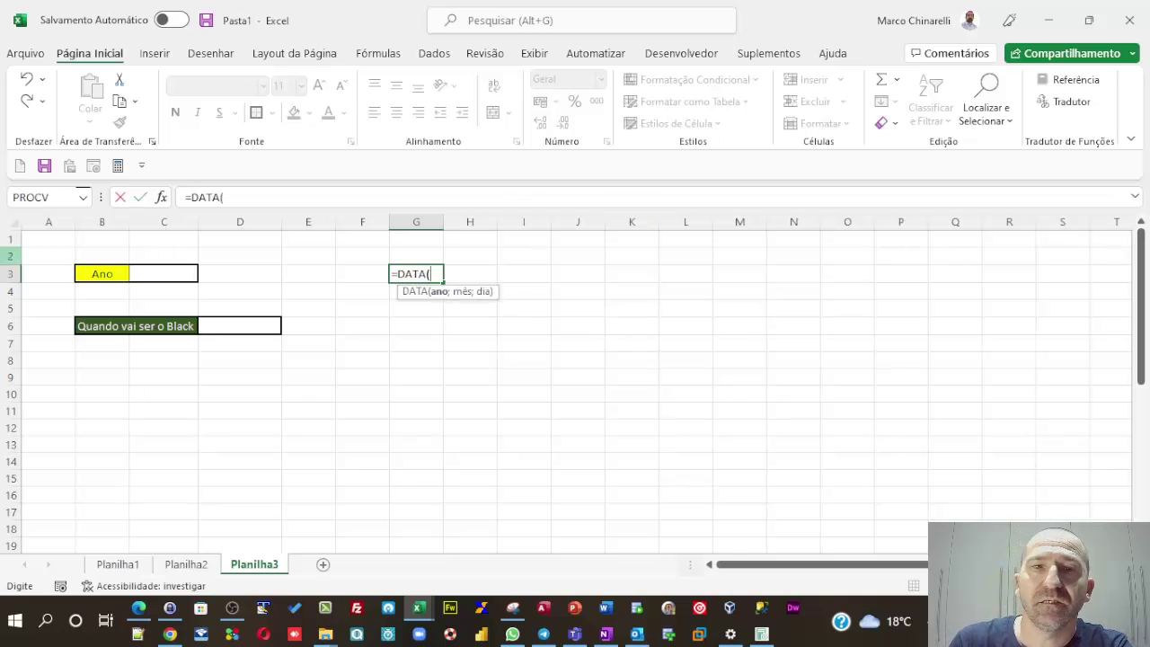
{"action": "left_click", "coordinate": [170, 273]}
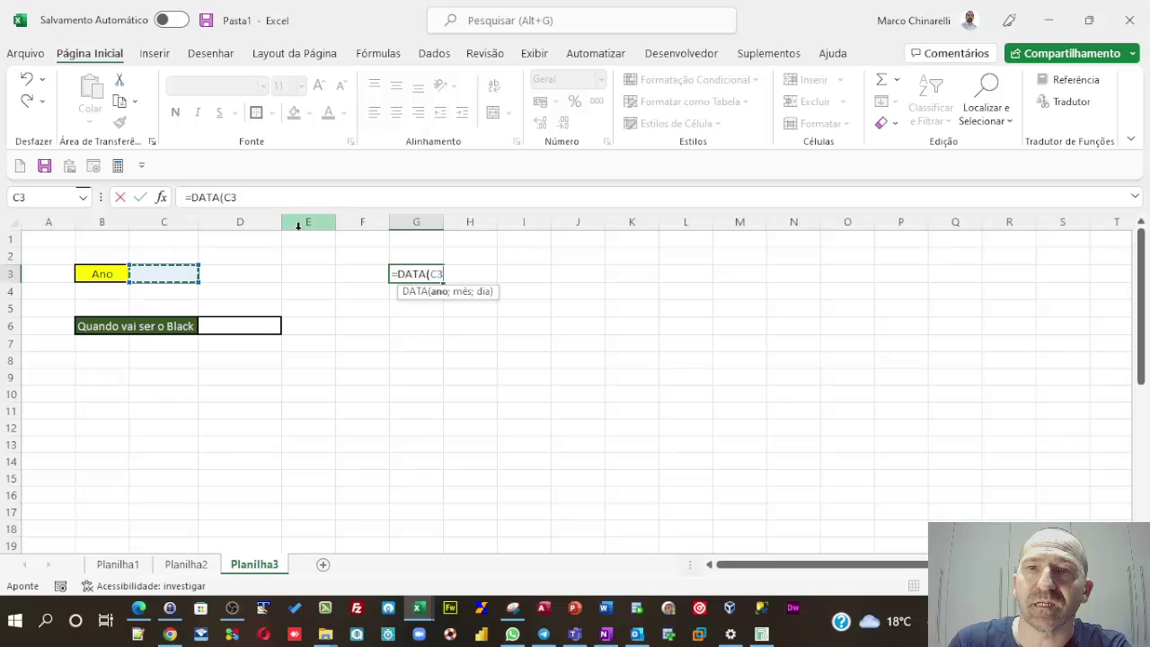
{"action": "type", "text": ";11"}
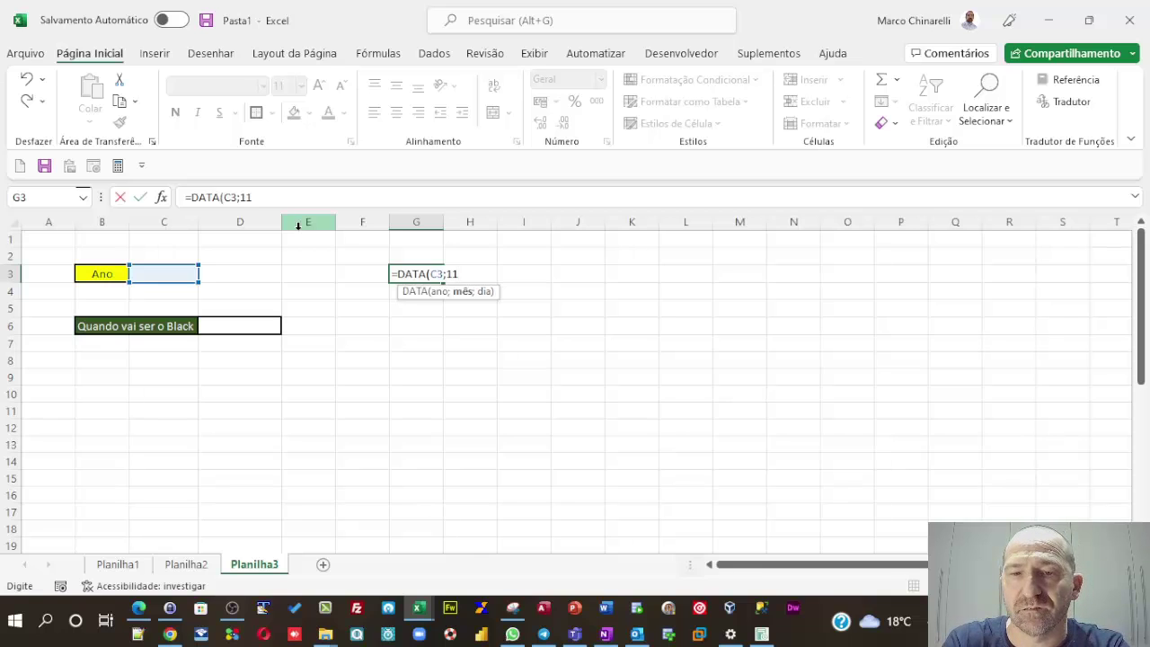
{"action": "type", "text": ";4"}
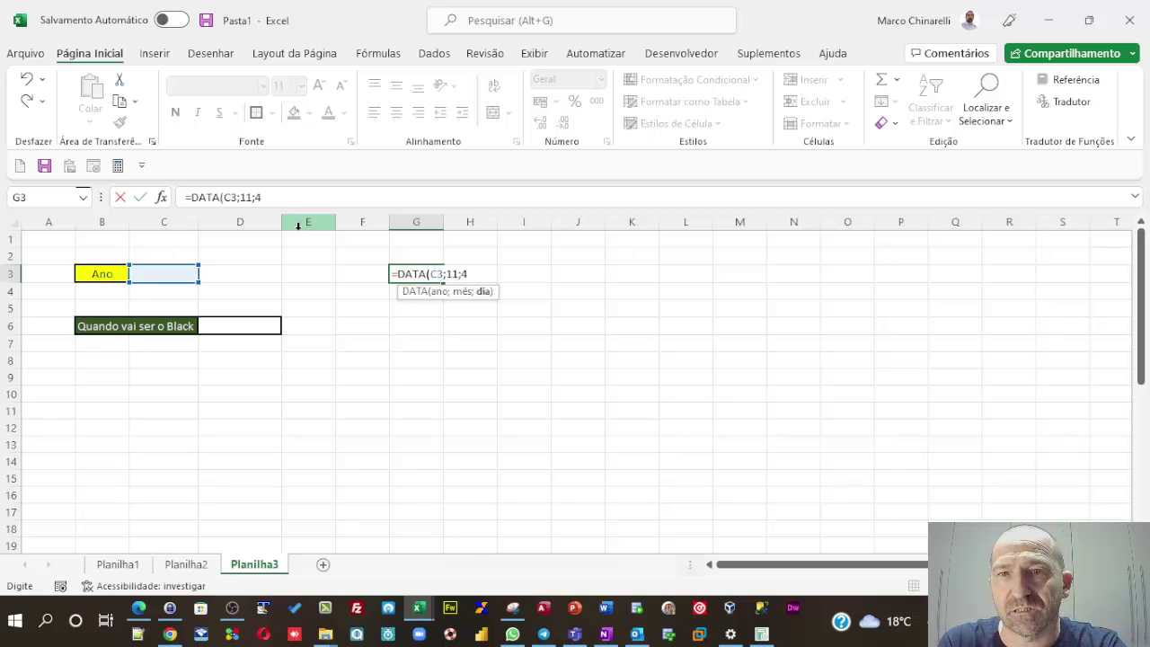
{"action": "type", "text": ")"}
{"action": "key", "text": "Return"}
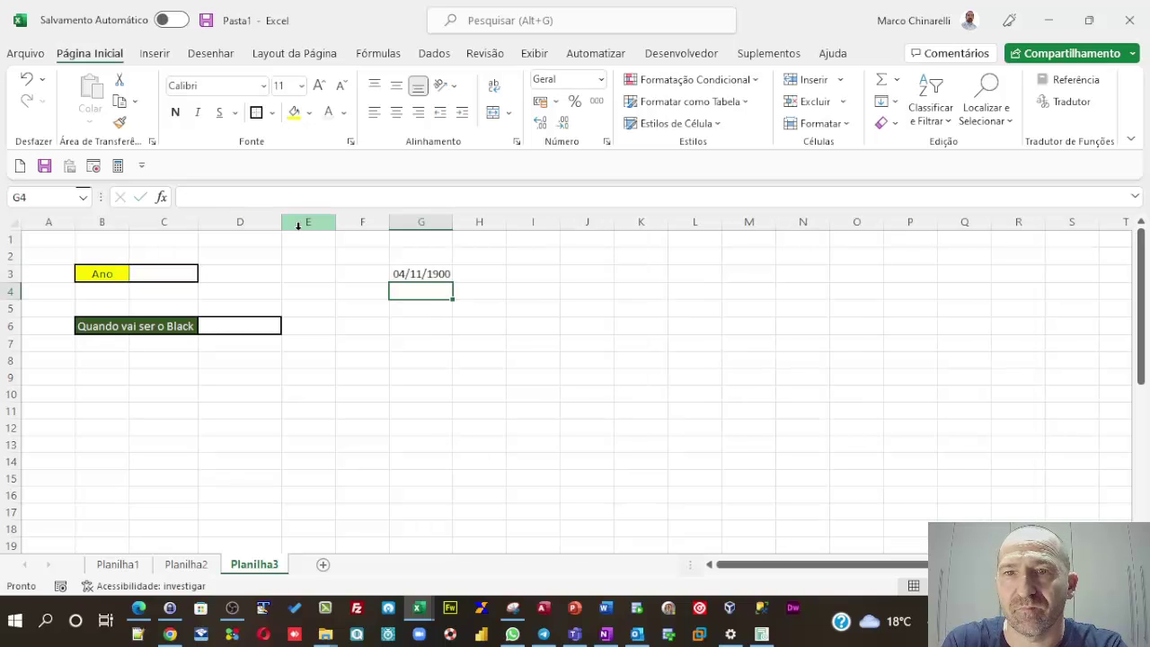
Change the G3 formula's day argument to 24, giving =DATA(C3;11;24).
{"action": "right_click", "coordinate": [298, 225]}
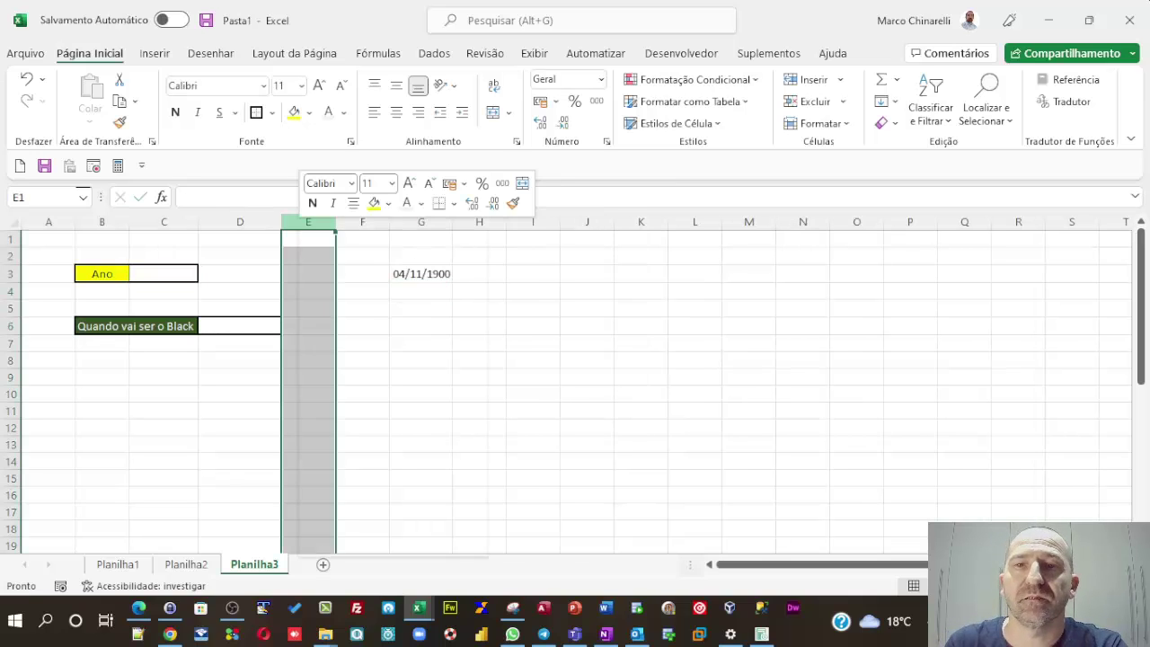
{"action": "left_click", "coordinate": [627, 308]}
{"action": "left_click", "coordinate": [443, 272]}
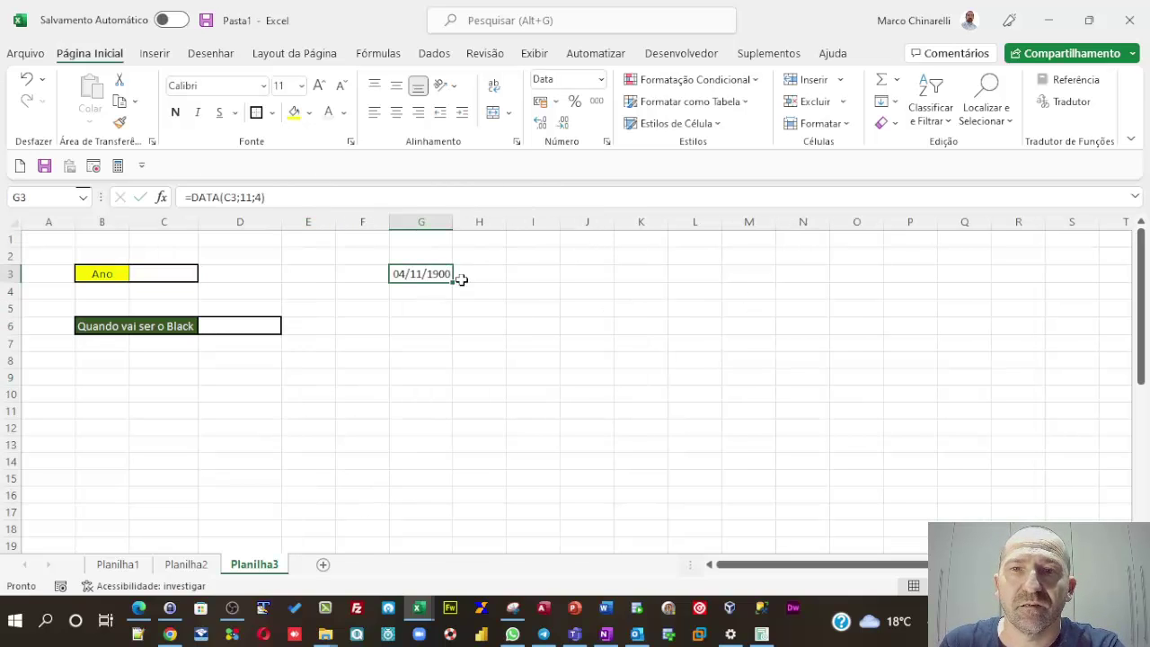
{"action": "left_click", "coordinate": [176, 269]}
{"action": "left_click", "coordinate": [419, 271]}
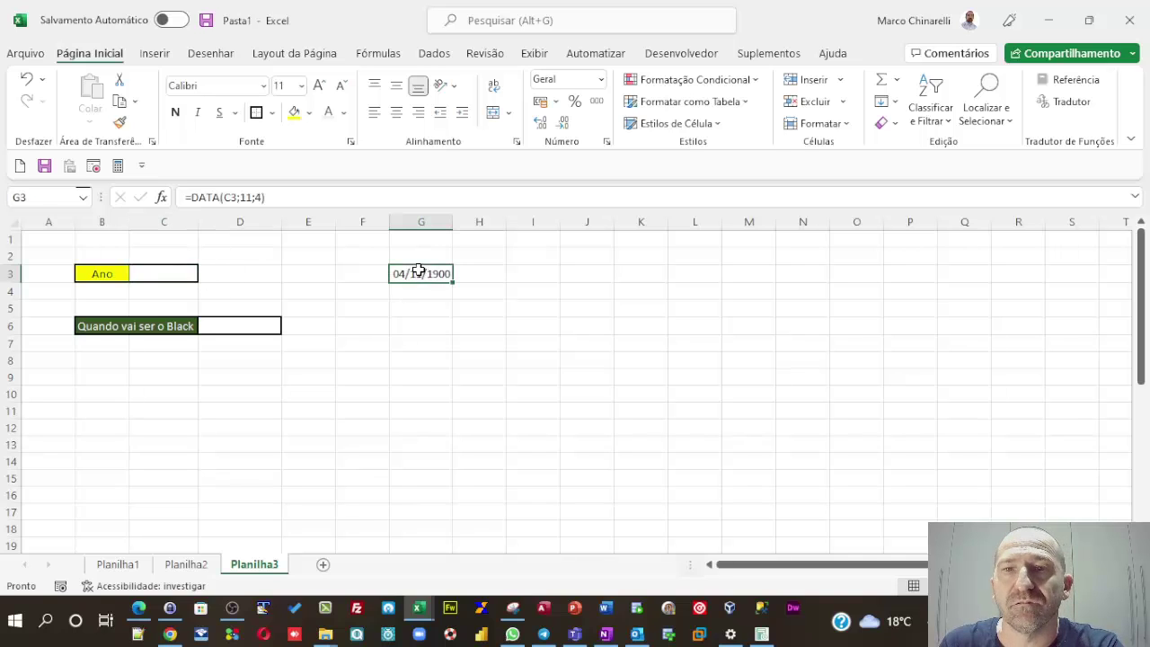
{"action": "left_click", "coordinate": [265, 197]}
{"action": "type", "text": "2"}
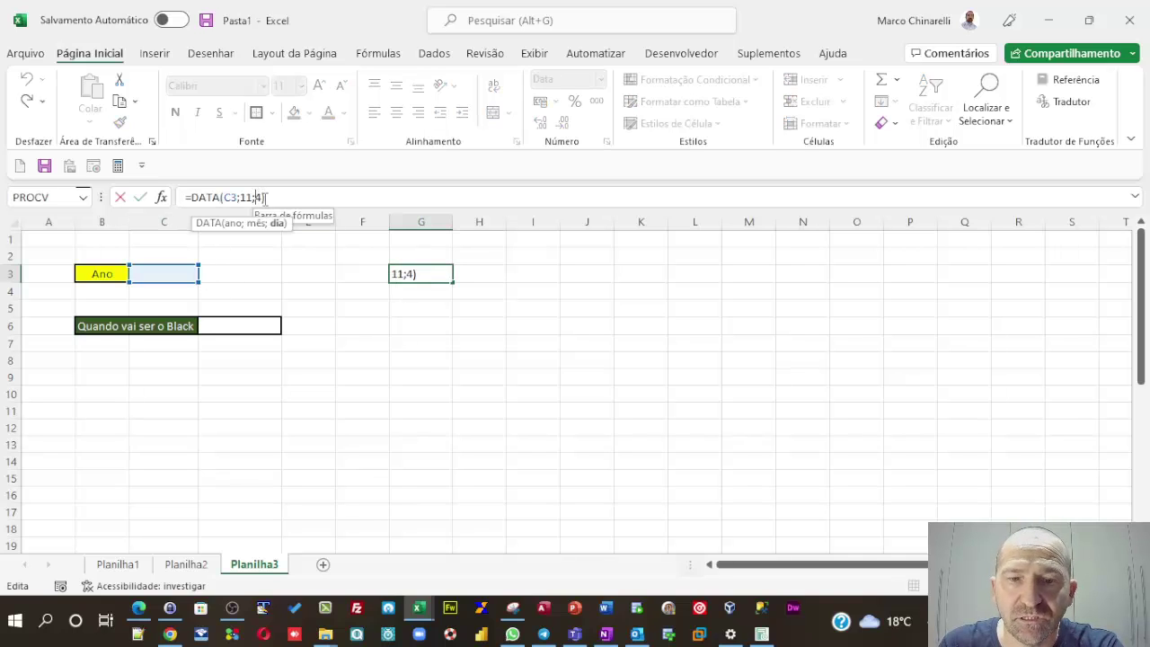
{"action": "left_click", "coordinate": [542, 285]}
{"action": "left_click", "coordinate": [434, 283]}
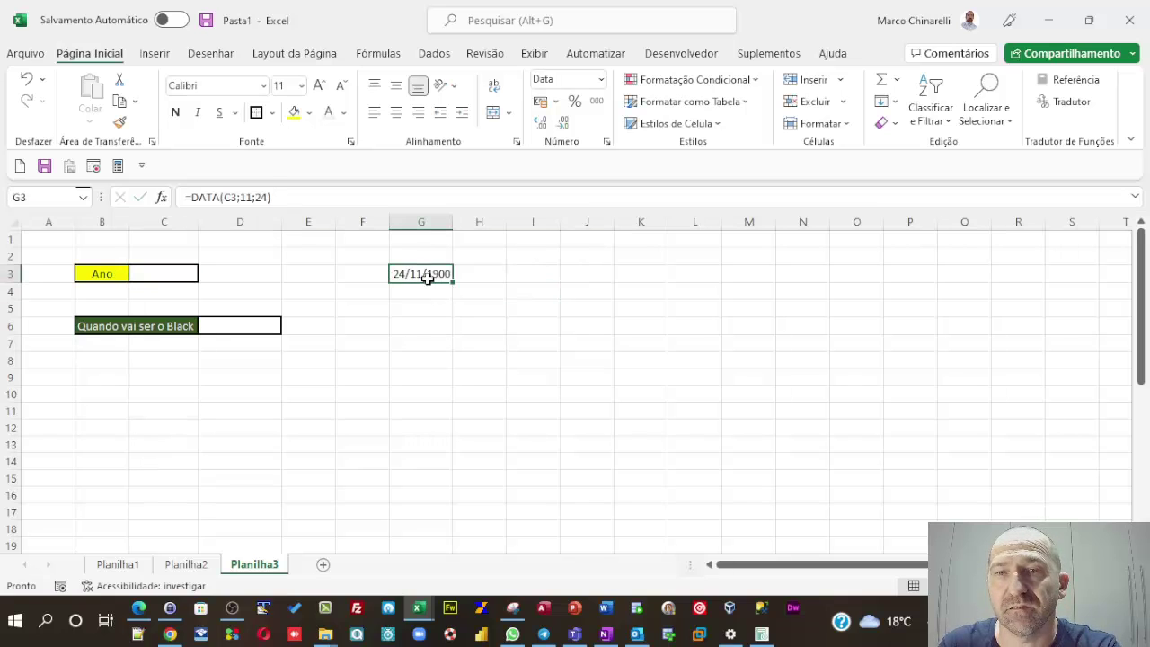
{"action": "left_click", "coordinate": [171, 275]}
{"action": "left_click", "coordinate": [205, 277]}
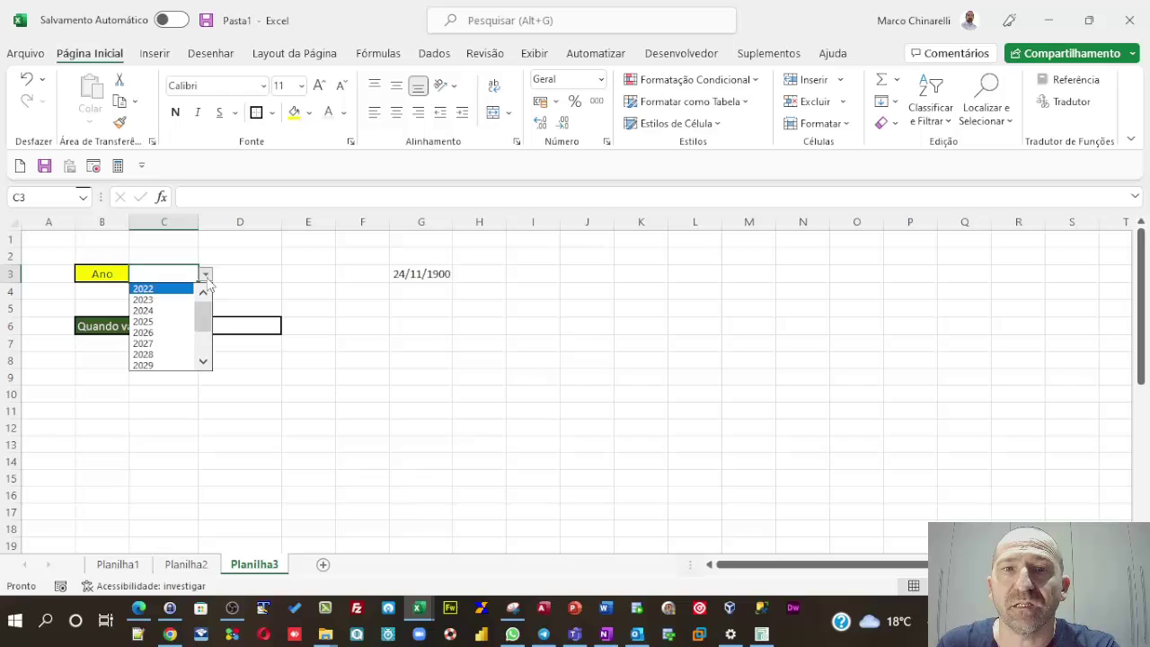
Pick 2022 from C3's year dropdown so G3 shows 24/11/2022.
{"action": "left_click", "coordinate": [157, 288]}
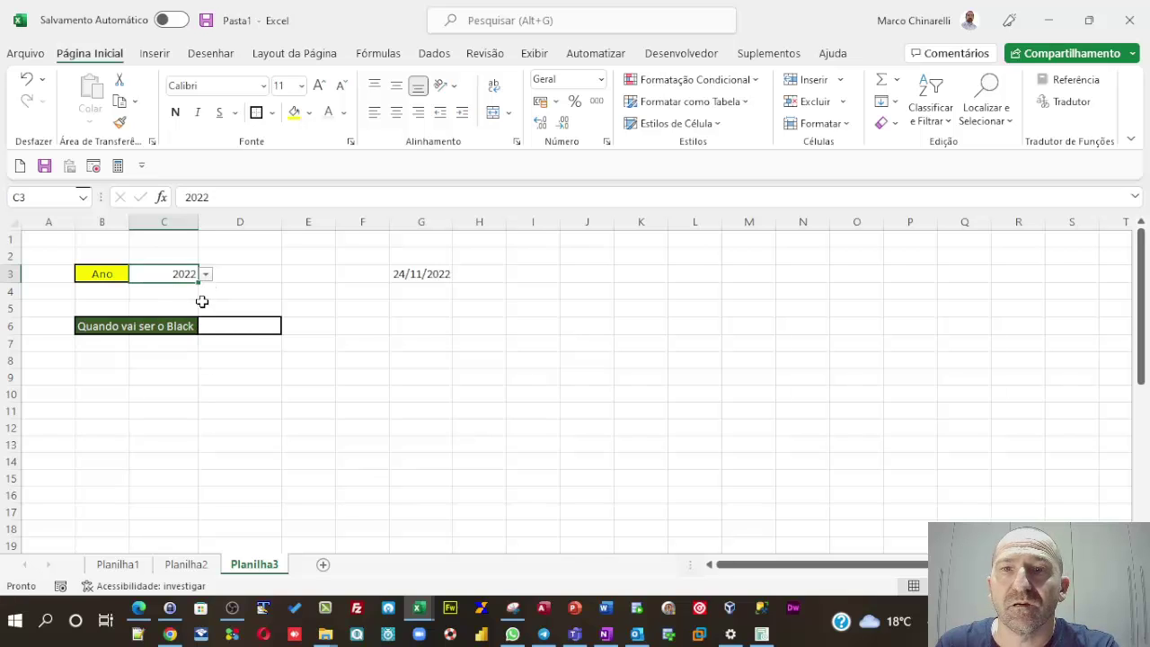
{"action": "left_click", "coordinate": [431, 277]}
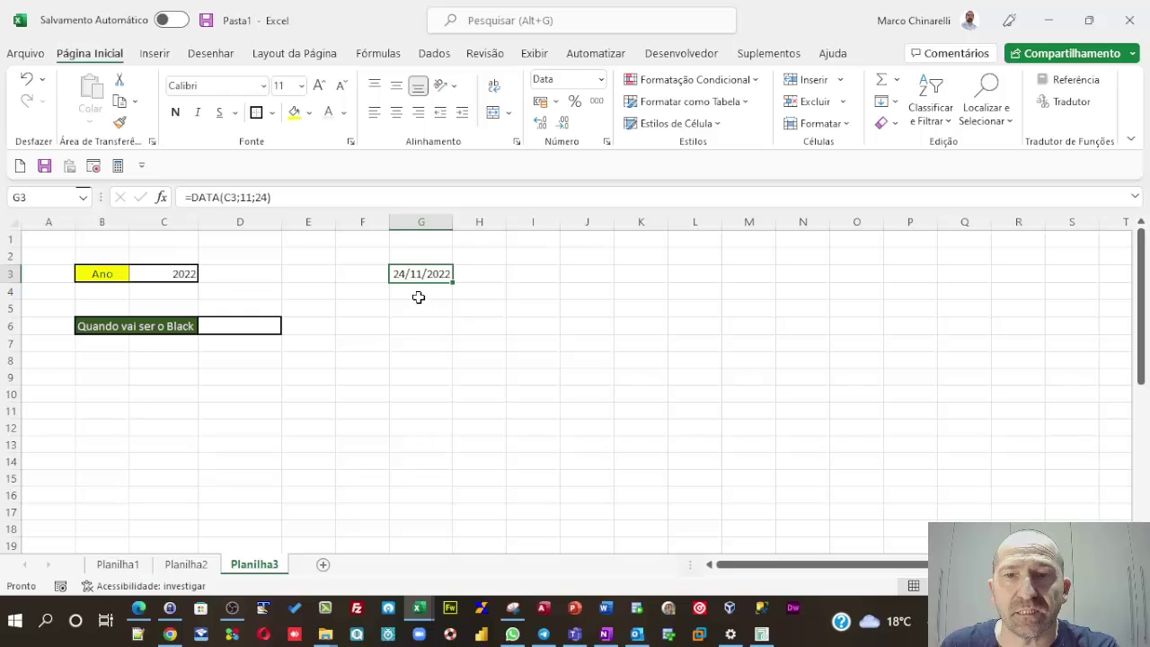
{"action": "left_click", "coordinate": [417, 293]}
Enter the next-day formula =G3+1 in G4.
{"action": "left_click", "coordinate": [422, 273]}
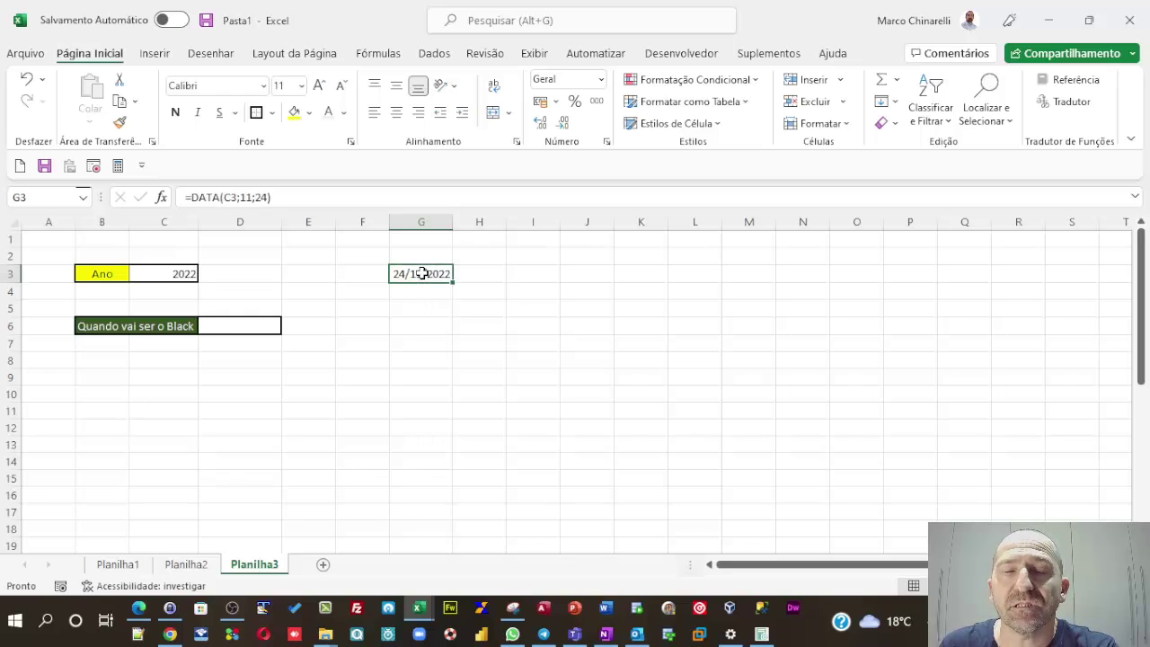
{"action": "left_click_drag", "start_coordinate": [422, 273], "coordinate": [414, 420]}
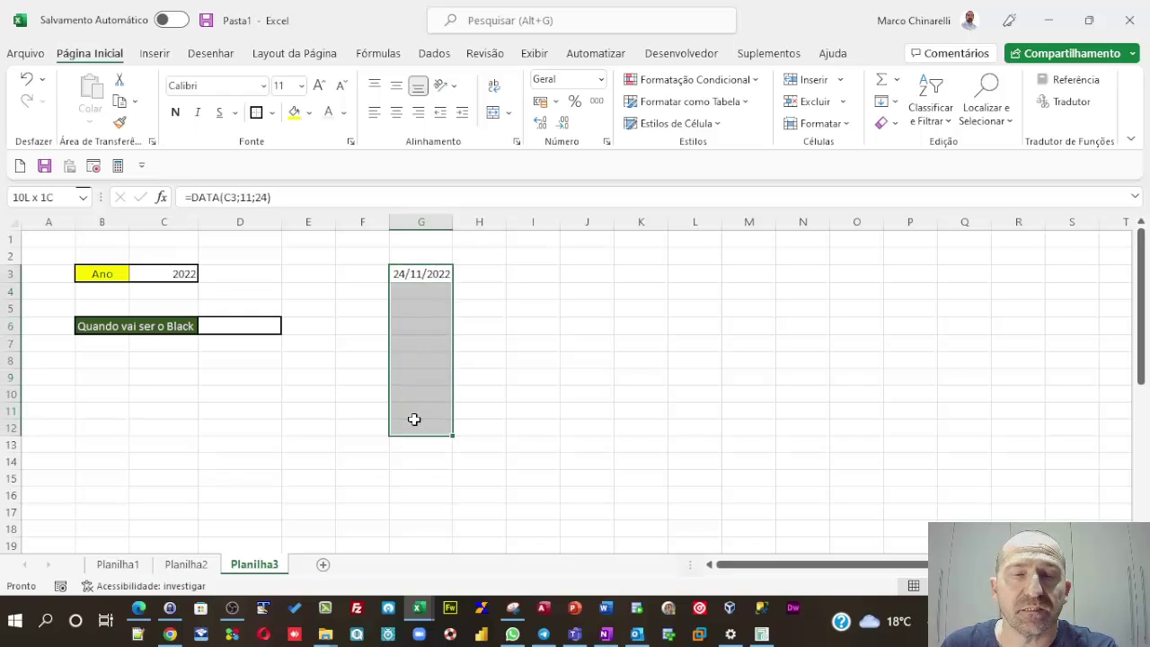
{"action": "left_click", "coordinate": [428, 292]}
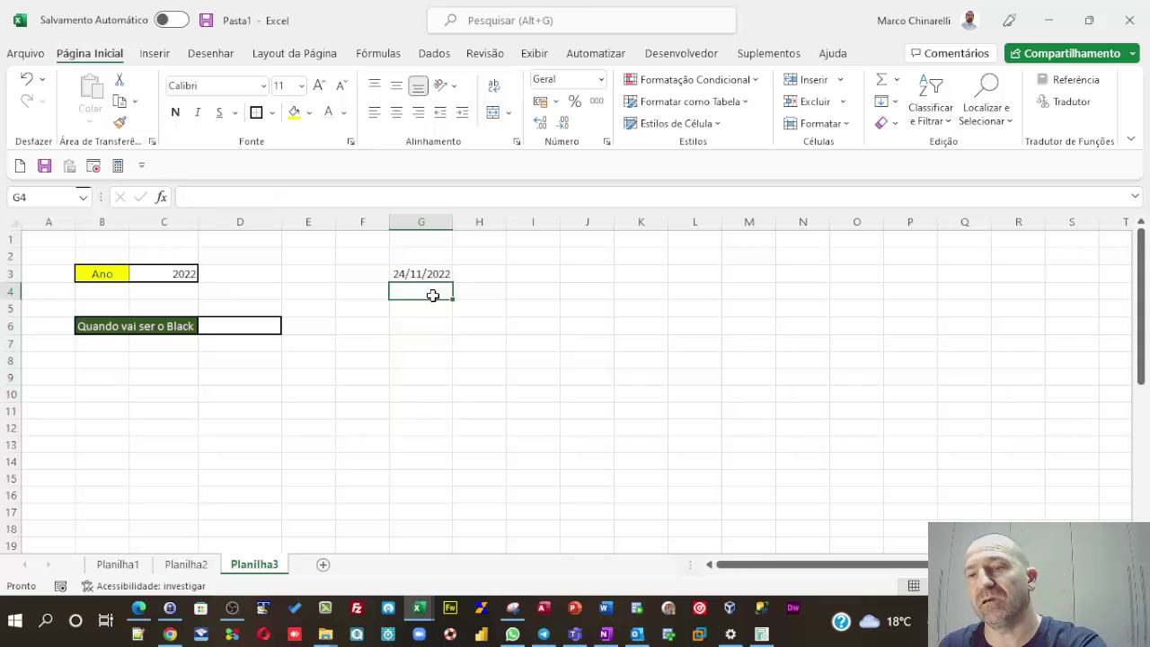
{"action": "type", "text": "="}
{"action": "left_click", "coordinate": [427, 272]}
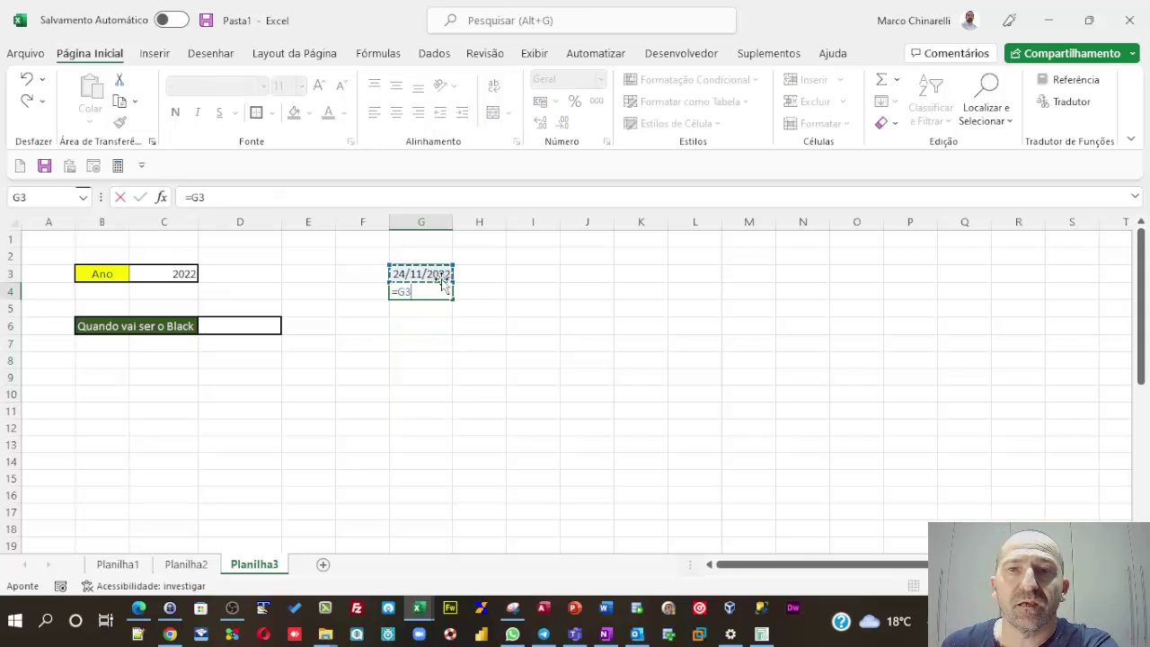
{"action": "type", "text": "+"}
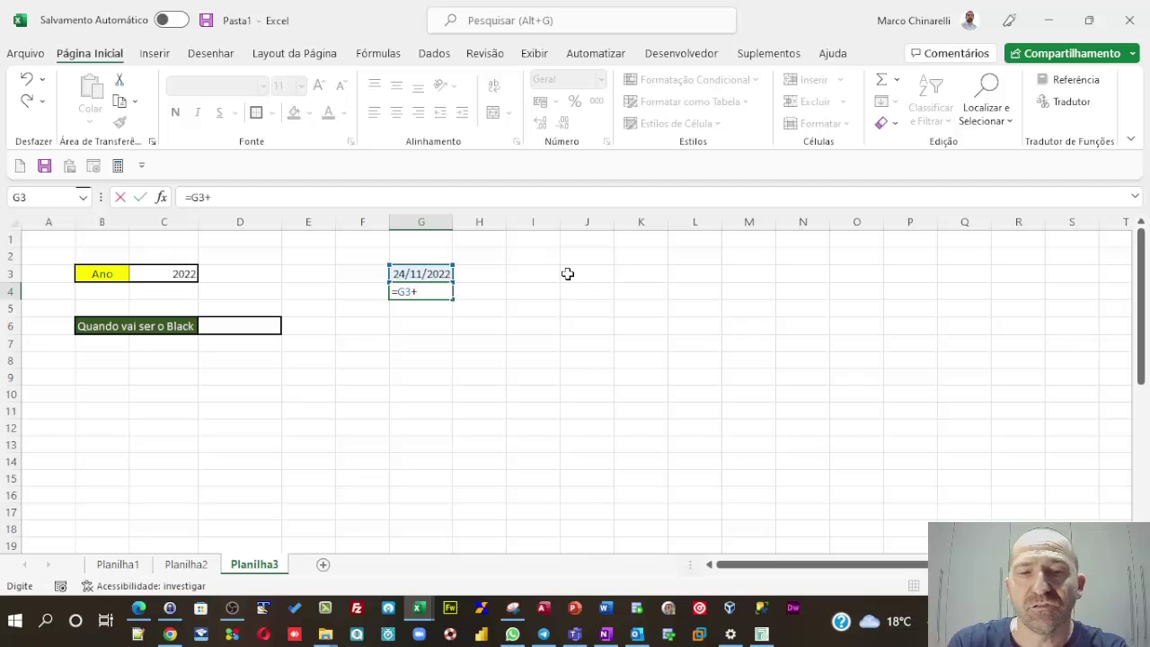
{"action": "key", "text": "Return"}
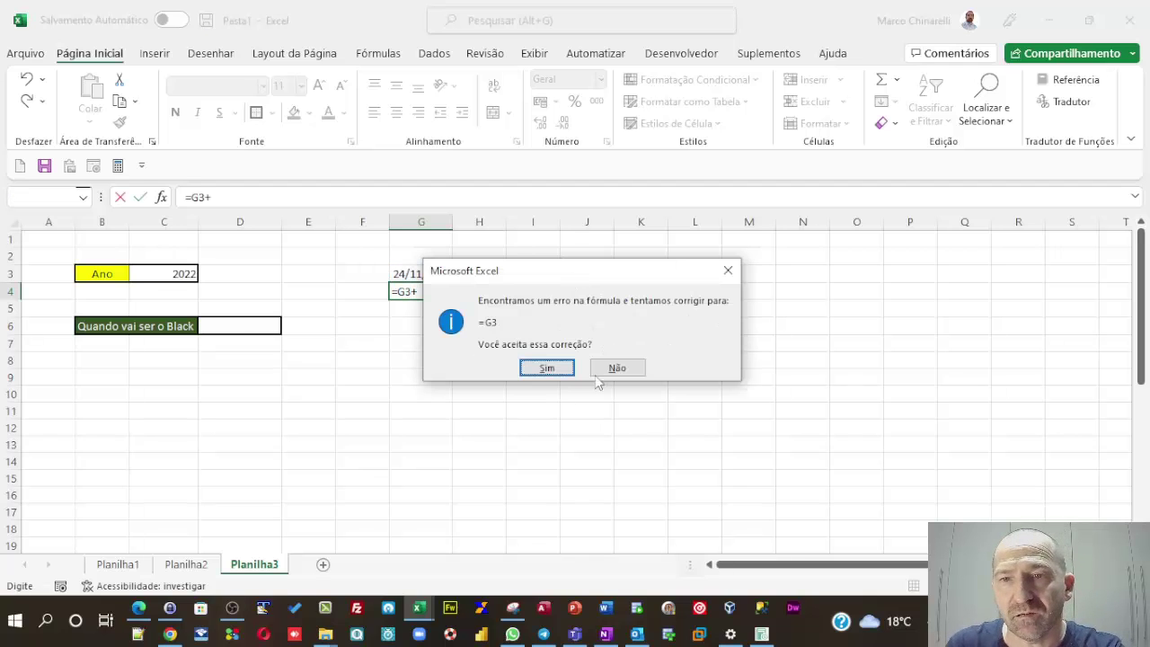
{"action": "left_click", "coordinate": [602, 368]}
{"action": "left_click", "coordinate": [582, 361]}
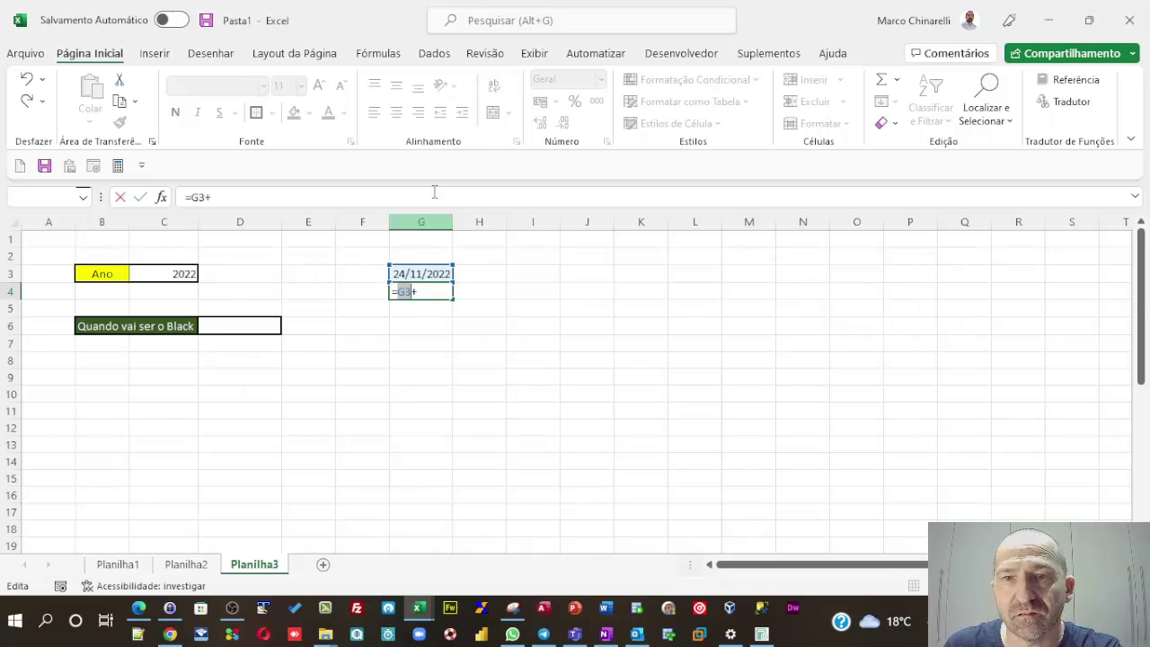
{"action": "type", "text": "1"}
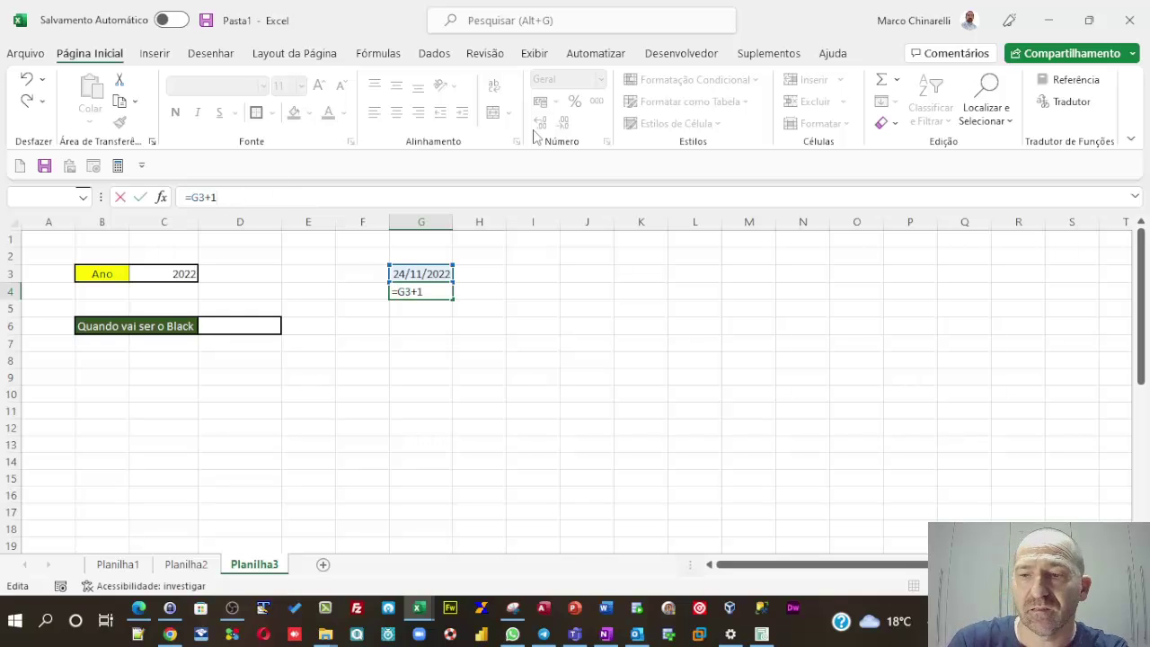
{"action": "key", "text": "Return"}
Fill the next-day formula down to G9 and clear the extra 01/12/2022 in G10.
{"action": "left_click", "coordinate": [450, 292]}
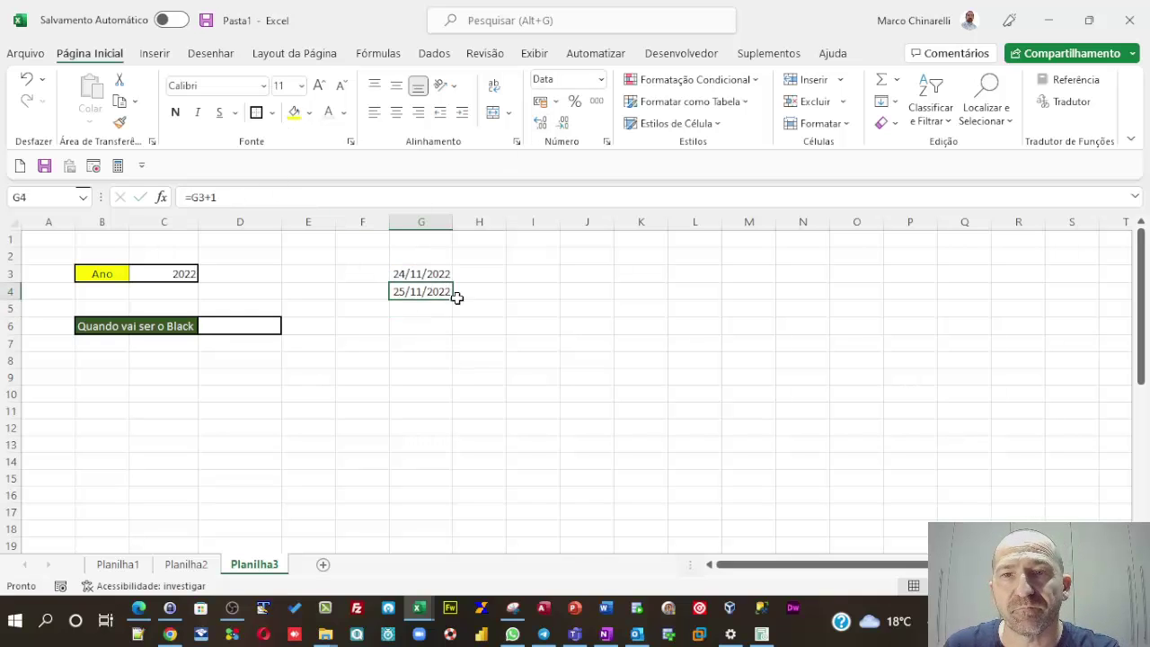
{"action": "left_click_drag", "start_coordinate": [454, 300], "coordinate": [442, 398]}
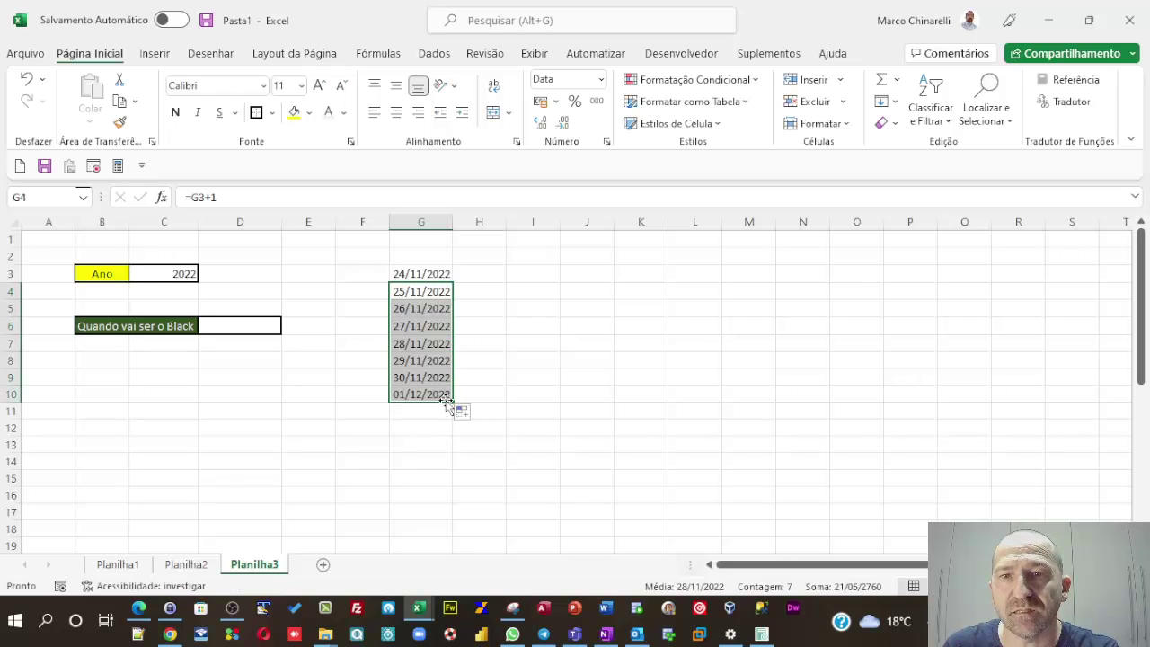
{"action": "left_click", "coordinate": [431, 394]}
{"action": "key", "text": "Delete"}
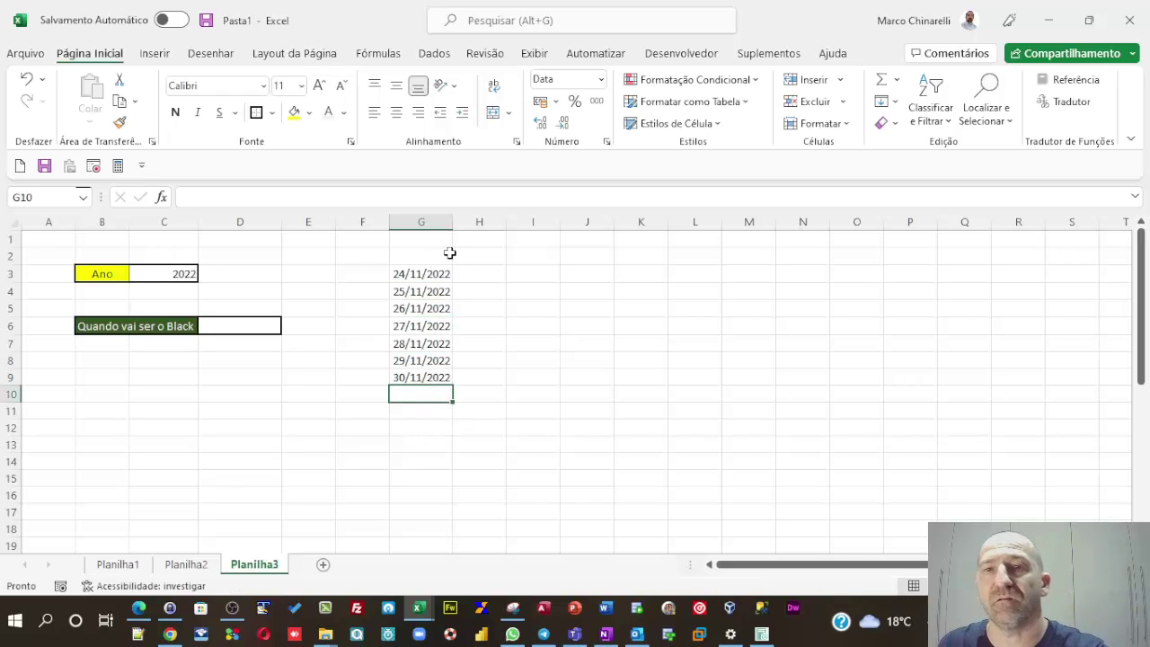
{"action": "left_click", "coordinate": [477, 275]}
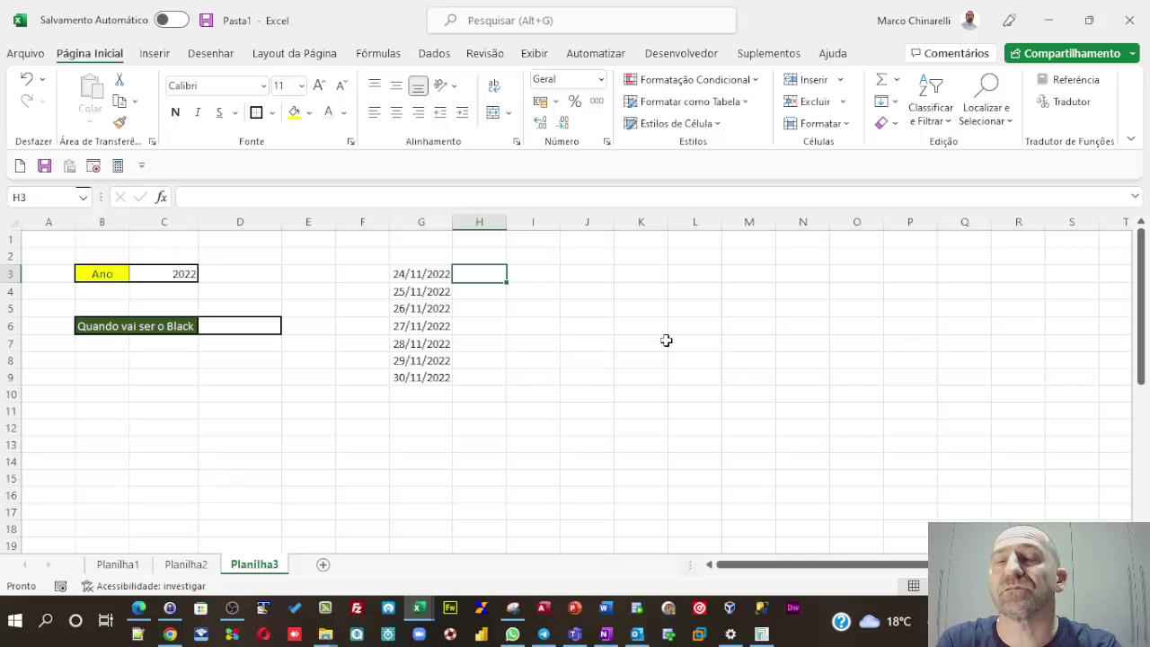
Enter =DIA.DA.SEMANA(G3) in H3 and fill it down to H9.
{"action": "type", "text": "="}
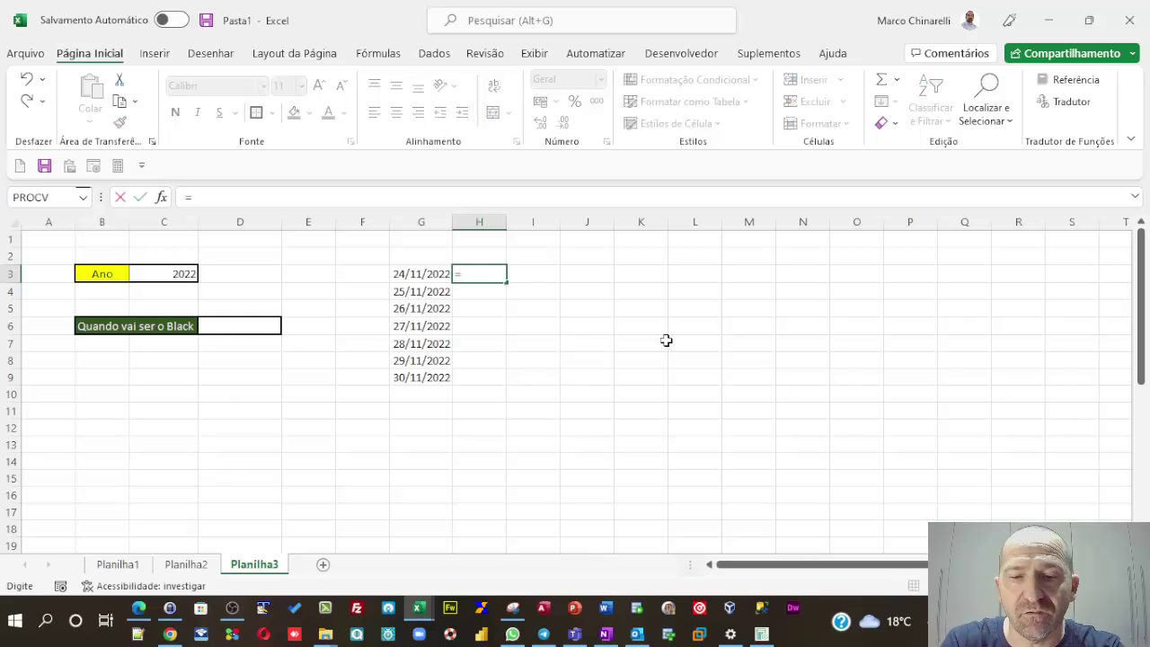
{"action": "type", "text": "di"}
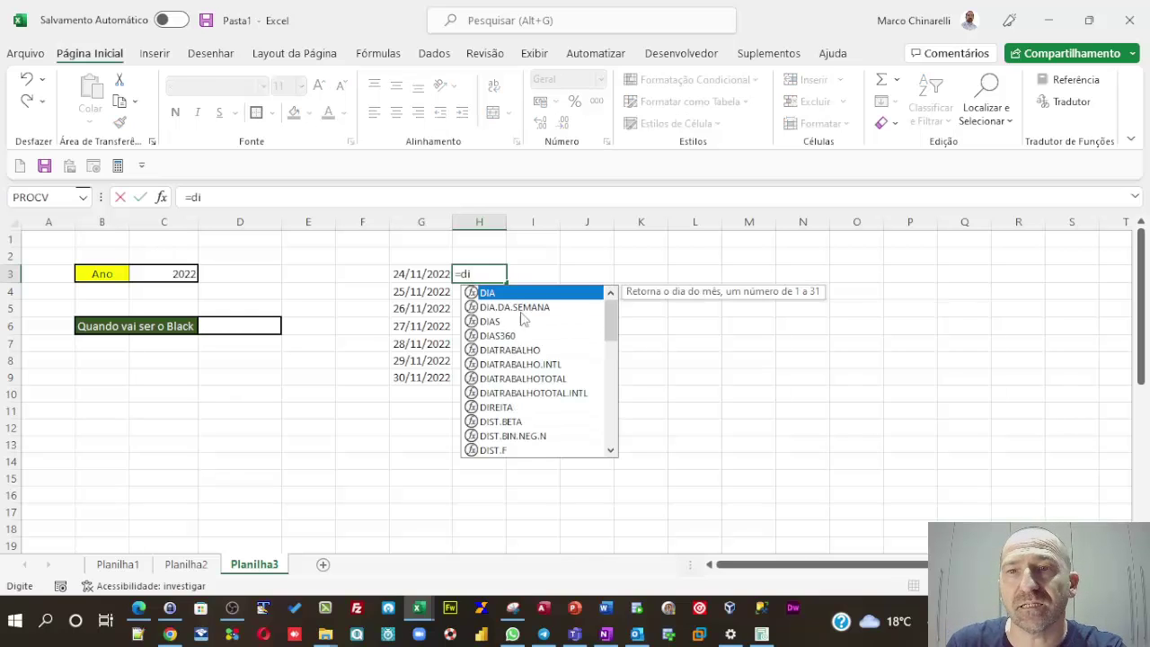
{"action": "double_click", "coordinate": [520, 307]}
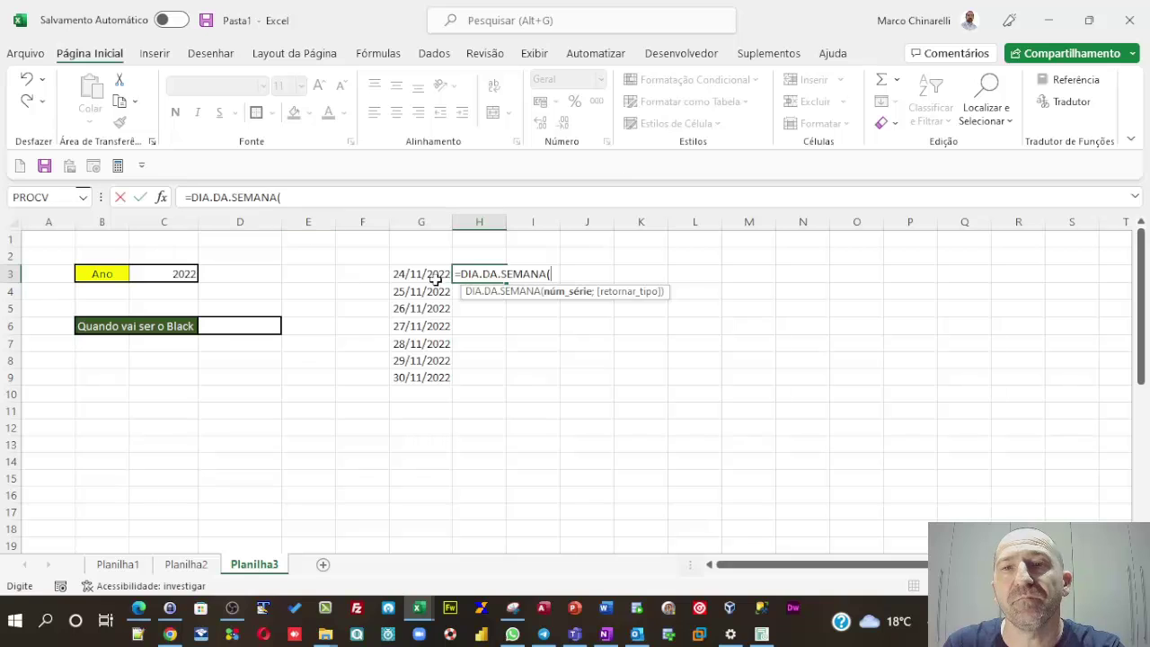
{"action": "left_click", "coordinate": [407, 275]}
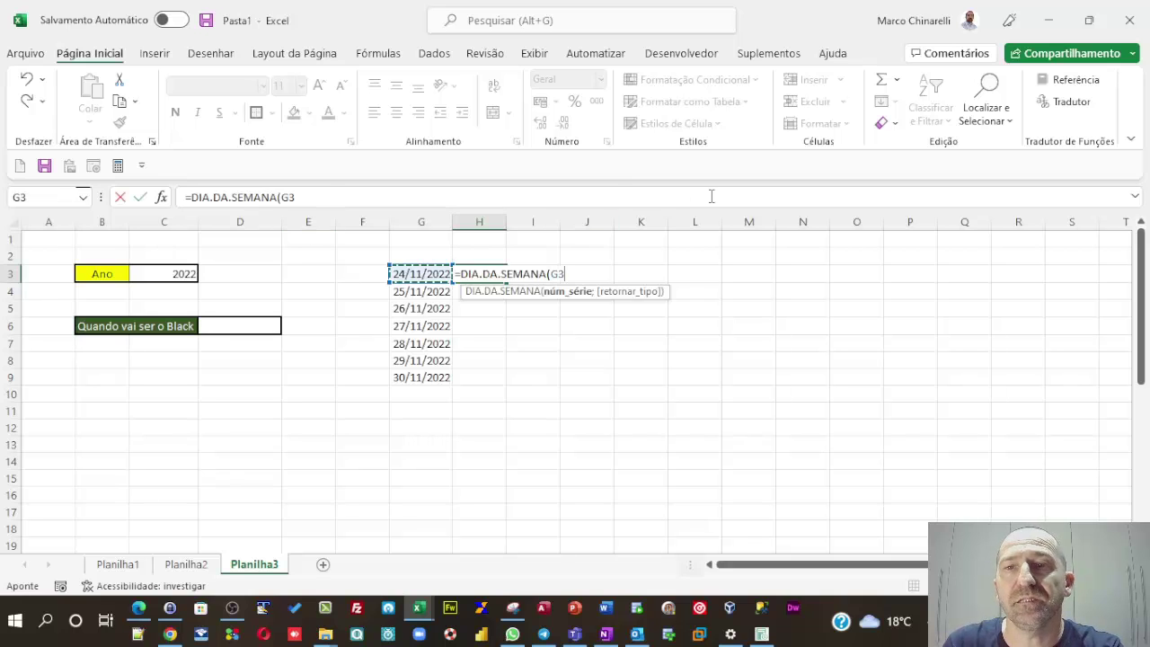
{"action": "key", "text": "Return"}
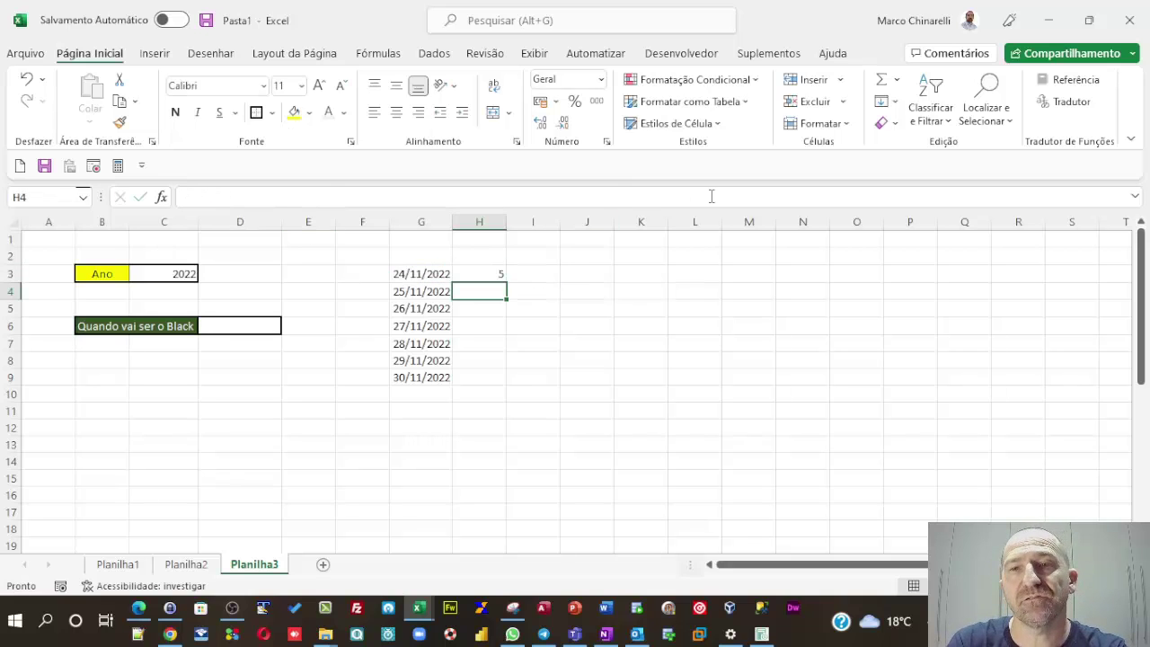
{"action": "left_click", "coordinate": [482, 273]}
{"action": "left_click_drag", "start_coordinate": [505, 284], "coordinate": [505, 386]}
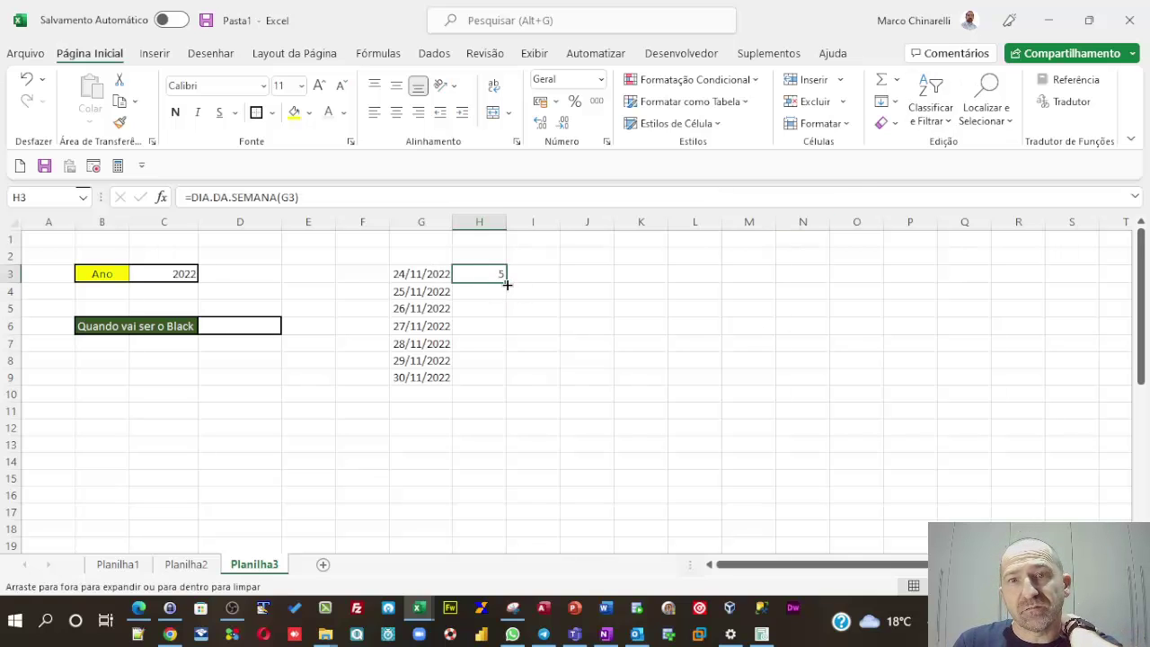
Inspect the G3, G4 and H4 formulas, then open the Windows calendar for November 2022.
{"action": "left_click", "coordinate": [588, 384]}
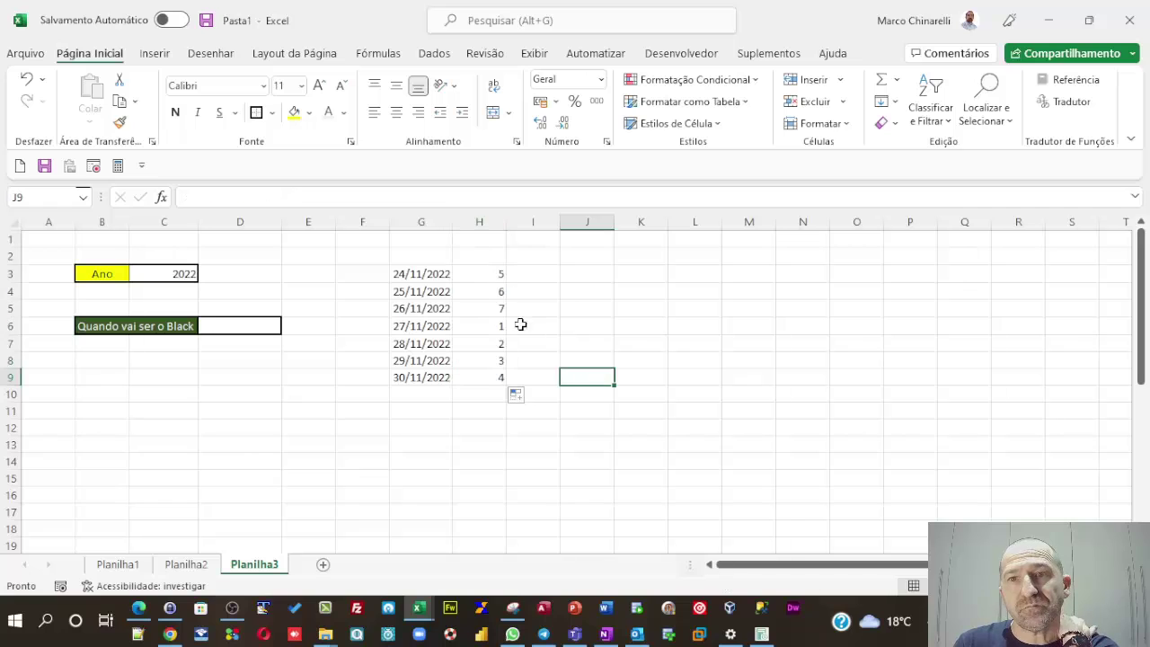
{"action": "left_click", "coordinate": [488, 293]}
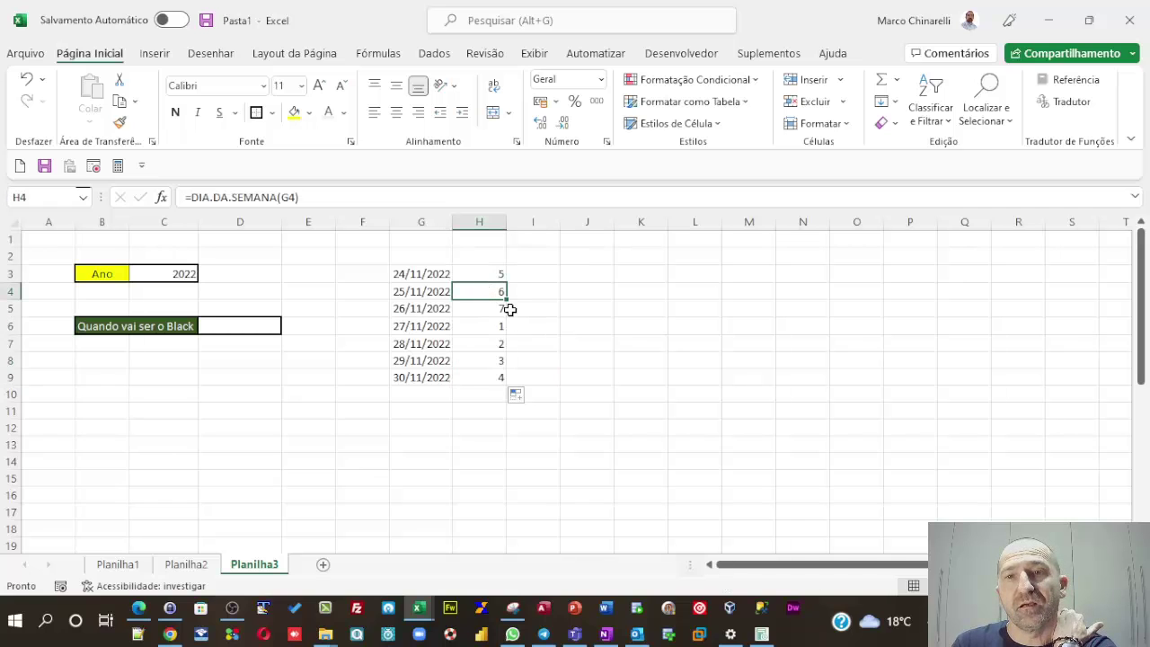
{"action": "left_click", "coordinate": [411, 292]}
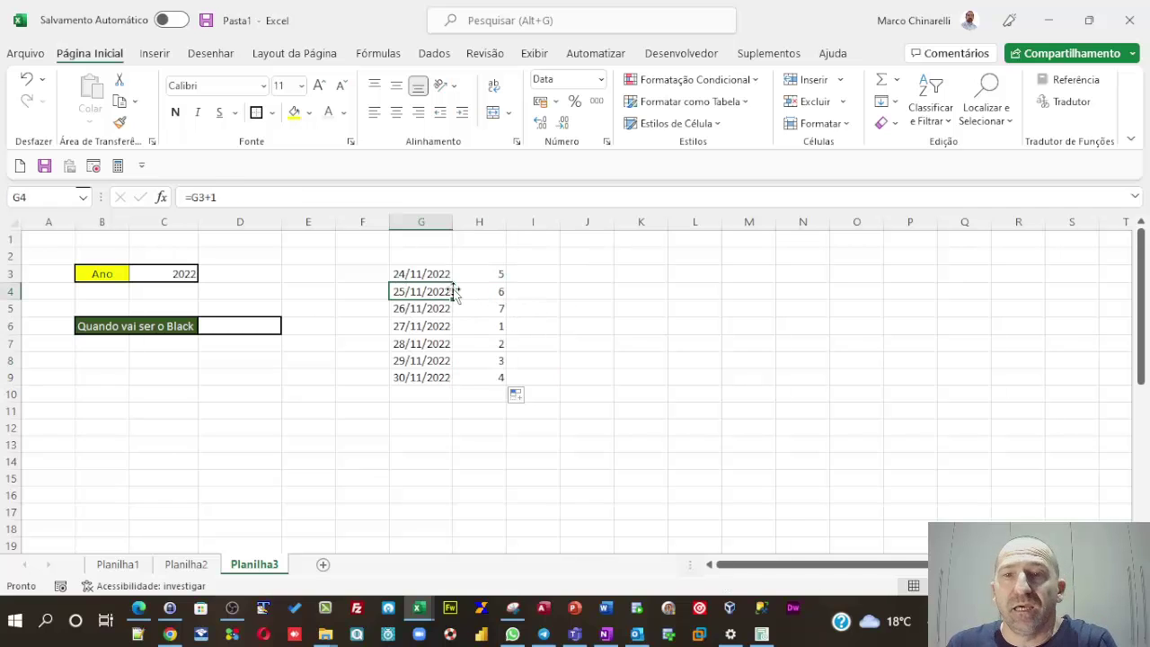
{"action": "left_click", "coordinate": [425, 273]}
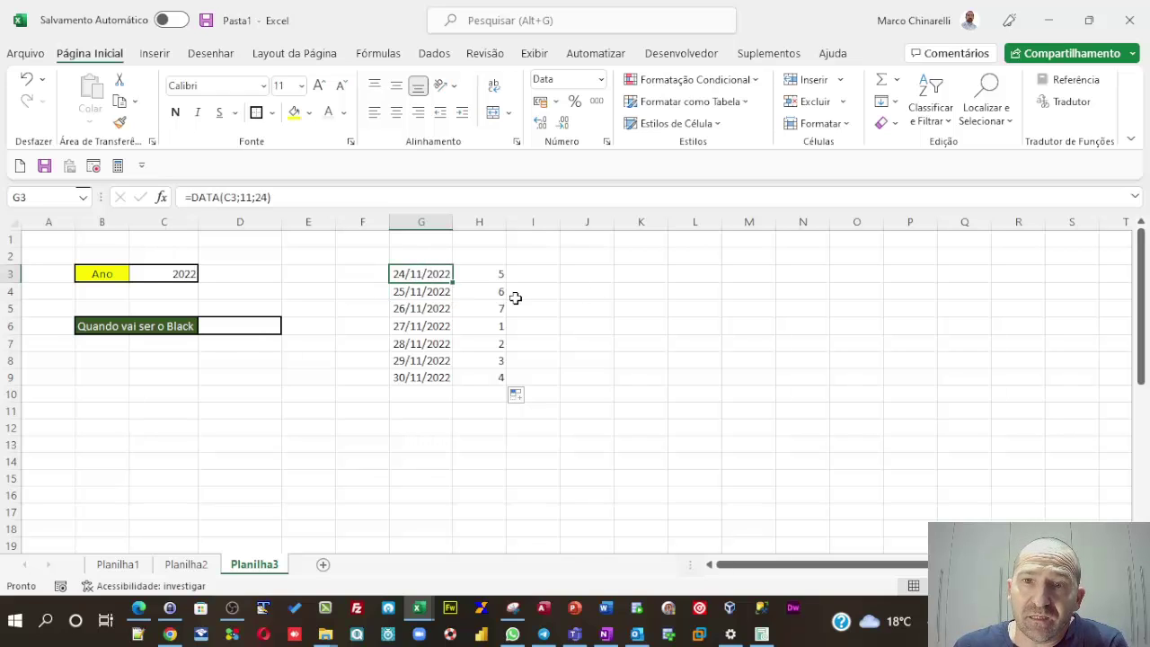
{"action": "left_click", "coordinate": [423, 297]}
{"action": "left_click", "coordinate": [406, 276]}
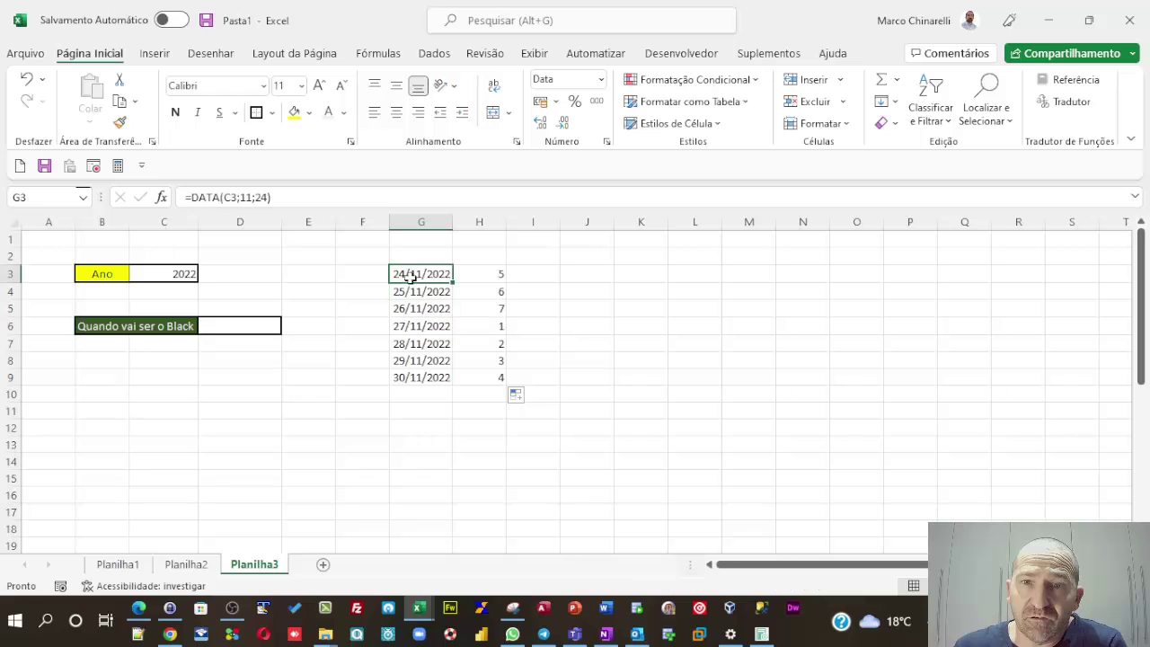
{"action": "left_click", "coordinate": [423, 296]}
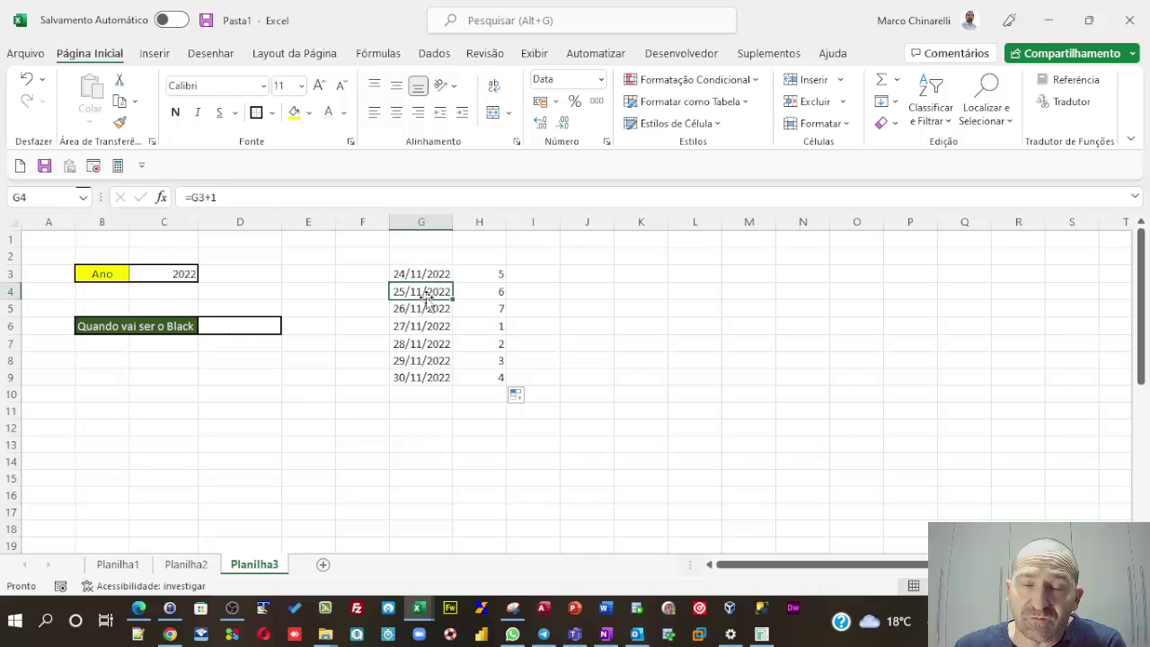
{"action": "left_click", "coordinate": [489, 298]}
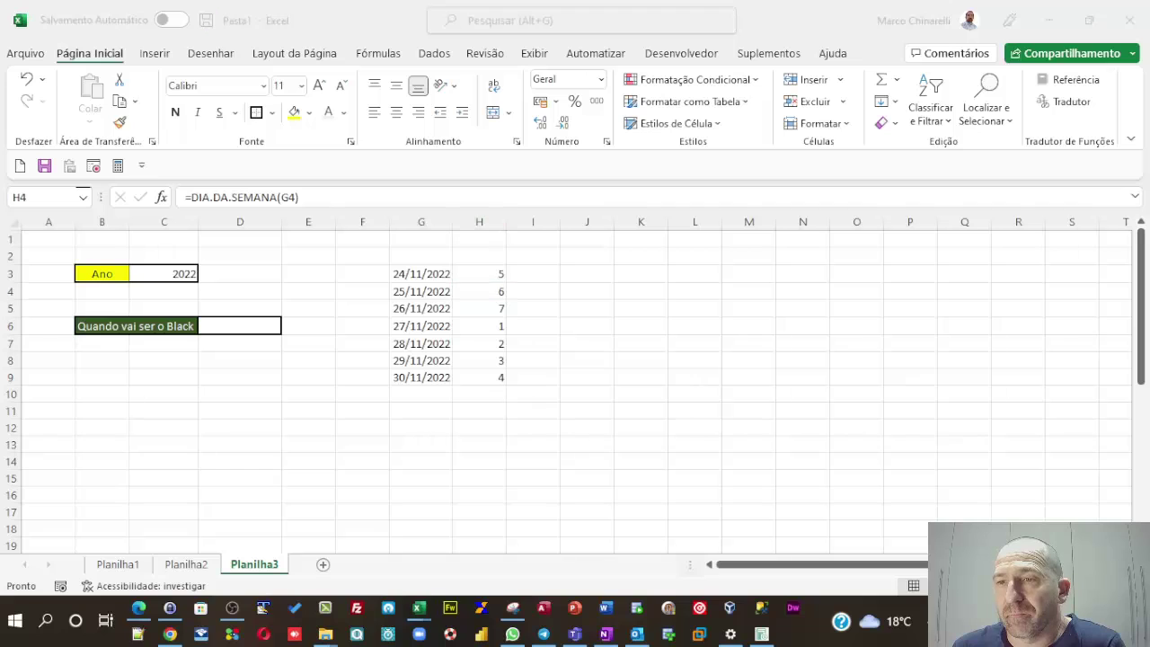
{"action": "left_click", "coordinate": [1119, 621]}
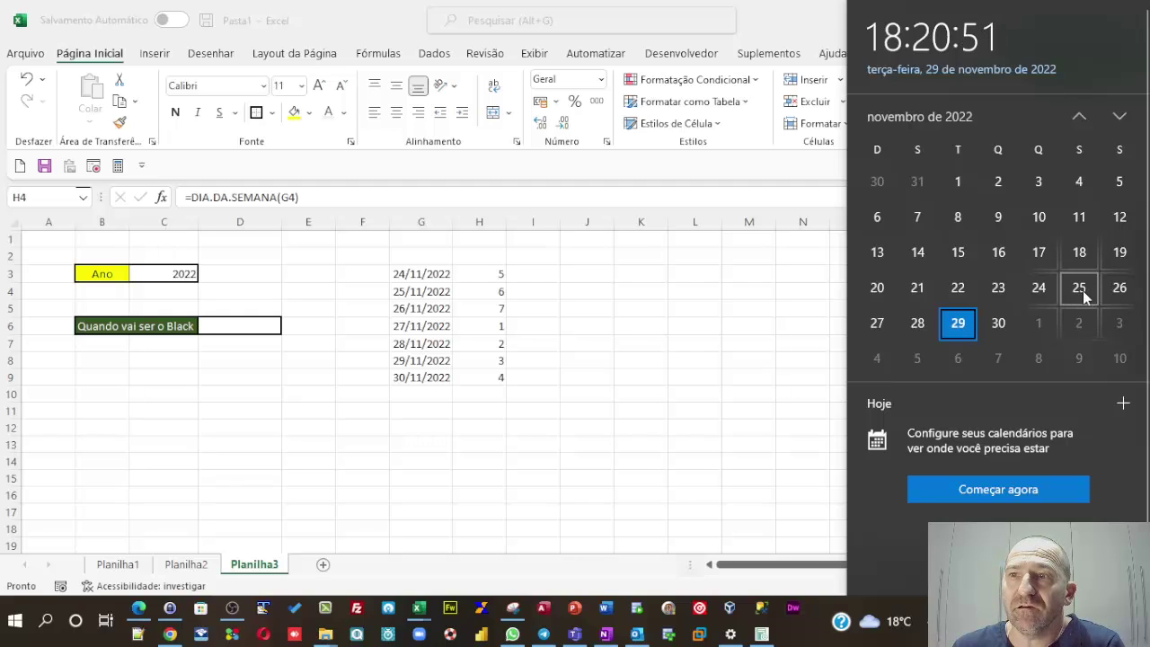
Dismiss the taskbar calendar flyout so the November dates sheet is fully visible again.
{"action": "left_click", "coordinate": [586, 358]}
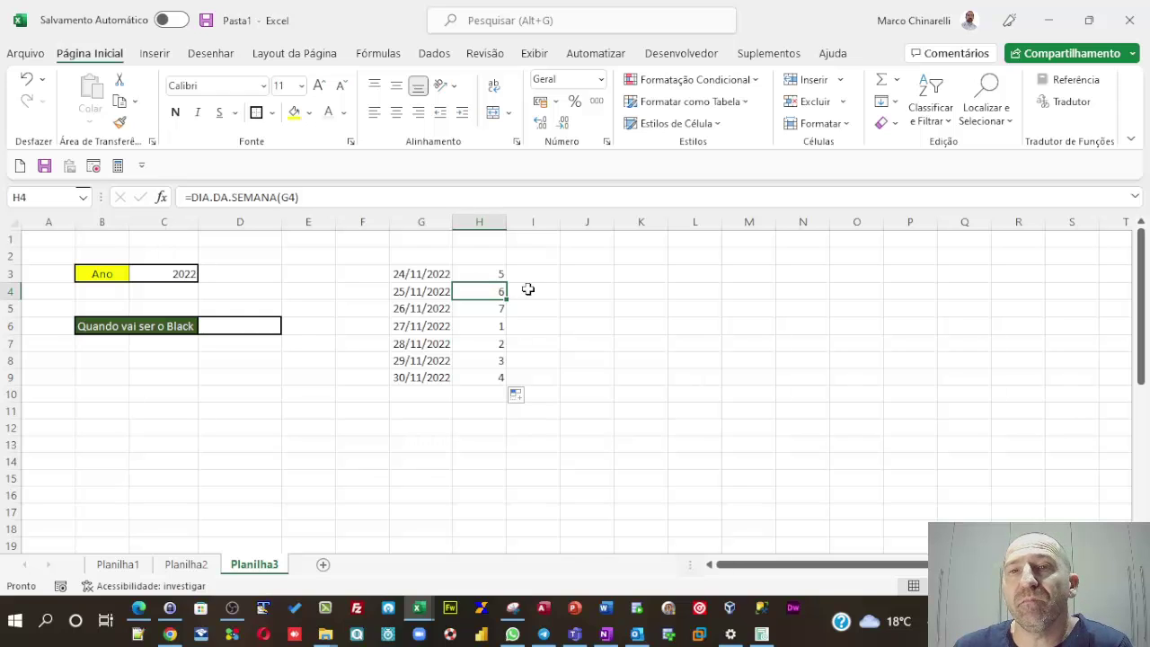
Pick 2023 from C3's year dropdown and check the first date's formula in G3.
{"action": "left_click", "coordinate": [185, 272]}
{"action": "left_click", "coordinate": [205, 275]}
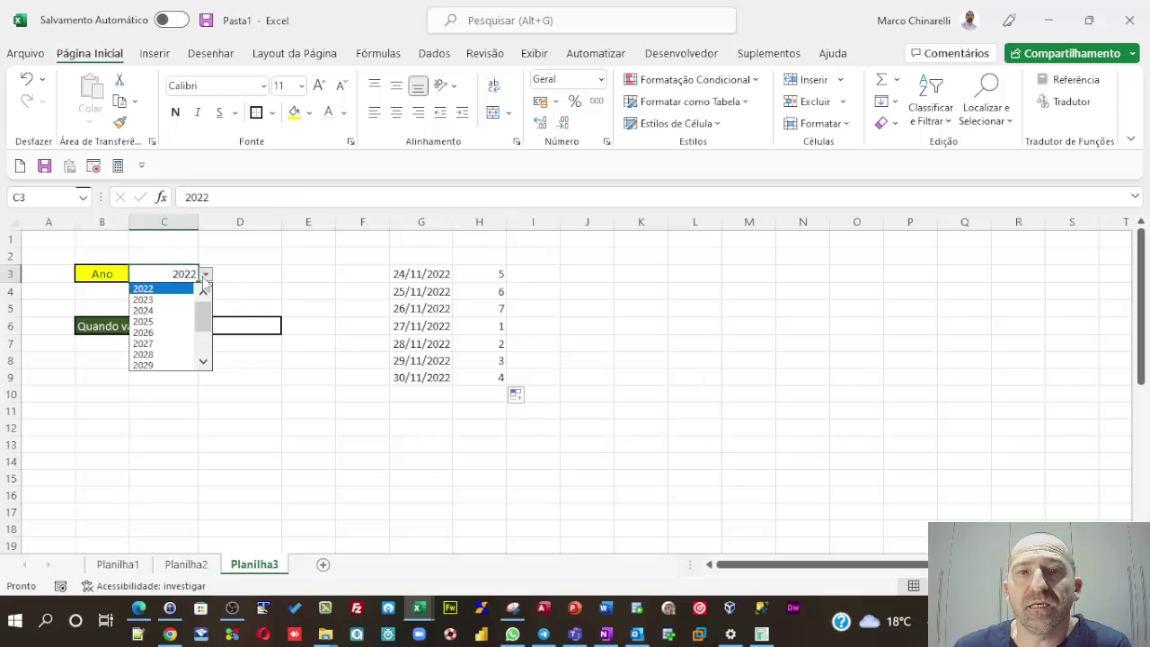
{"action": "left_click", "coordinate": [157, 299]}
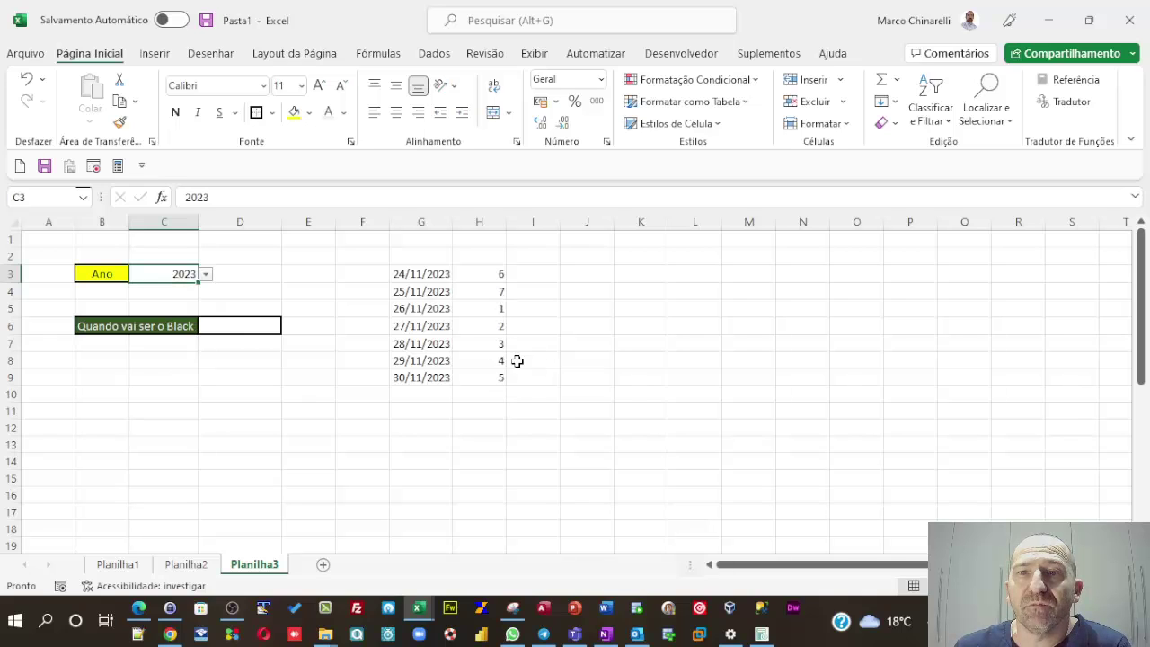
{"action": "left_click", "coordinate": [424, 279]}
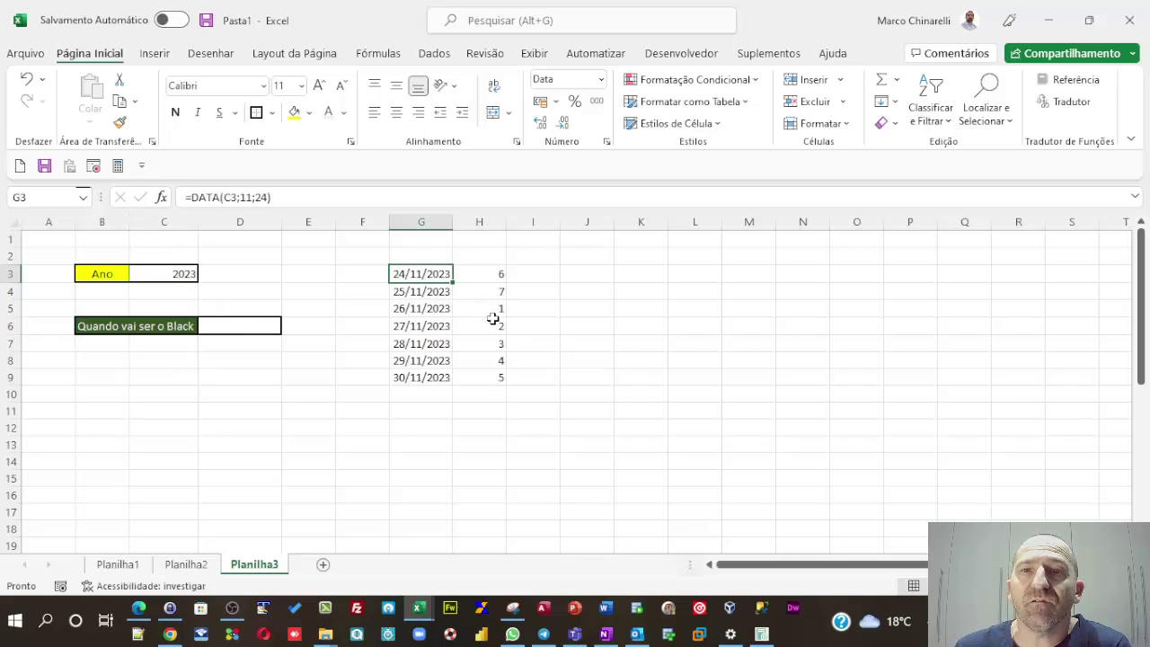
Switch the year to 2025 and select D6 for the Black Friday result.
{"action": "left_click", "coordinate": [177, 273]}
{"action": "left_click", "coordinate": [206, 274]}
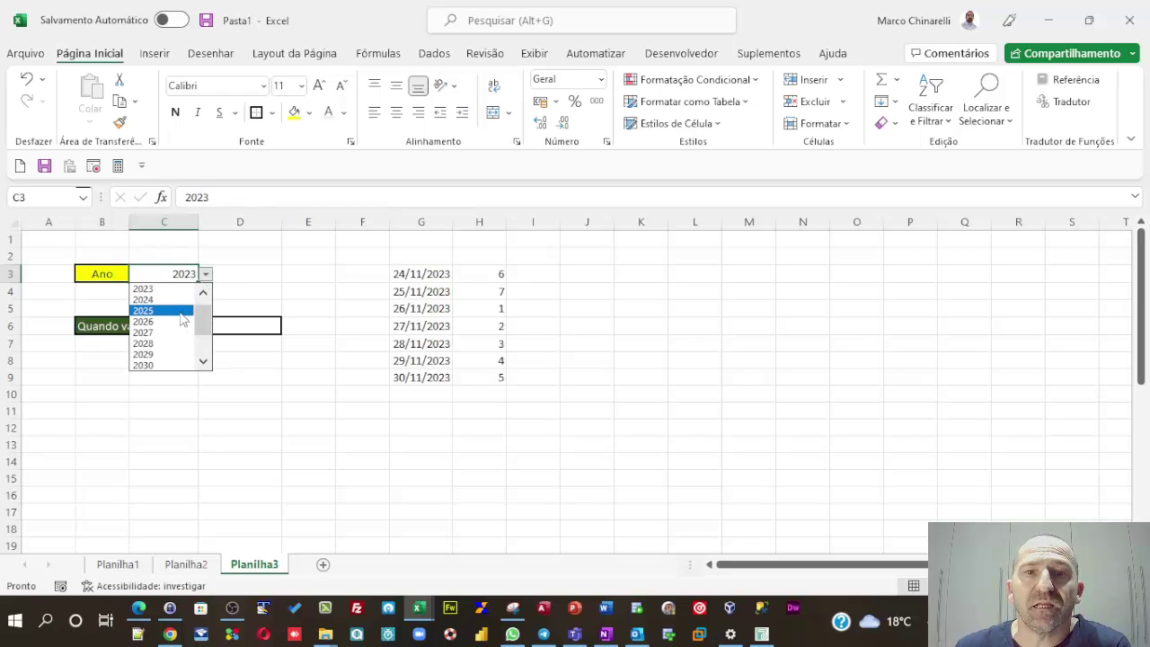
{"action": "left_click", "coordinate": [180, 311]}
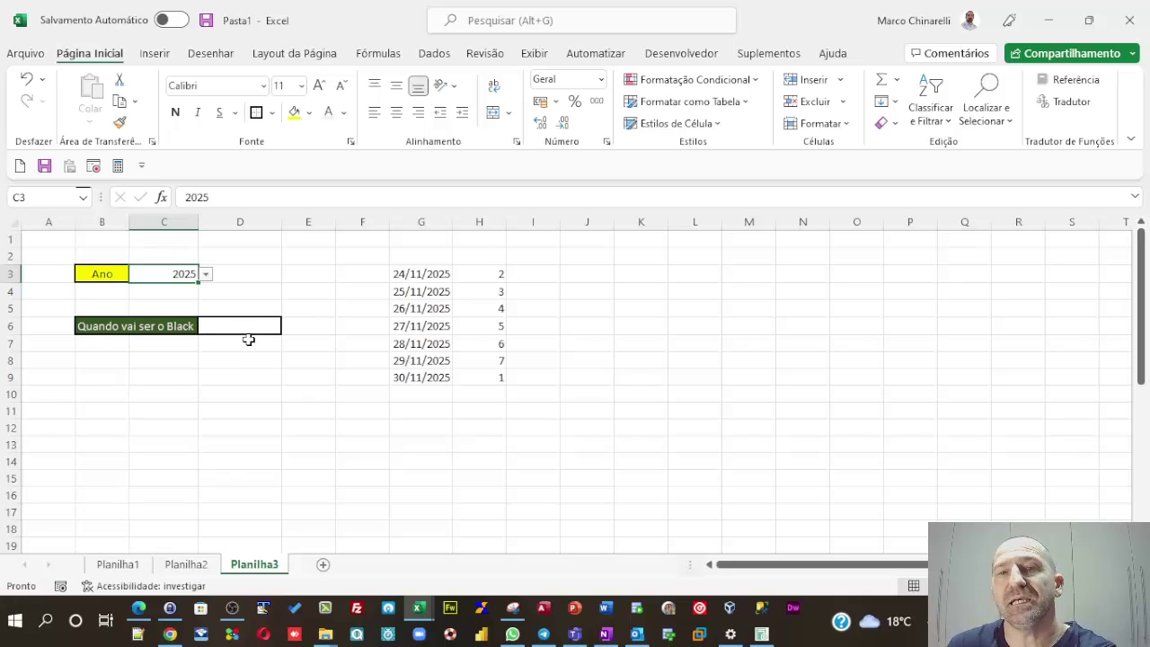
{"action": "left_click", "coordinate": [231, 327]}
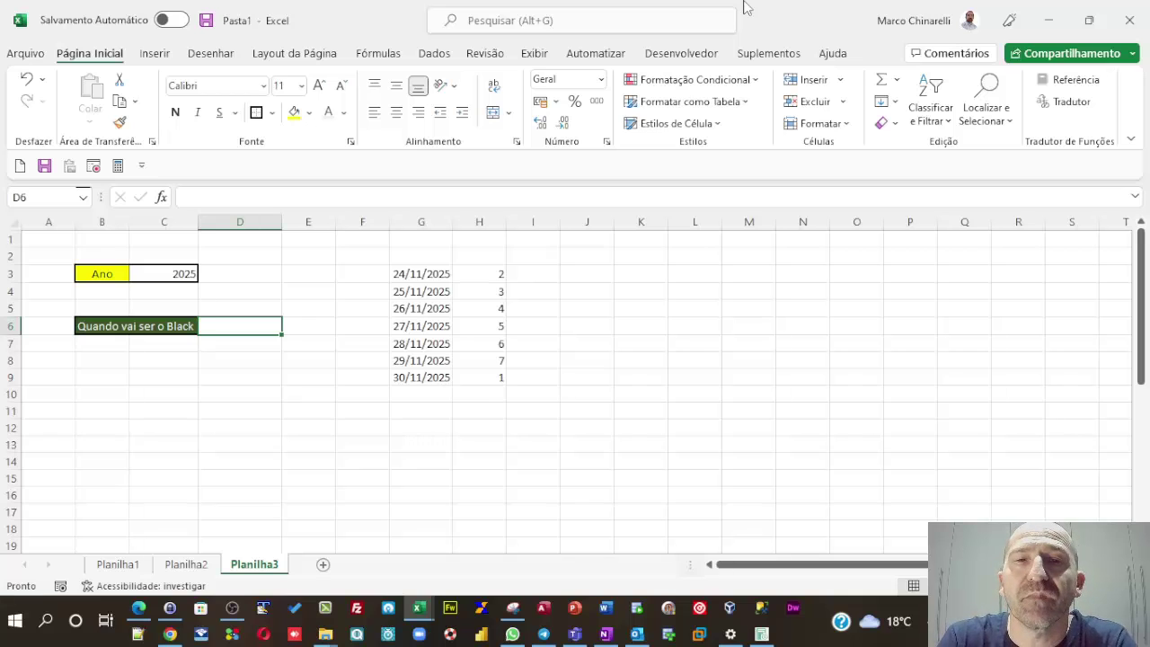
Start D6's formula with ÍNDICE over the date range G3:G9.
{"action": "type", "text": "="}
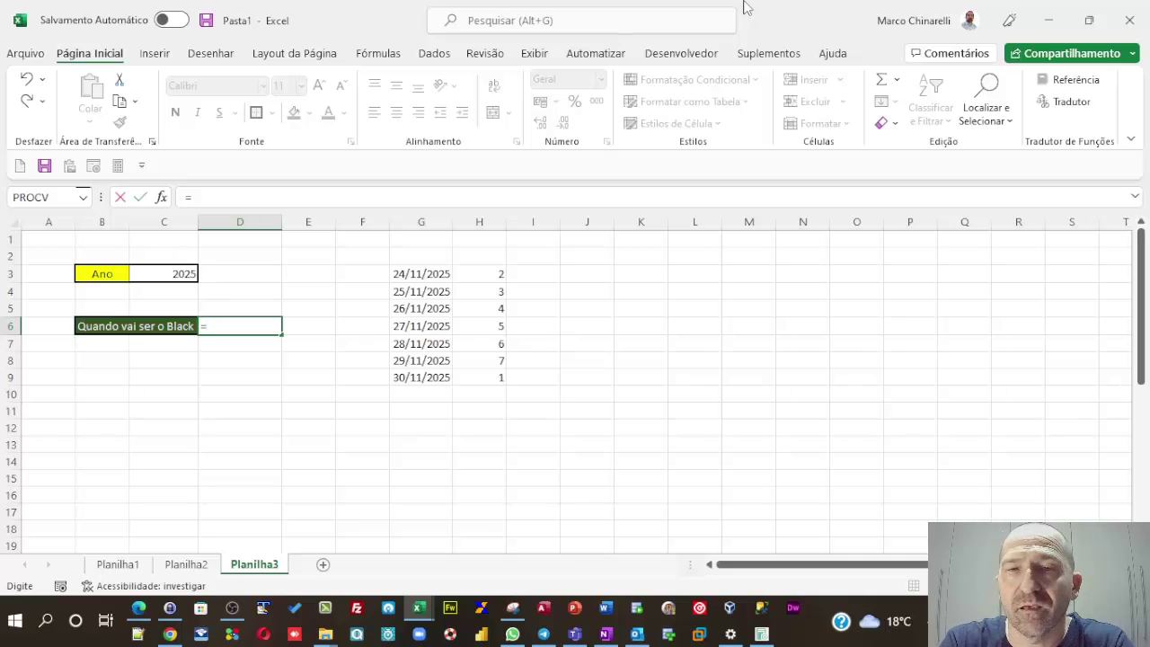
{"action": "type", "text": "i"}
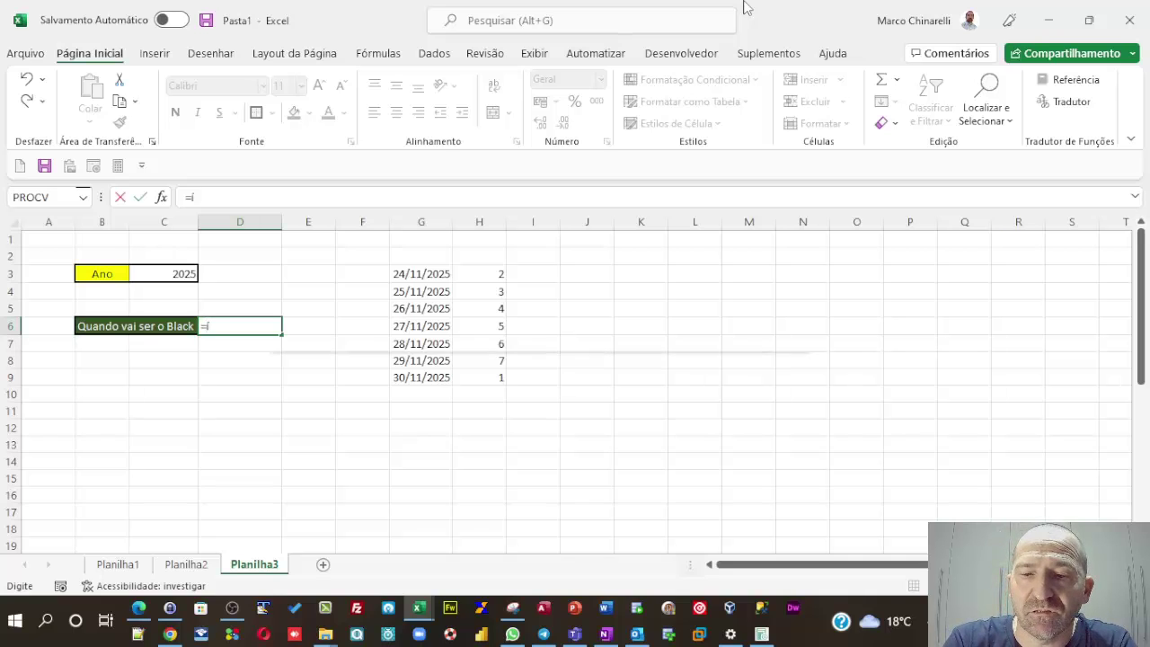
{"action": "type", "text": "n"}
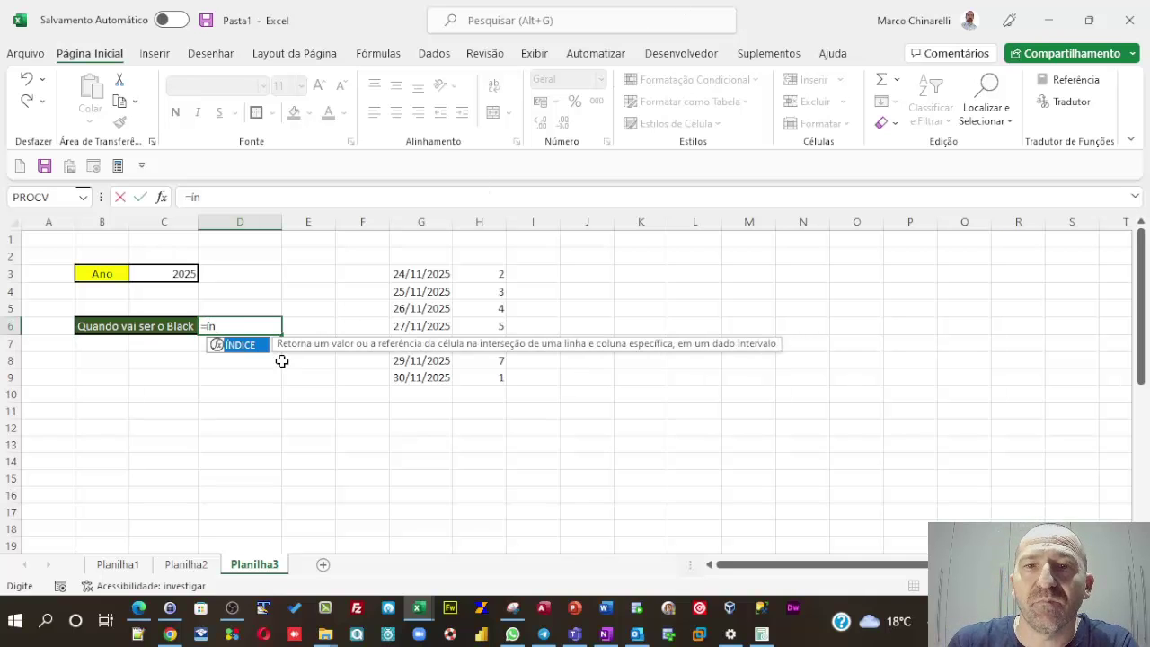
{"action": "double_click", "coordinate": [239, 345]}
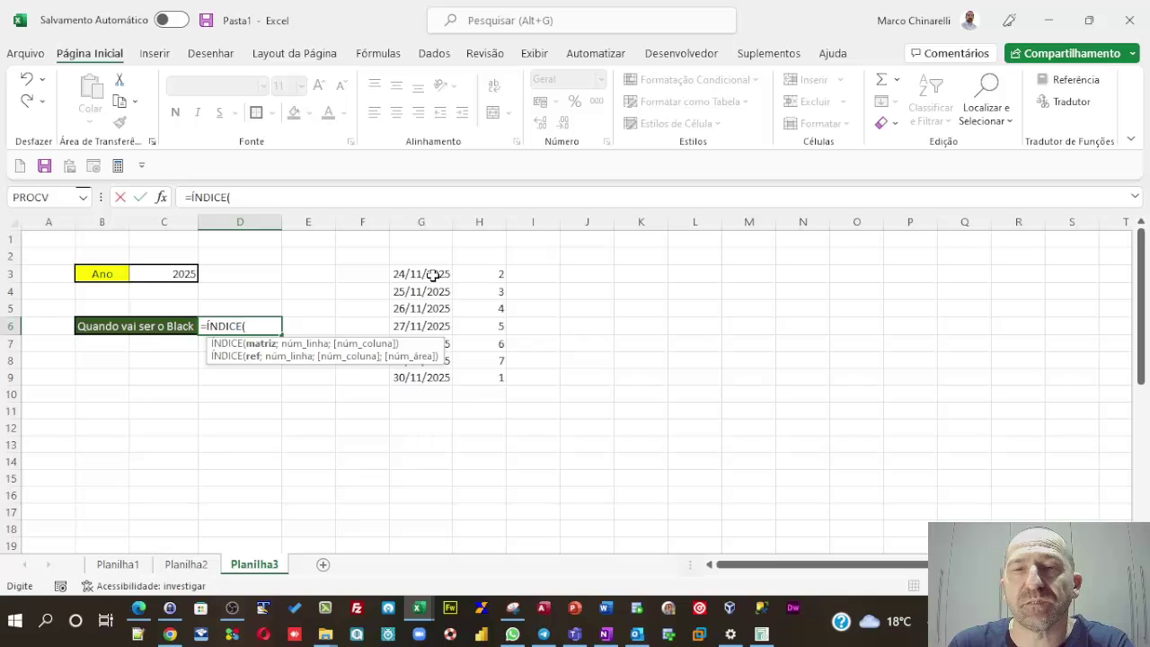
{"action": "left_click_drag", "start_coordinate": [433, 275], "coordinate": [426, 381]}
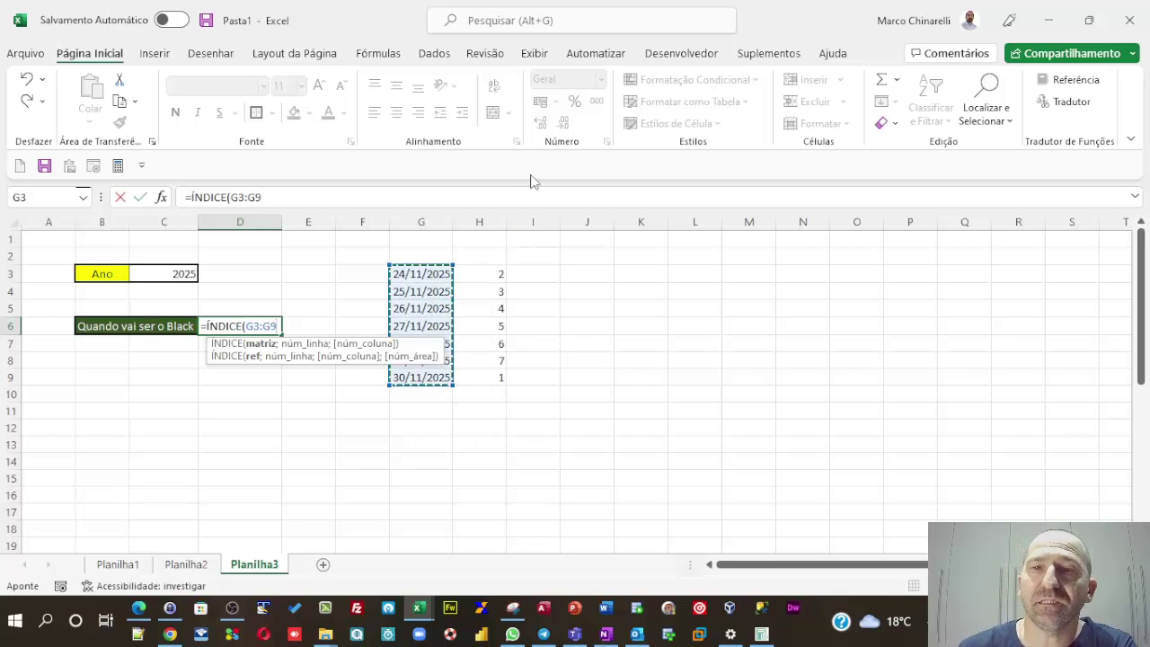
{"action": "type", "text": ";"}
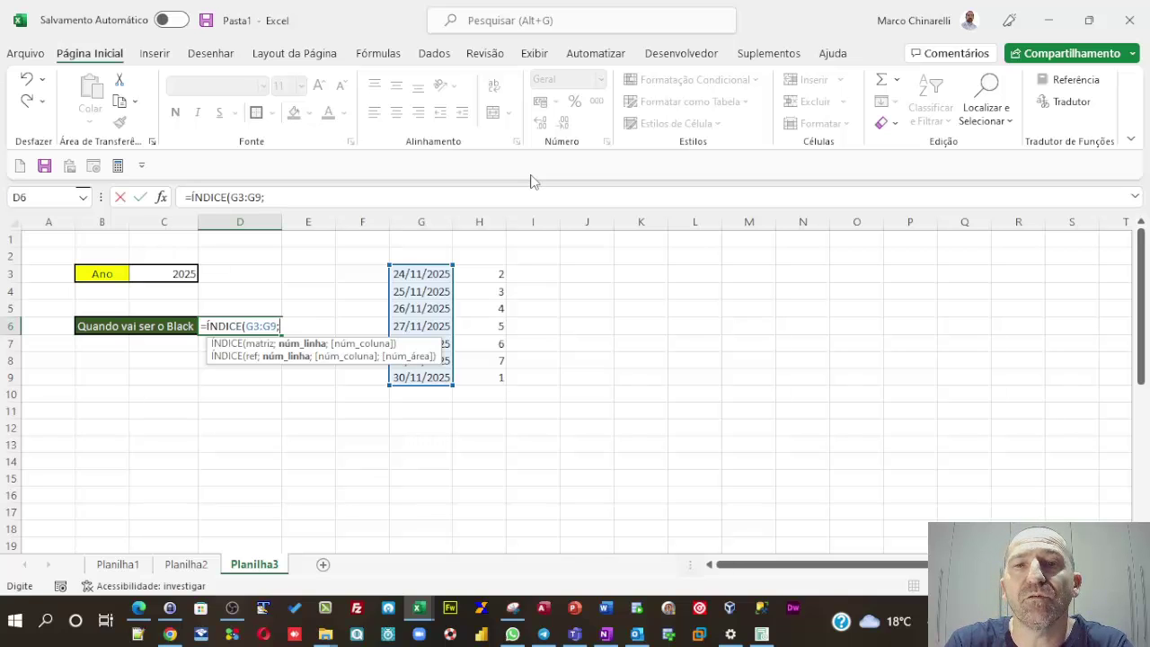
Complete it with CORRESP(6;H3:H9;0) and accept Excel's suggested formula correction.
{"action": "type", "text": "co"}
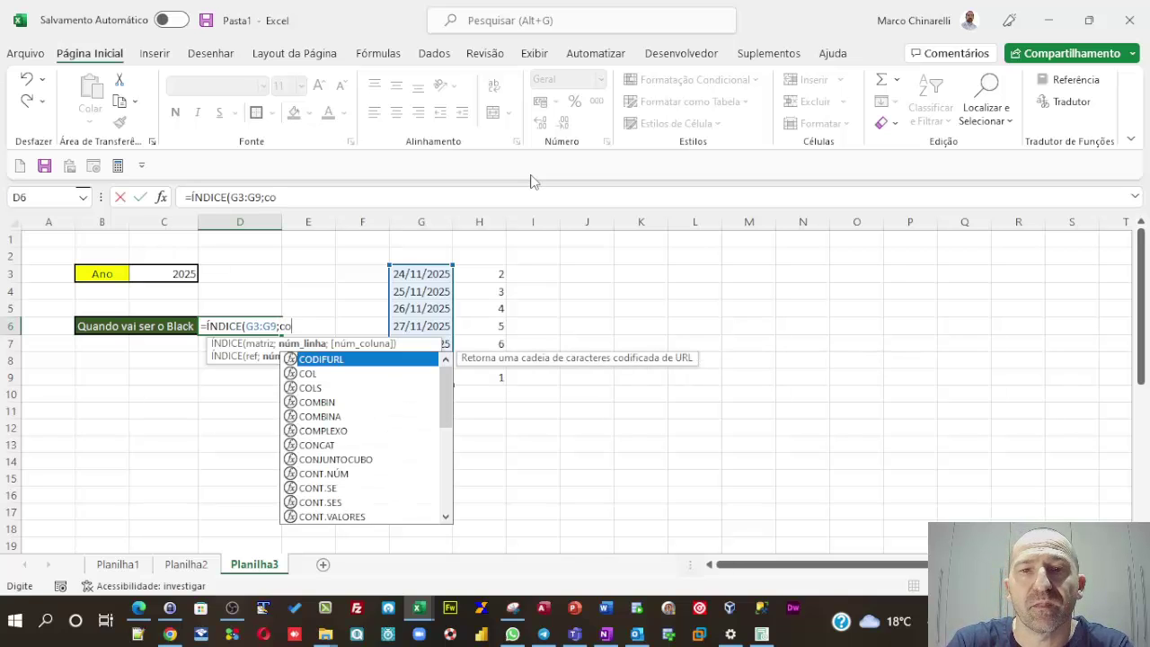
{"action": "type", "text": "r"}
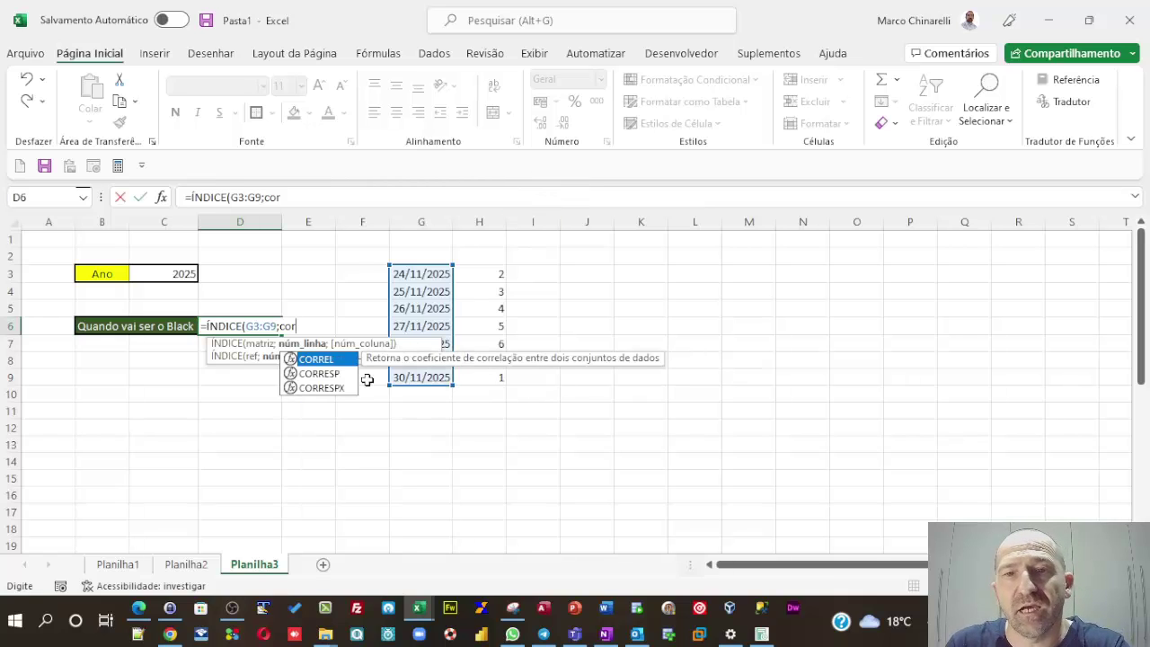
{"action": "double_click", "coordinate": [319, 374]}
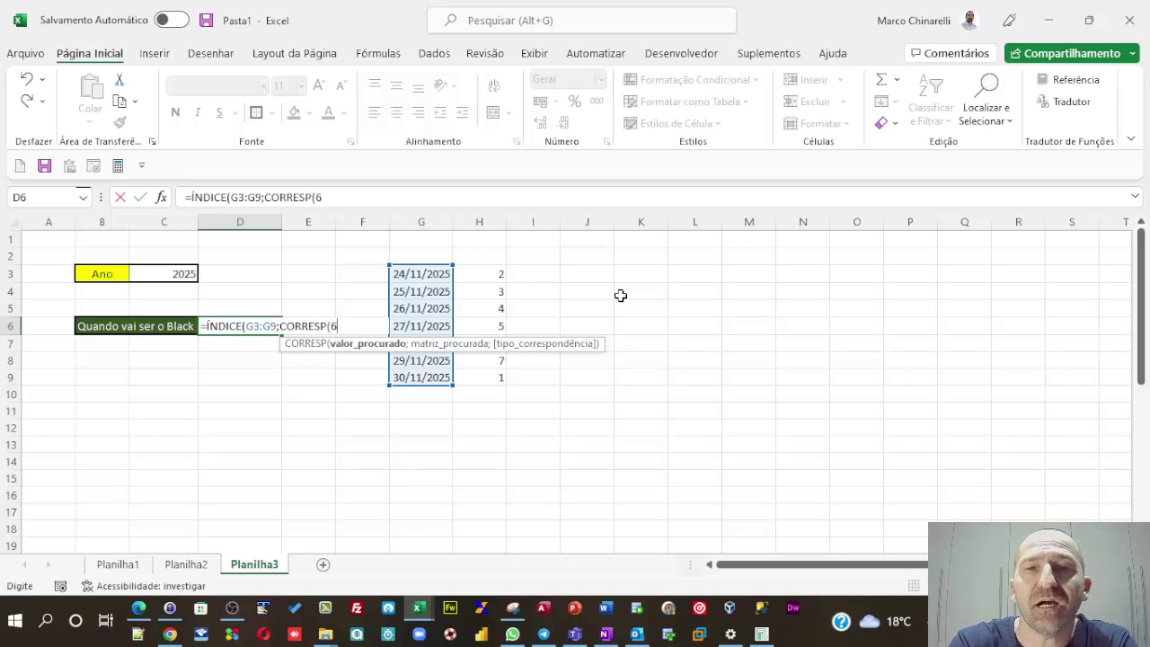
{"action": "type", "text": ";"}
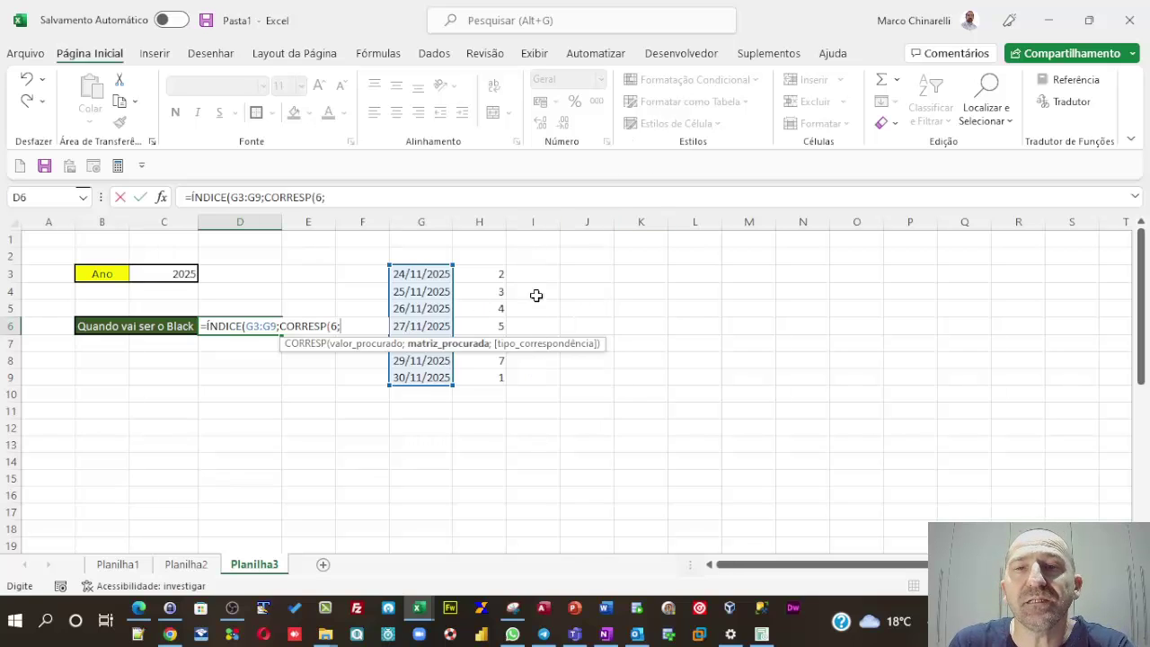
{"action": "left_click", "coordinate": [483, 281]}
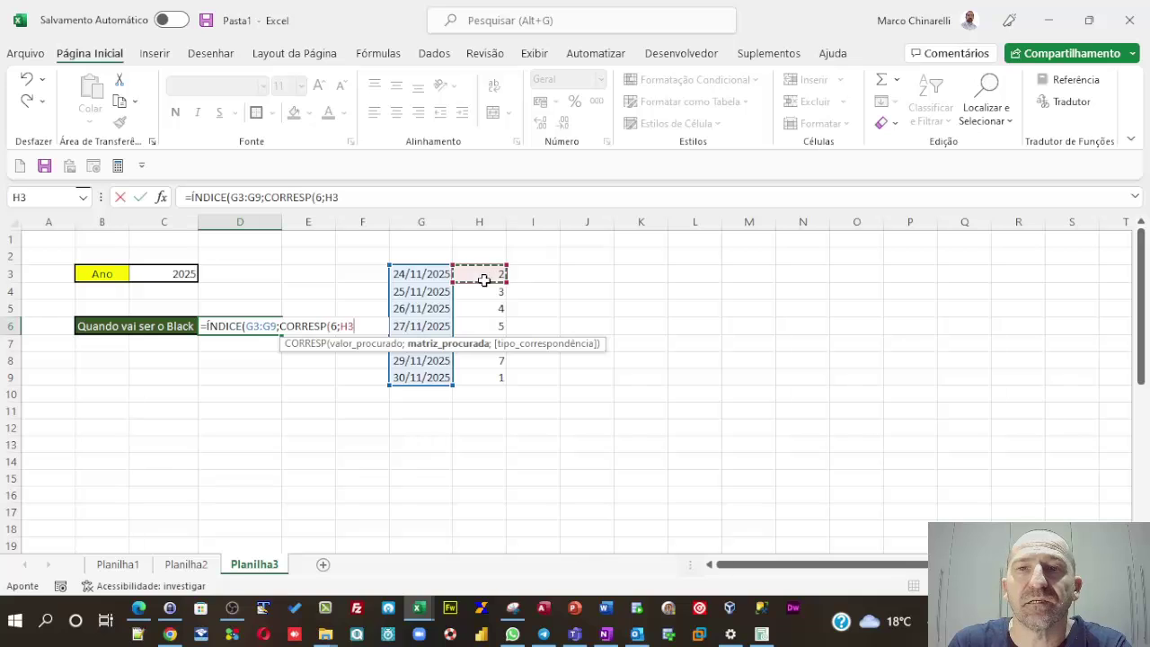
{"action": "left_click_drag", "start_coordinate": [484, 280], "coordinate": [471, 373]}
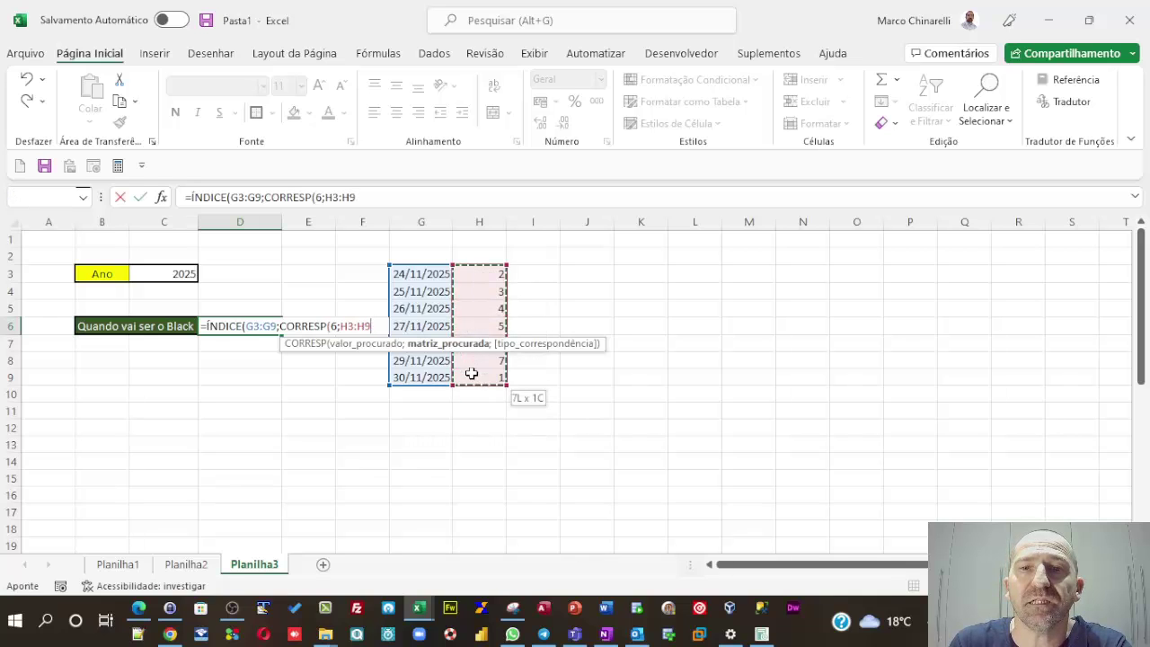
{"action": "type", "text": ";0"}
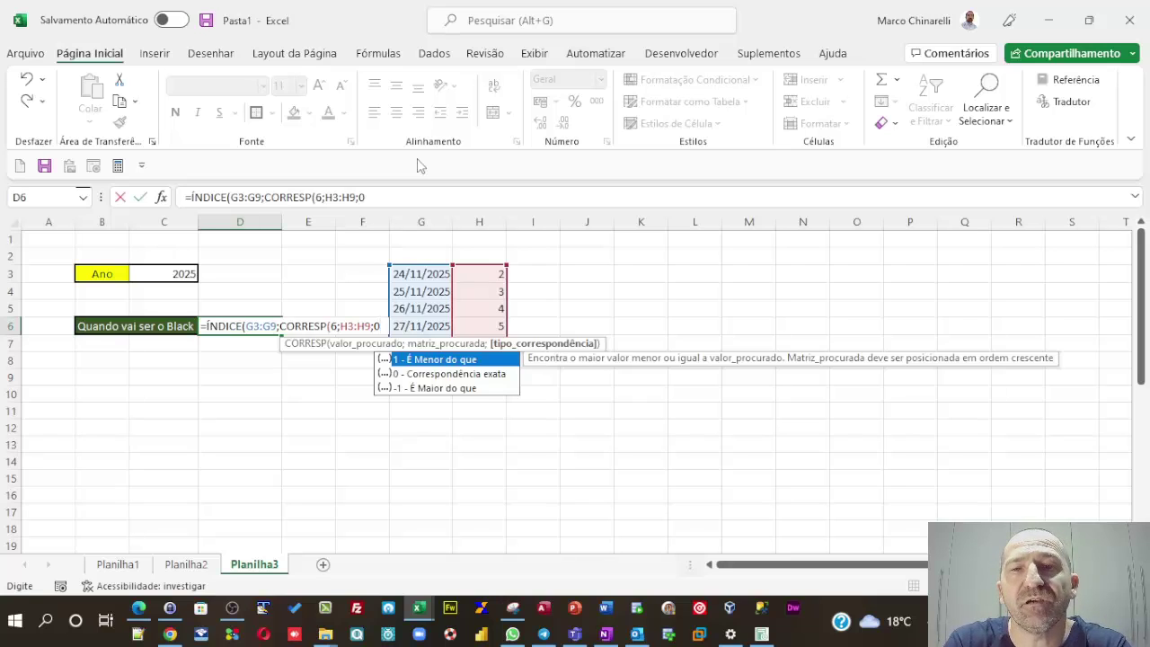
{"action": "type", "text": ")"}
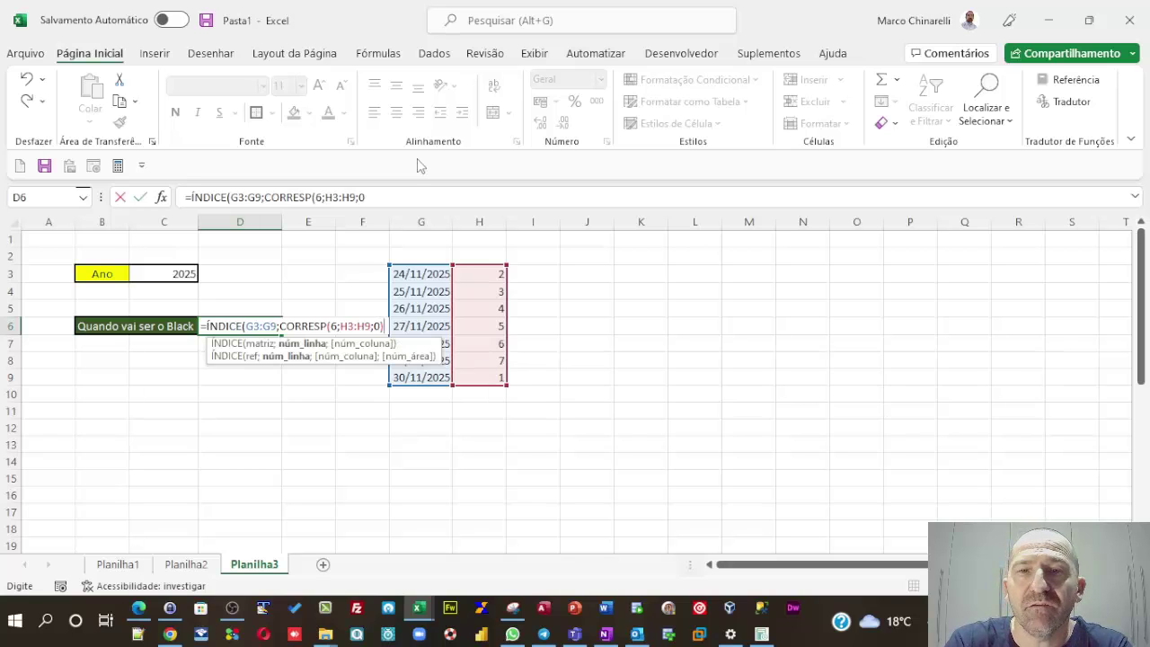
{"action": "key", "text": "Return"}
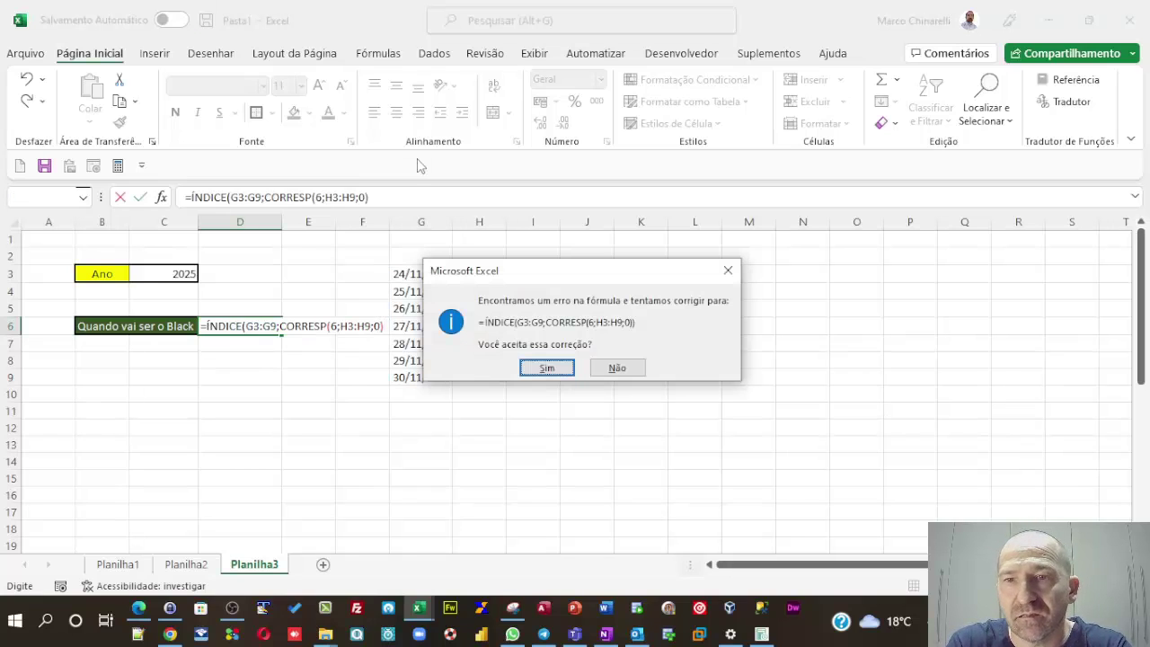
{"action": "key", "text": "Return"}
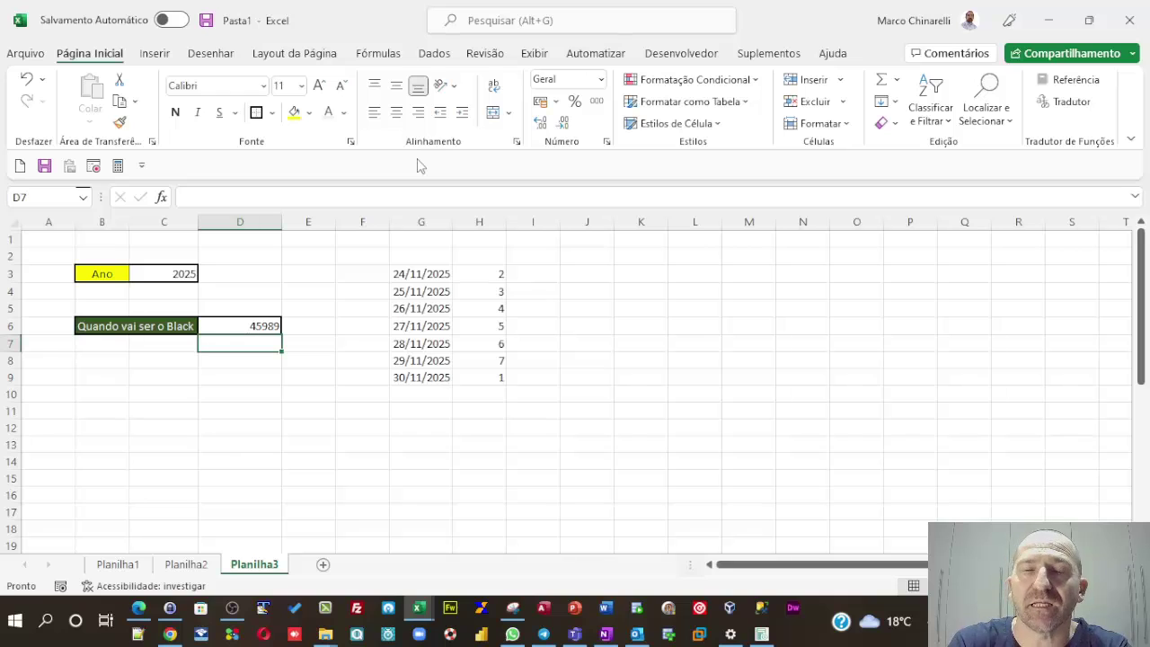
Format D6 as Data Abreviada so Black Friday shows as a short date.
{"action": "left_click", "coordinate": [261, 327]}
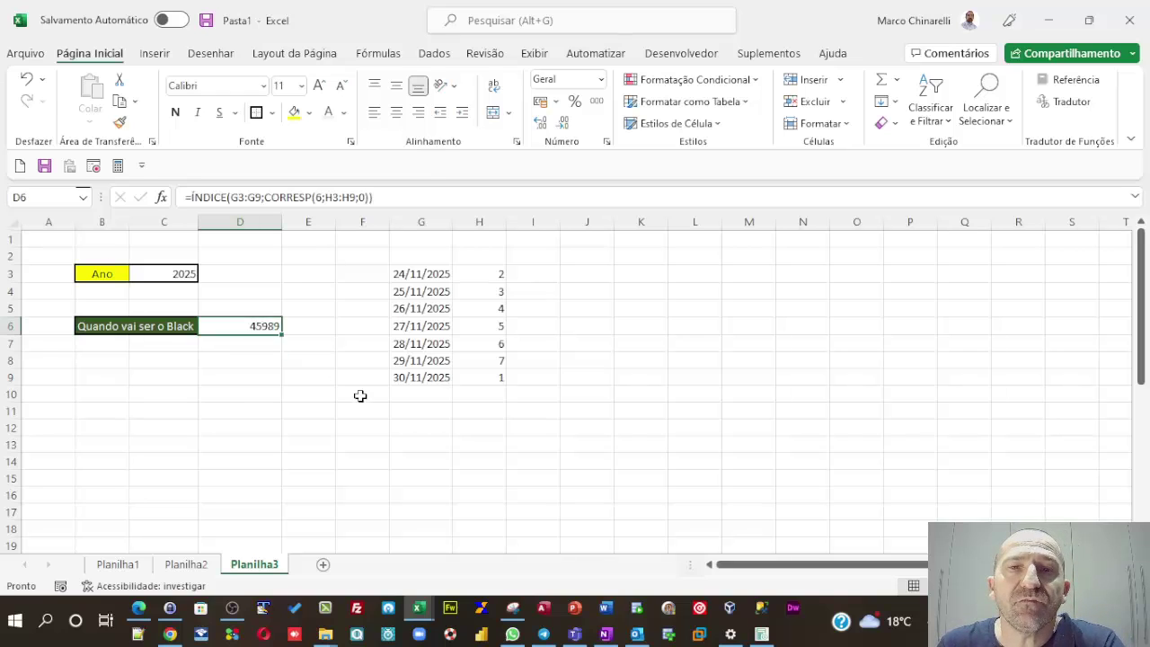
{"action": "left_click", "coordinate": [601, 84]}
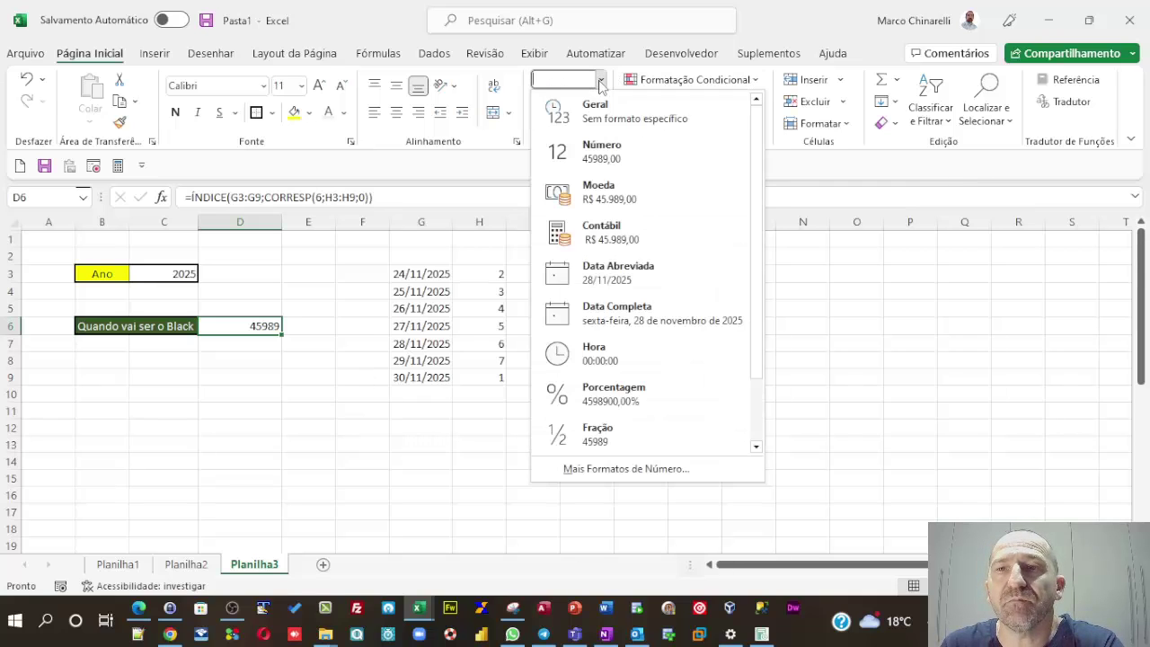
{"action": "left_click", "coordinate": [595, 276]}
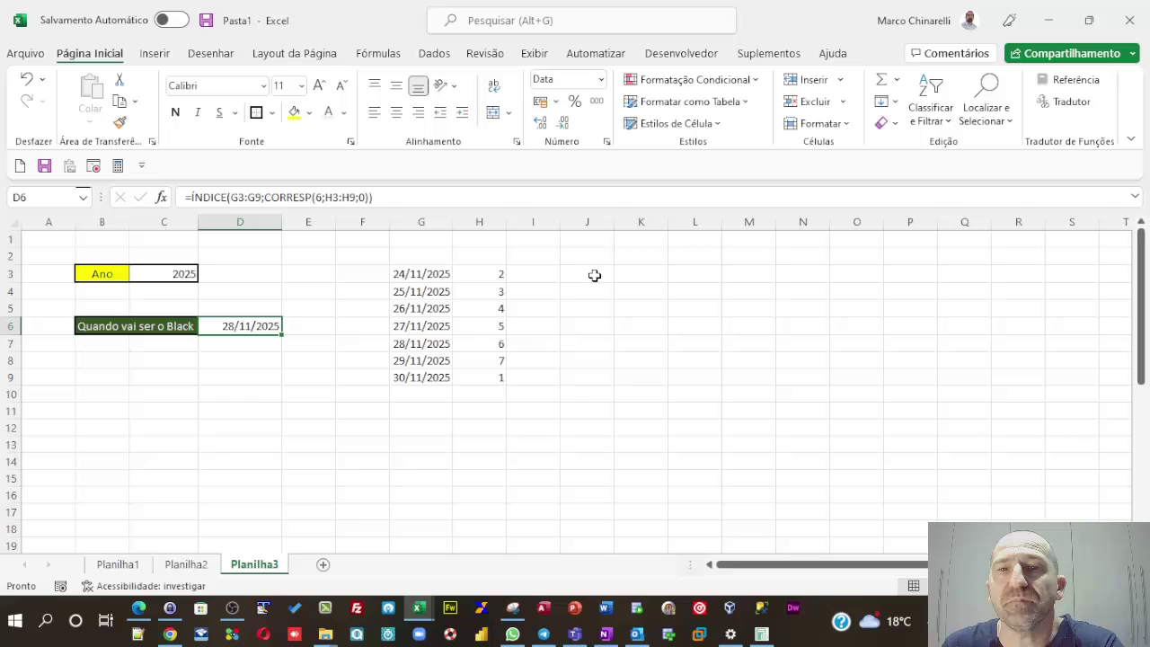
{"action": "left_click", "coordinate": [255, 390]}
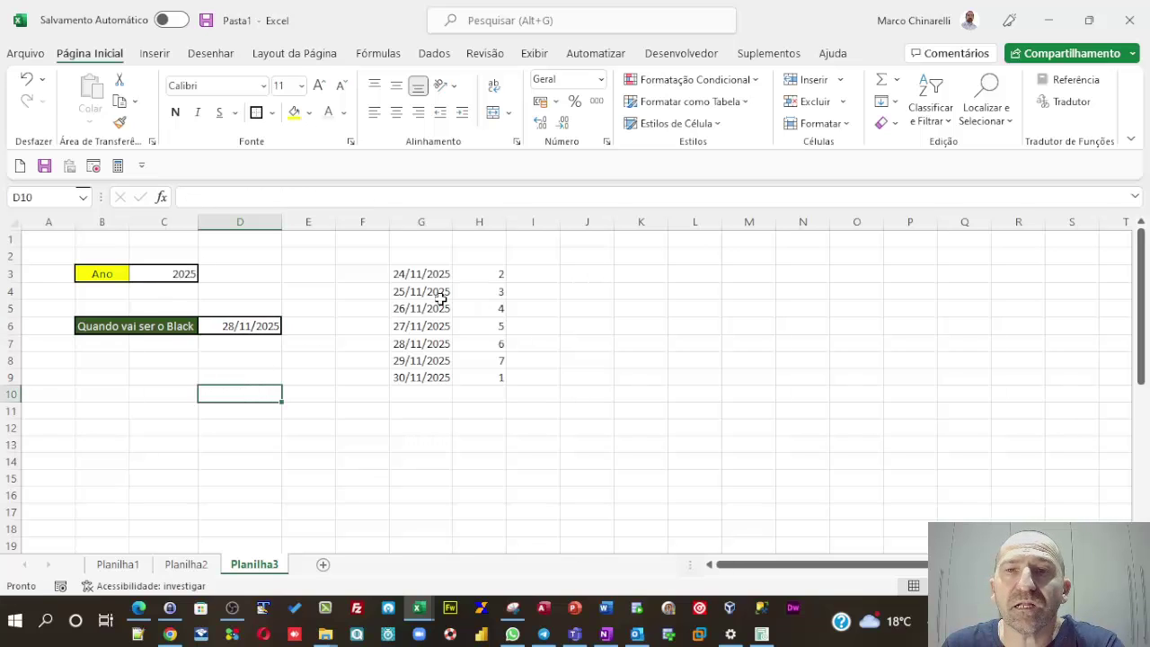
Set the year to 2027, noting Friday 26/11/2027, then to 2034.
{"action": "left_click", "coordinate": [161, 274]}
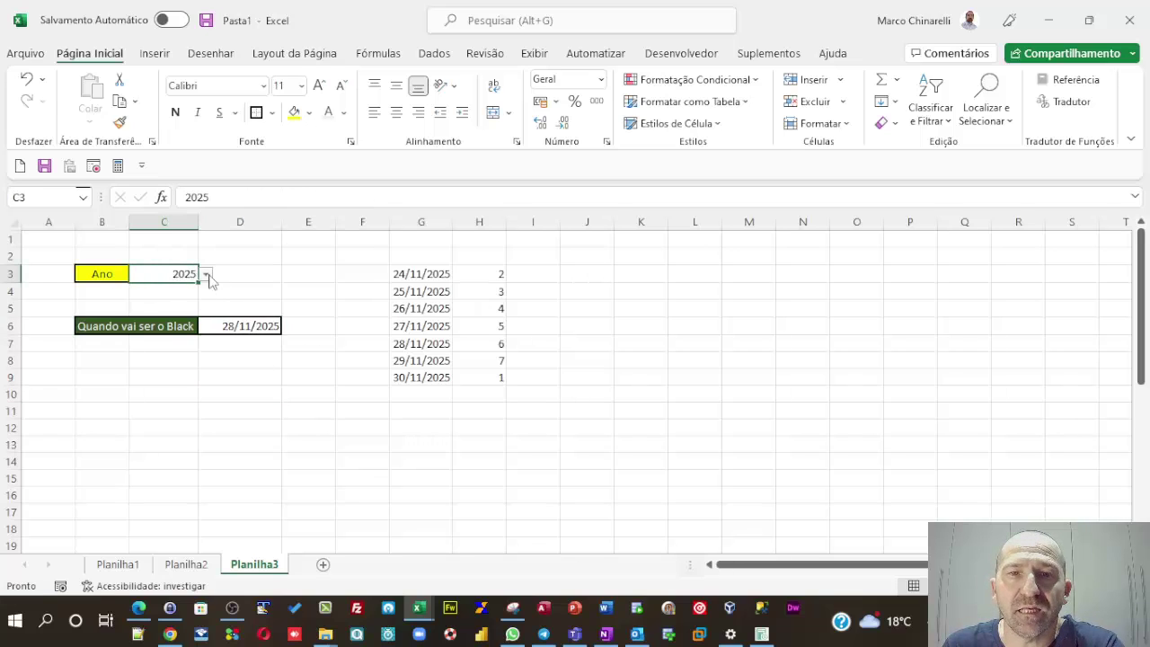
{"action": "left_click", "coordinate": [206, 274]}
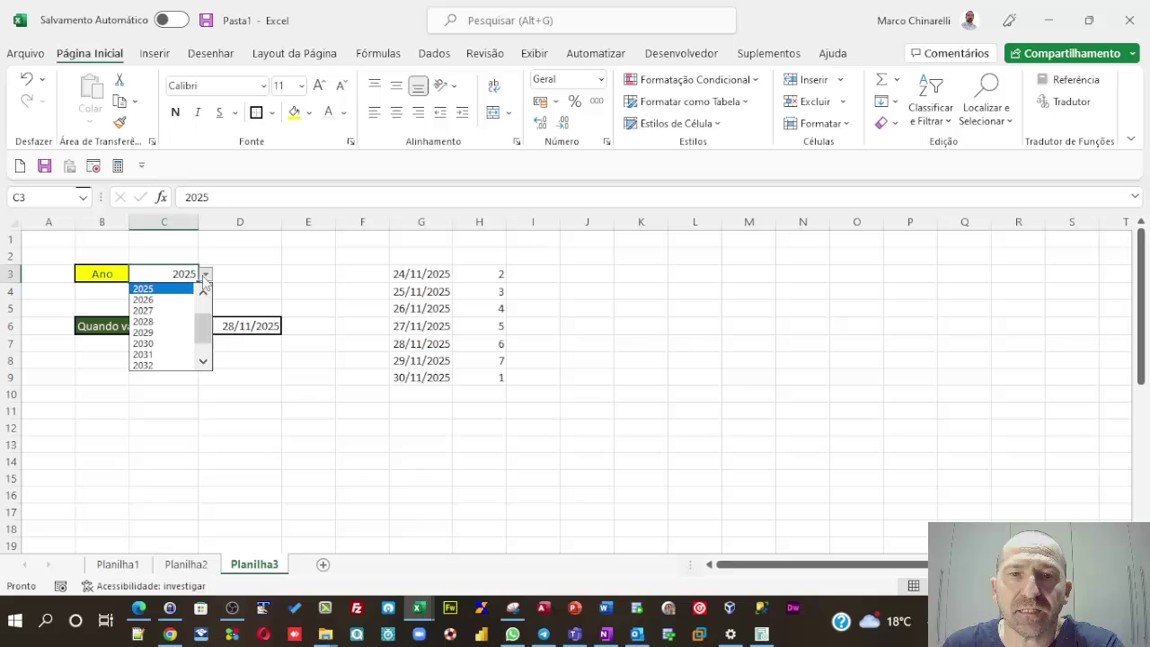
{"action": "left_click", "coordinate": [161, 310]}
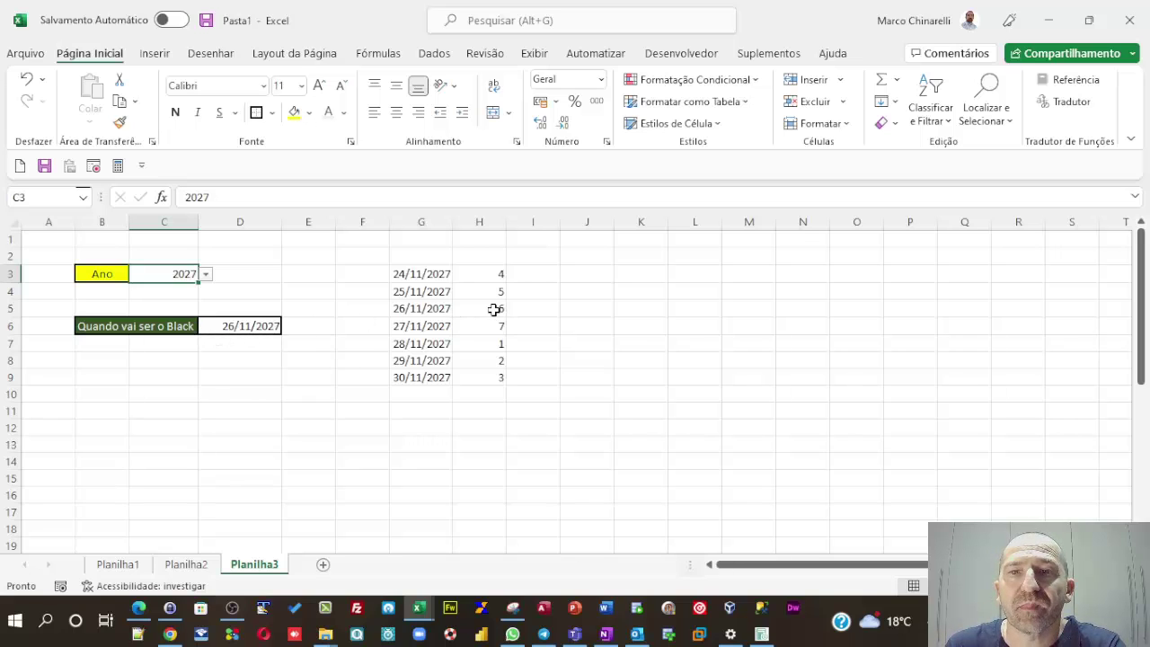
{"action": "left_click_drag", "start_coordinate": [494, 310], "coordinate": [409, 310]}
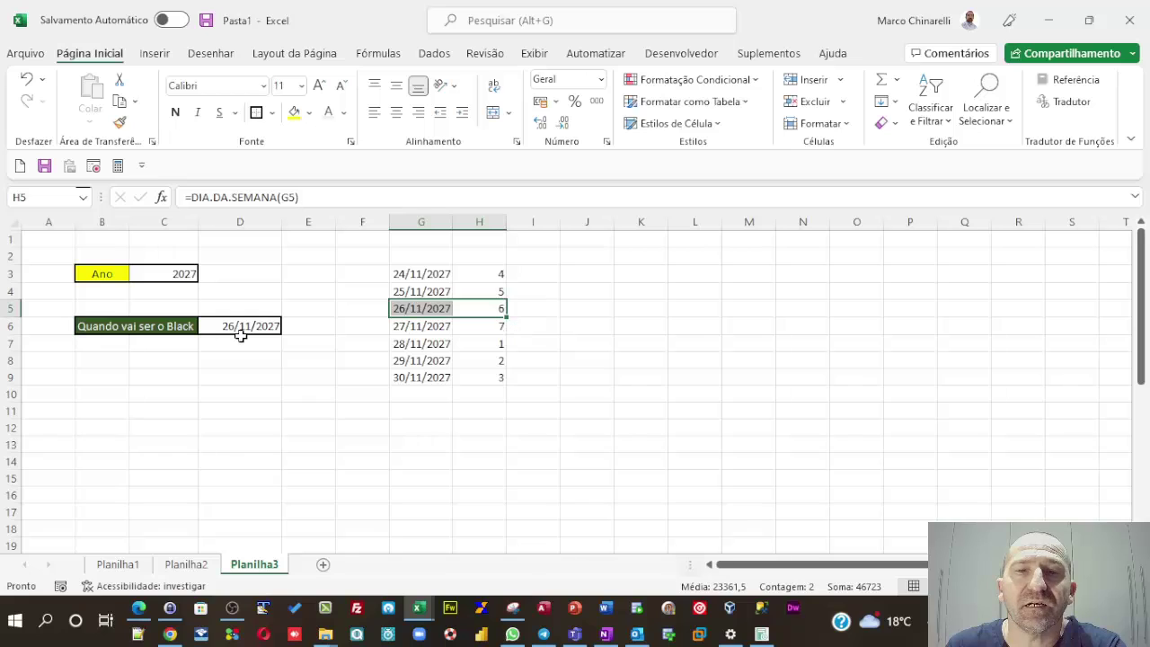
{"action": "left_click", "coordinate": [191, 276]}
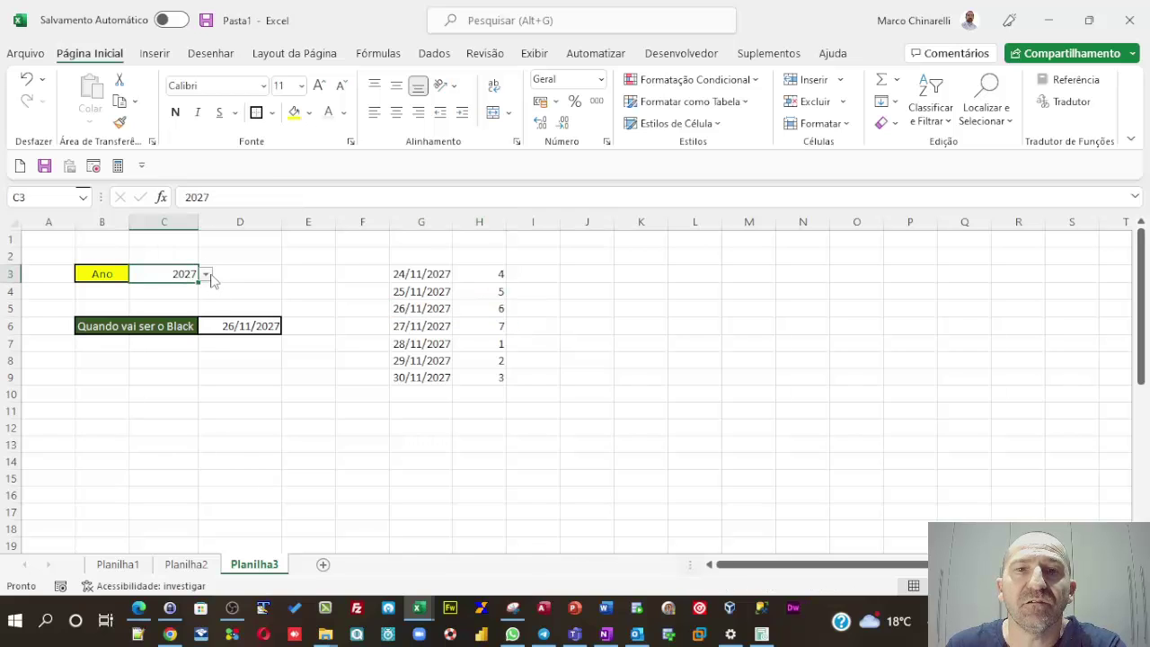
{"action": "left_click", "coordinate": [207, 274]}
{"action": "left_click", "coordinate": [159, 365]}
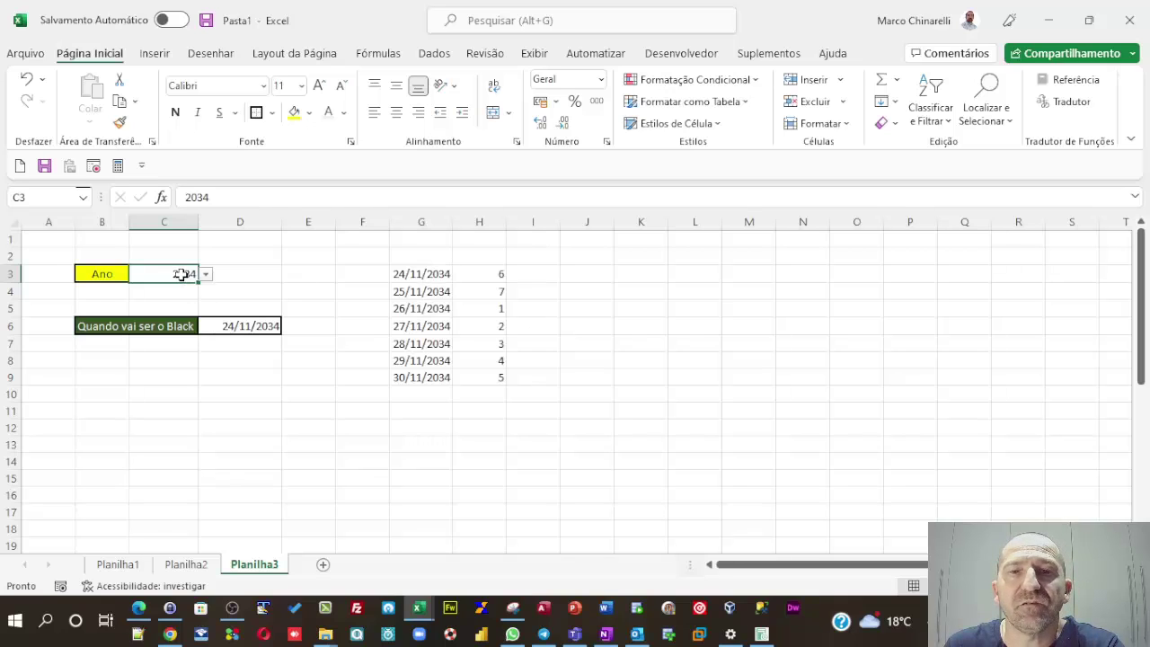
Extend the column A year list from 2034 down to 2043 with the fill handle.
{"action": "scroll", "coordinate": [84, 444], "scroll_direction": "down", "scroll_amount": 5}
{"action": "scroll", "coordinate": [79, 444], "scroll_direction": "down", "scroll_amount": 6}
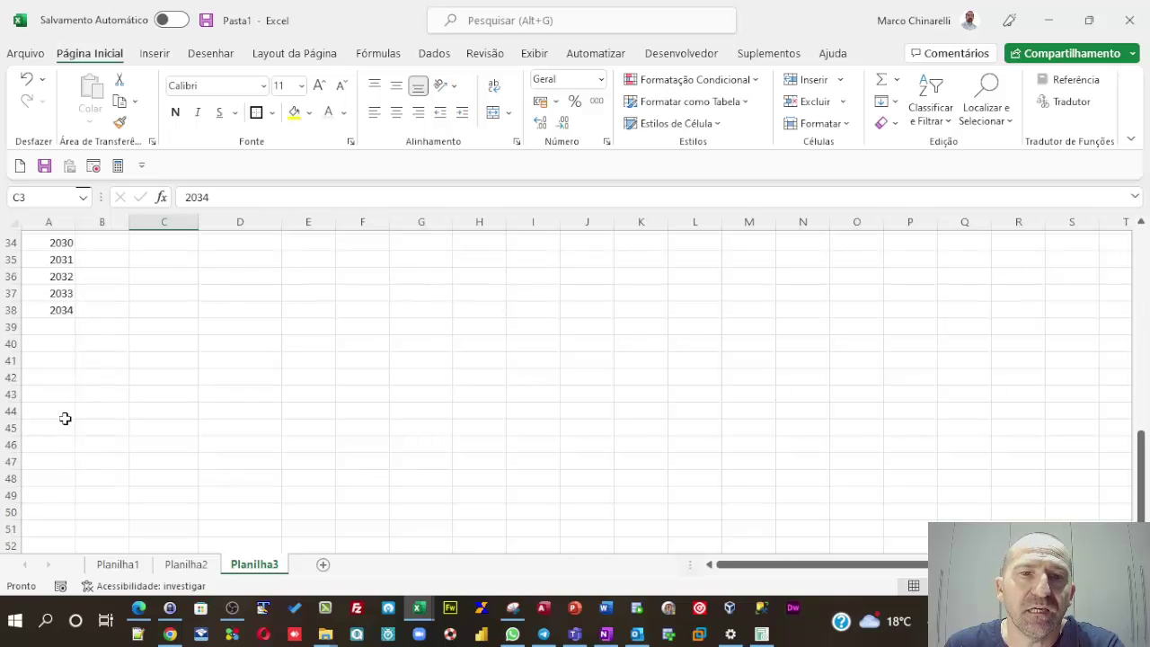
{"action": "scroll", "coordinate": [63, 359], "scroll_direction": "up", "scroll_amount": 3}
{"action": "scroll", "coordinate": [67, 359], "scroll_direction": "down", "scroll_amount": 2}
{"action": "left_click", "coordinate": [68, 359]}
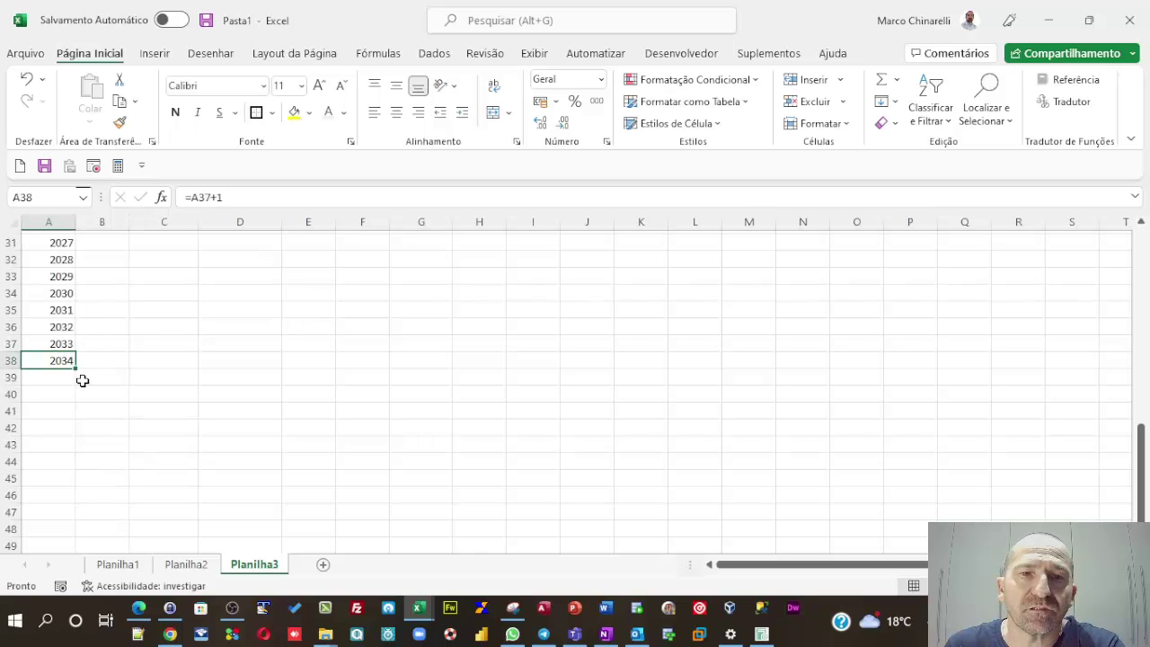
{"action": "left_click_drag", "start_coordinate": [79, 369], "coordinate": [63, 521]}
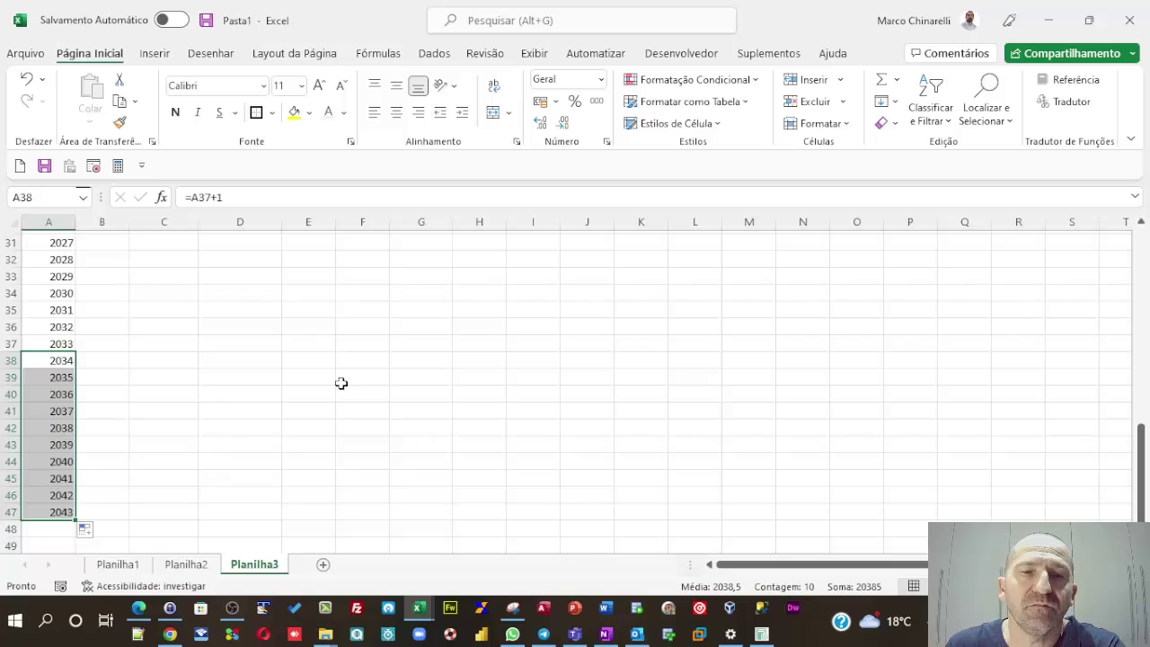
{"action": "scroll", "coordinate": [267, 373], "scroll_direction": "up", "scroll_amount": 7}
{"action": "scroll", "coordinate": [278, 372], "scroll_direction": "up", "scroll_amount": 3}
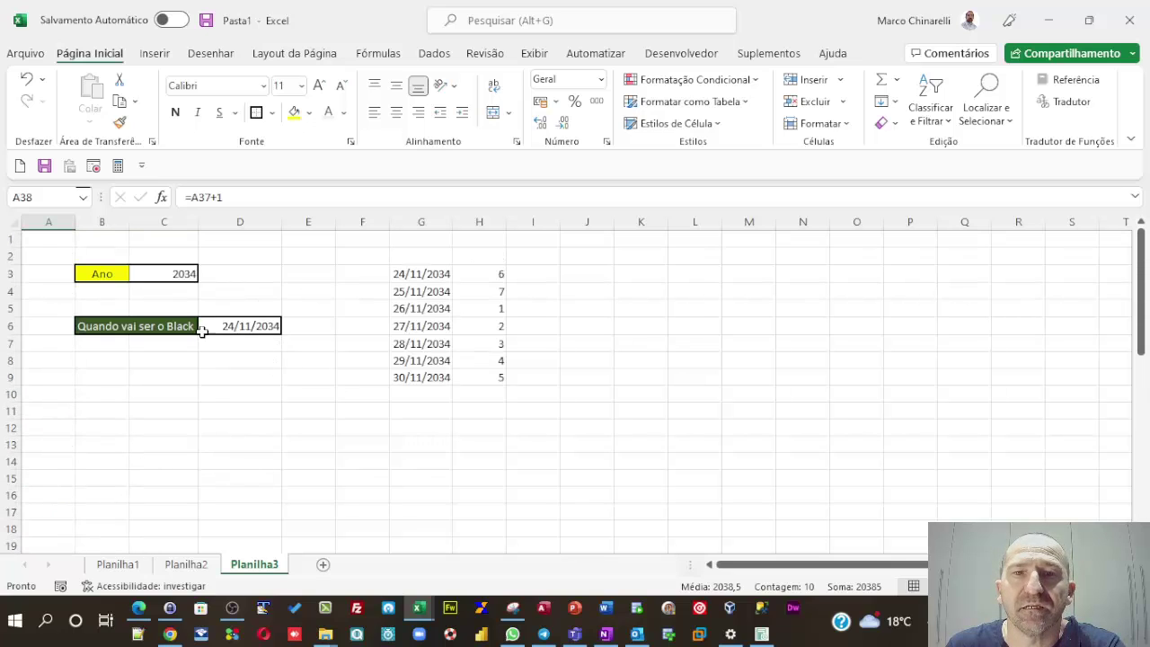
Change C3's data validation source to =$A$26:$A$47.
{"action": "left_click", "coordinate": [152, 274]}
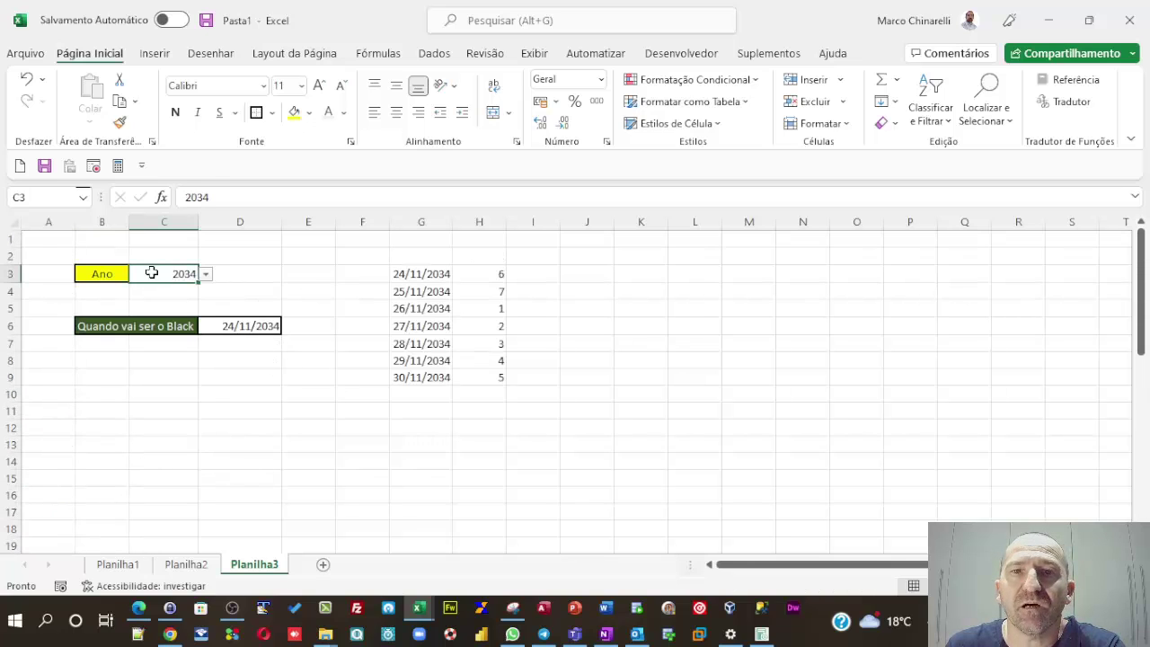
{"action": "left_click", "coordinate": [427, 56]}
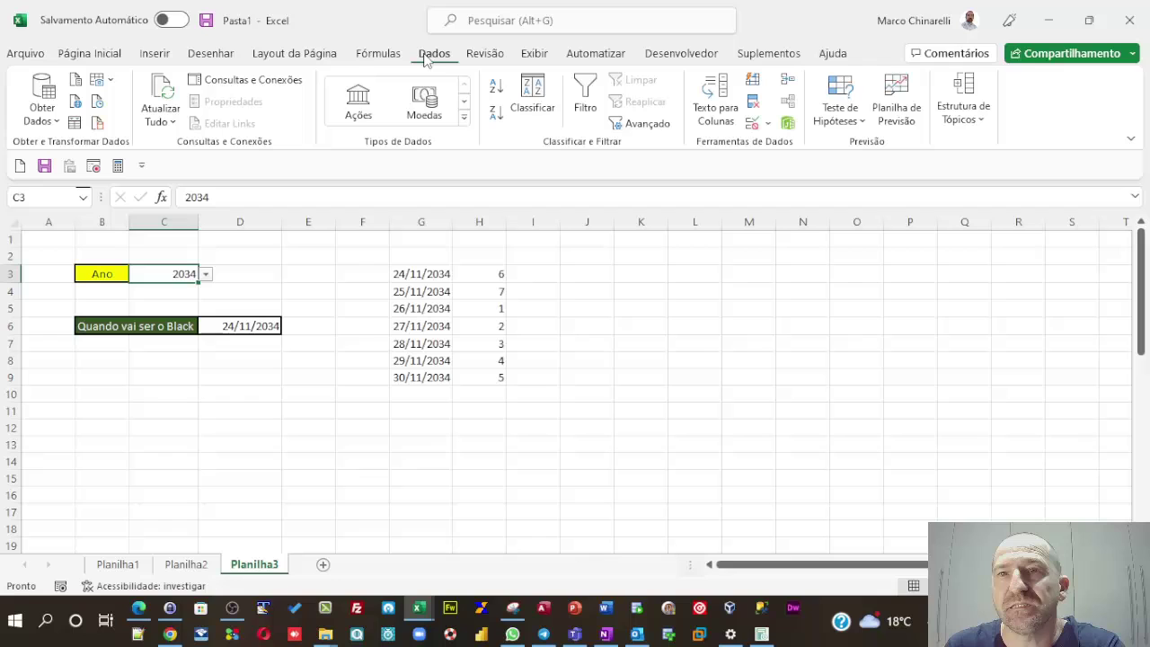
{"action": "left_click", "coordinate": [753, 123]}
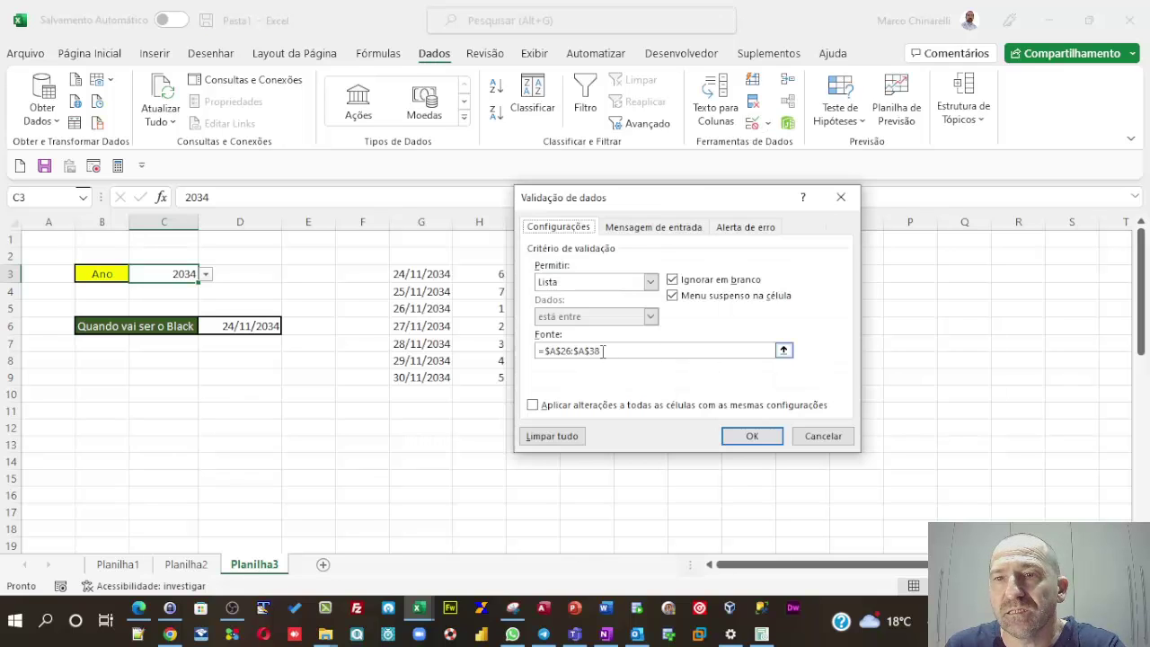
{"action": "left_click", "coordinate": [593, 350]}
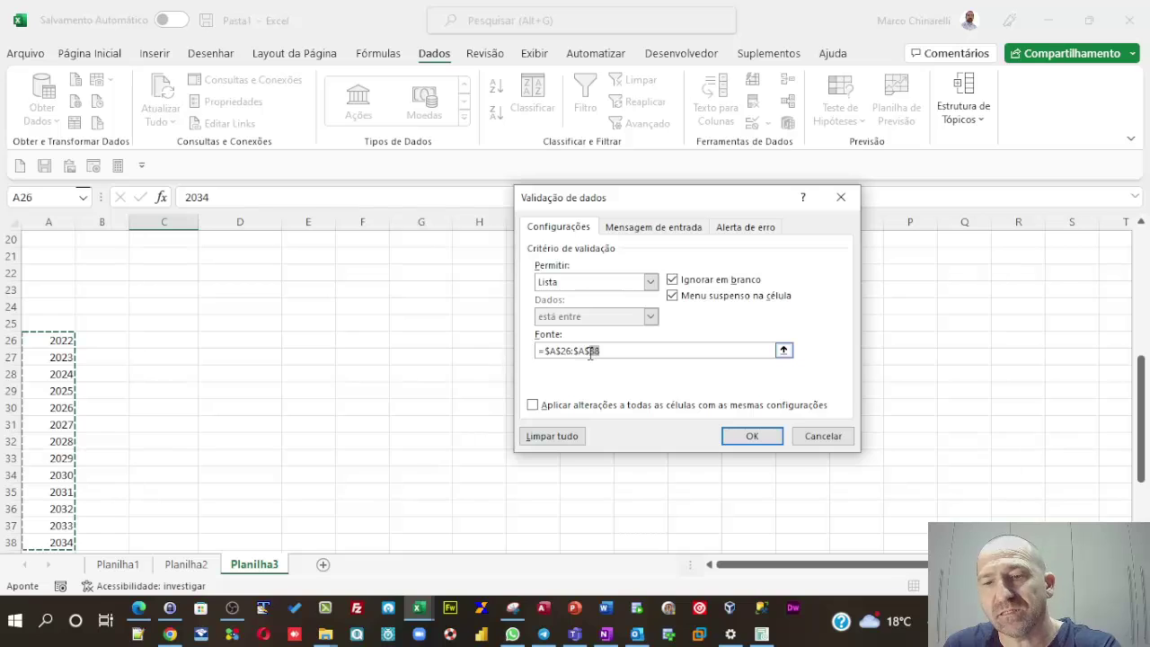
{"action": "key", "text": "BackSpace"}
{"action": "key", "text": "BackSpace"}
{"action": "type", "text": "47"}
{"action": "left_click", "coordinate": [751, 436]}
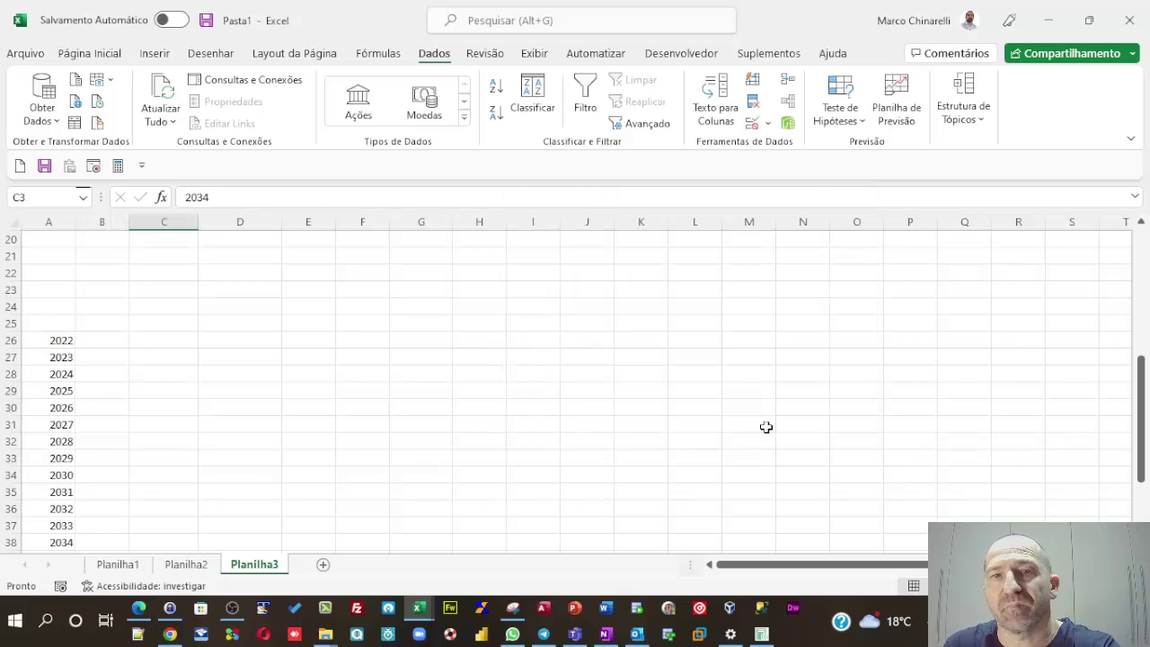
{"action": "scroll", "coordinate": [199, 319], "scroll_direction": "up", "scroll_amount": 6}
Set the year to 2041, then 2042, and highlight ÍNDICE in D6's formula.
{"action": "left_click", "coordinate": [206, 274]}
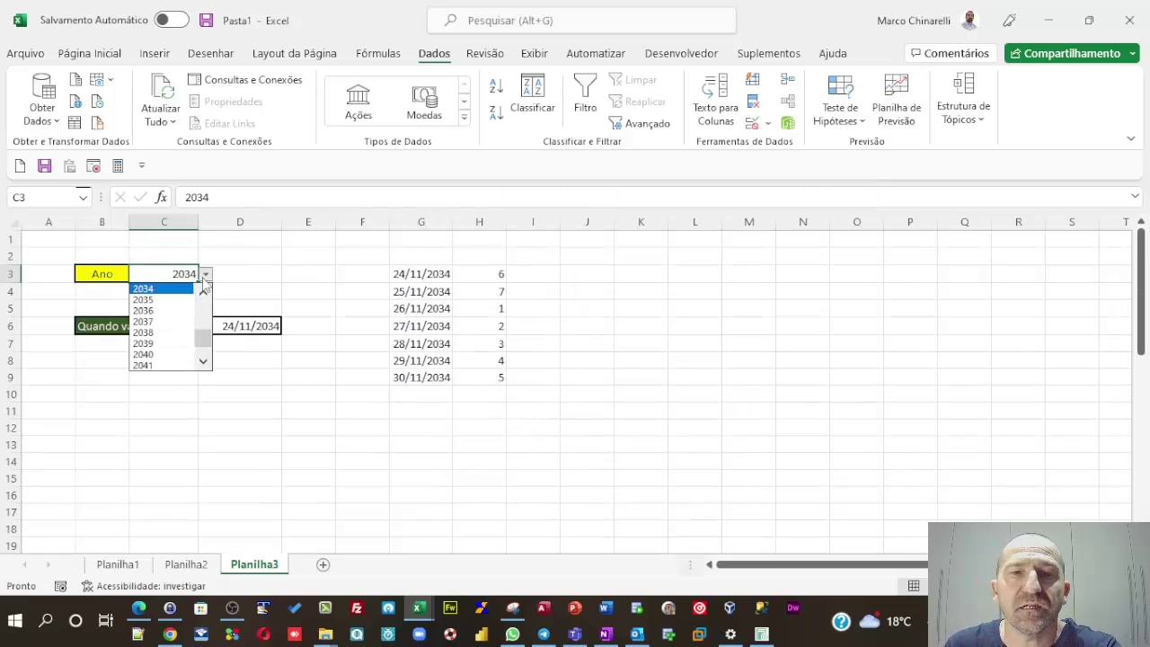
{"action": "left_click", "coordinate": [170, 366]}
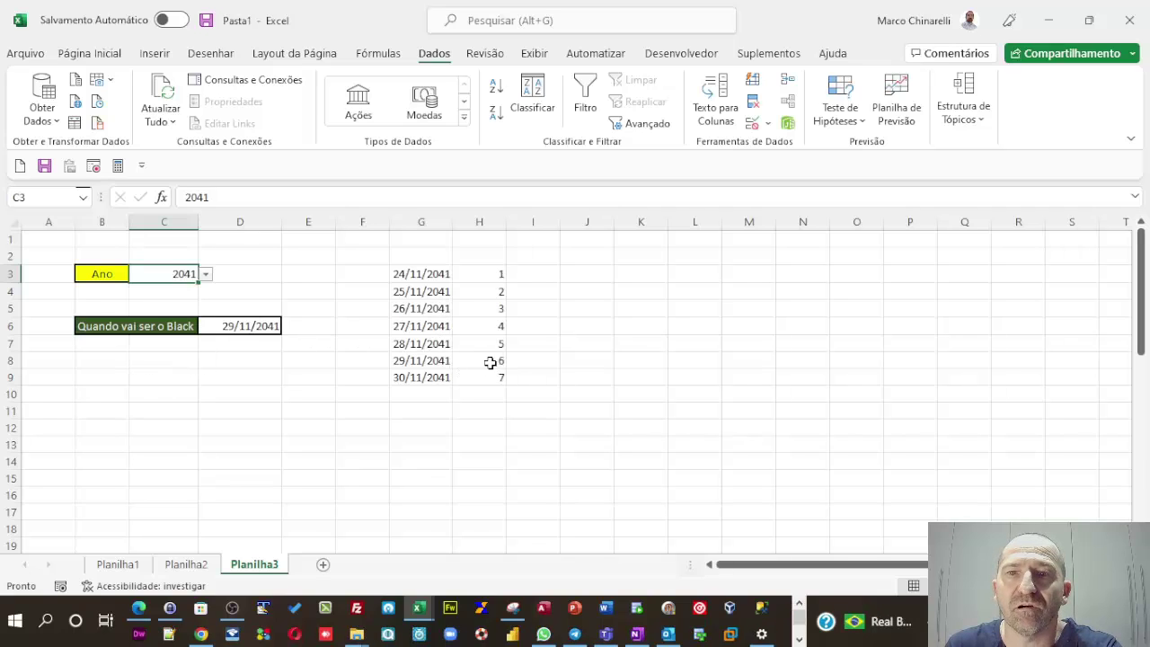
{"action": "left_click", "coordinate": [205, 274]}
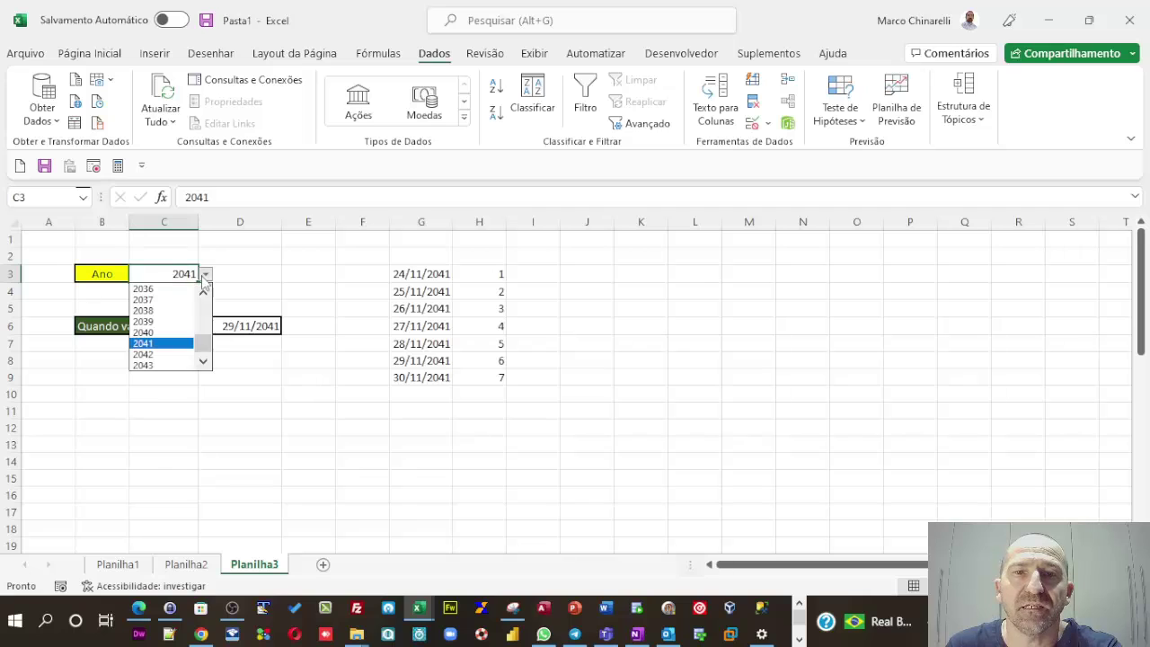
{"action": "left_click", "coordinate": [151, 354]}
{"action": "left_click", "coordinate": [283, 287]}
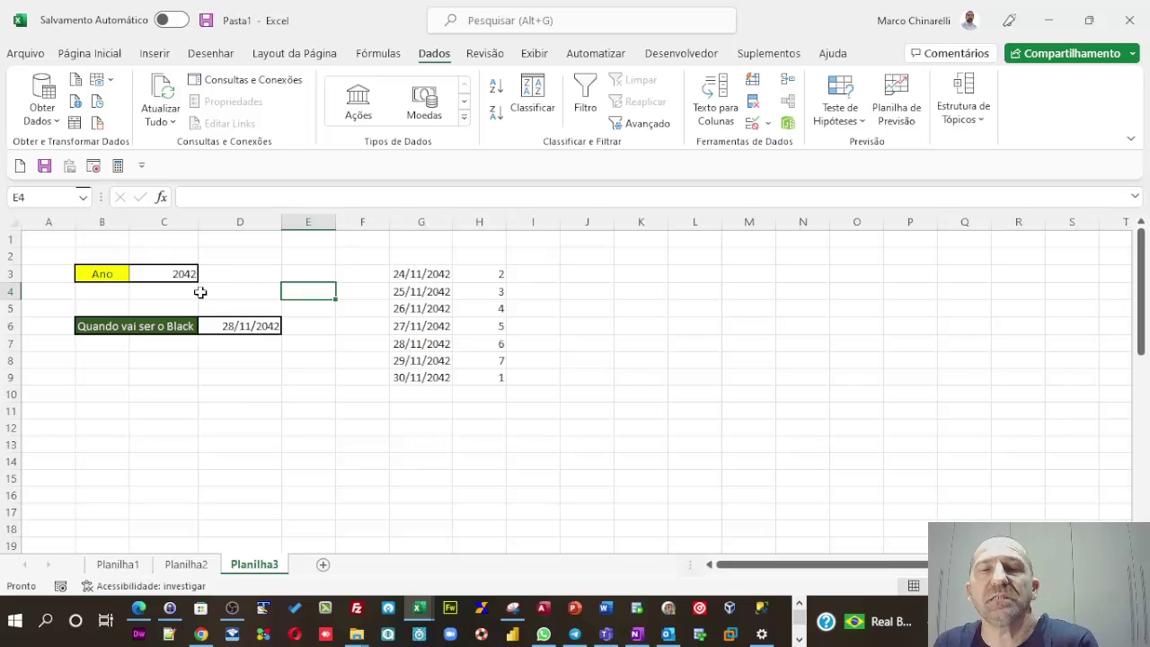
{"action": "left_click", "coordinate": [227, 328]}
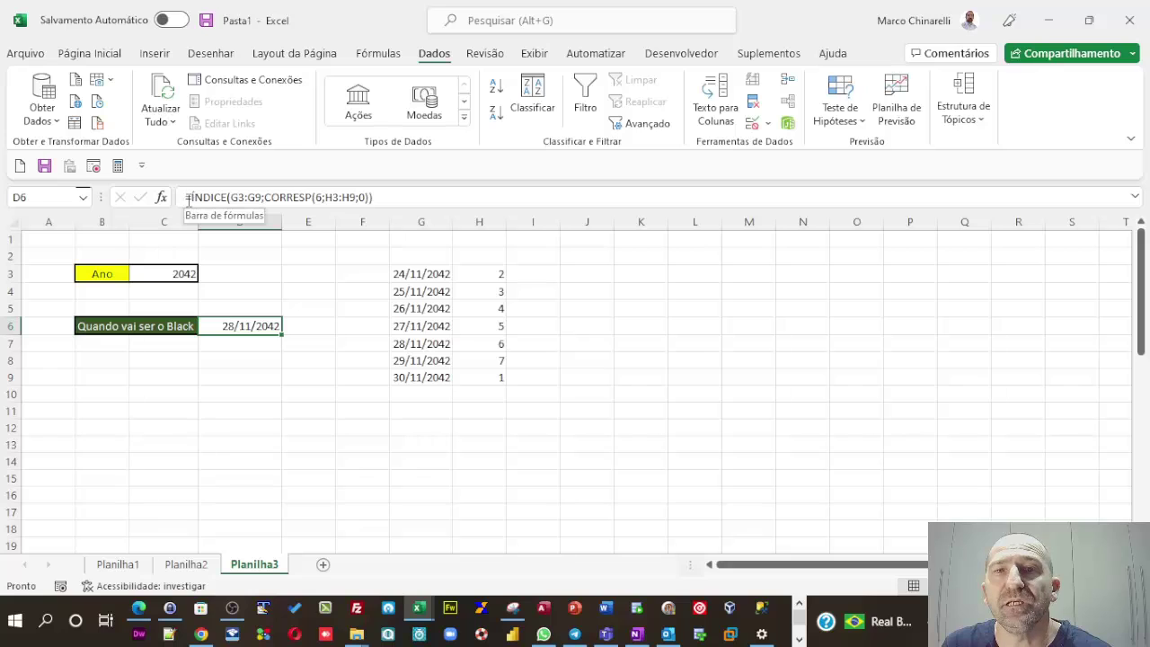
{"action": "left_click_drag", "start_coordinate": [190, 197], "coordinate": [227, 197]}
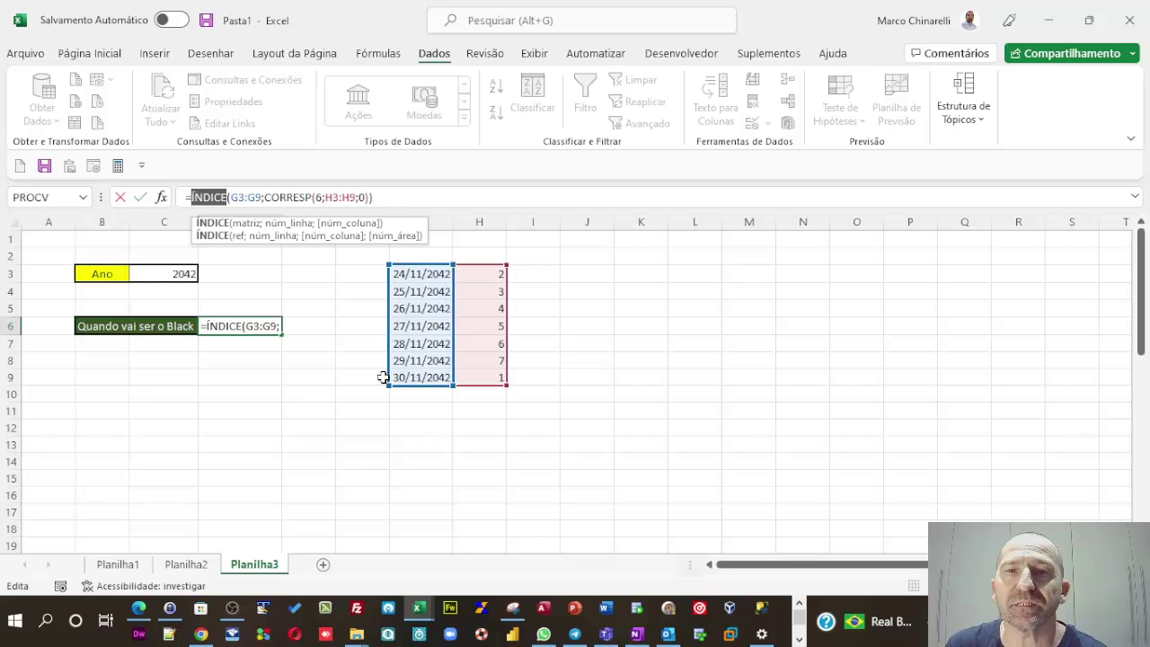
Leave D6's formula unchanged showing 28/11/2042, then inspect H3's DIA.DA.SEMANA formula.
{"action": "left_click", "coordinate": [288, 197]}
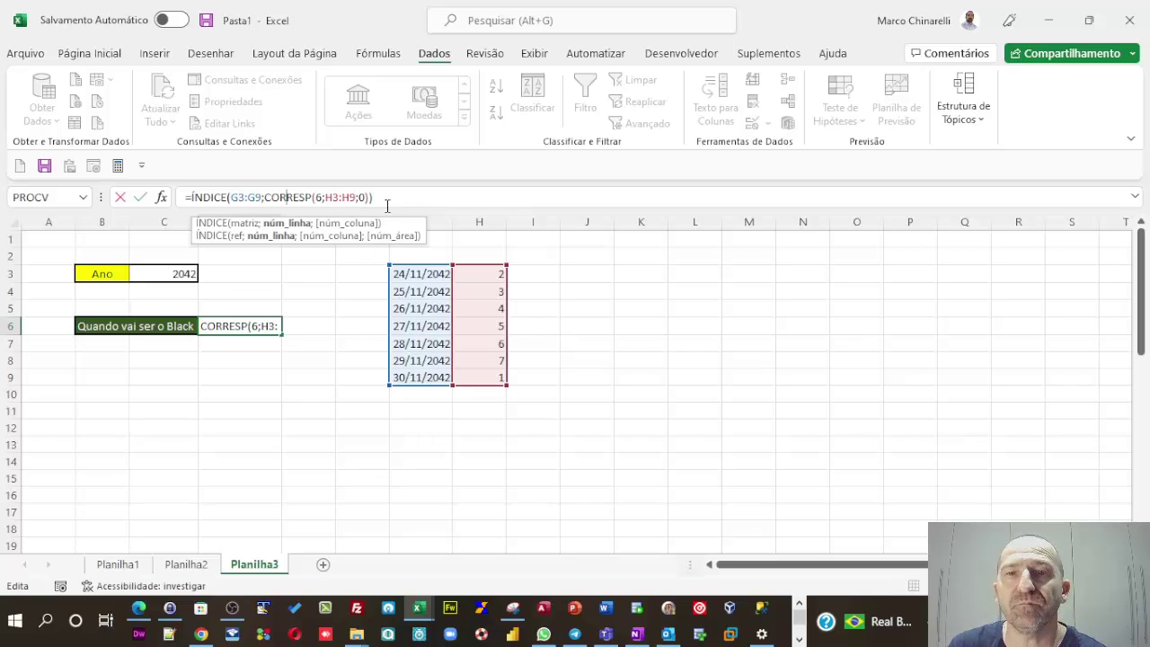
{"action": "key", "text": "Return"}
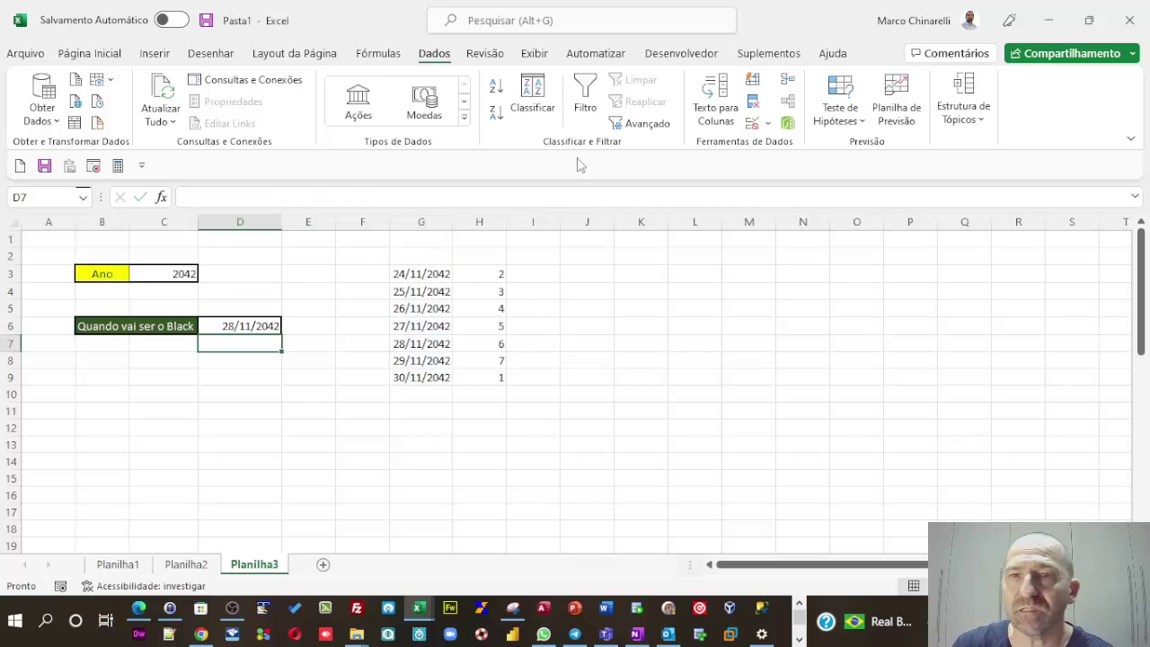
{"action": "left_click", "coordinate": [478, 276]}
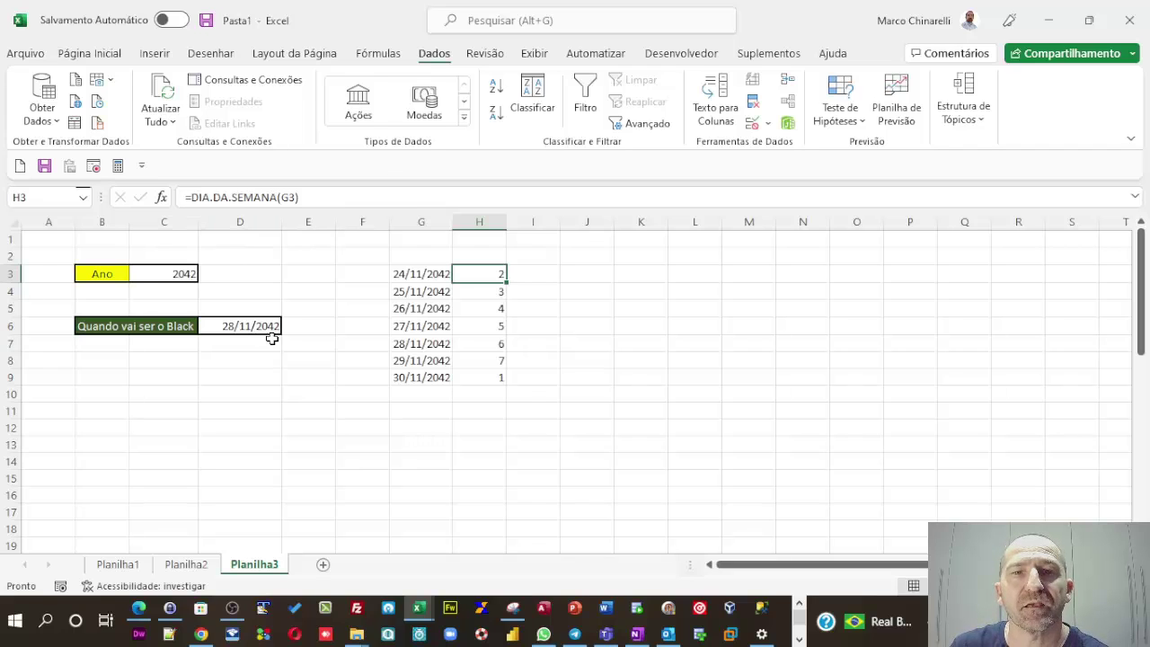
{"action": "left_click", "coordinate": [247, 326]}
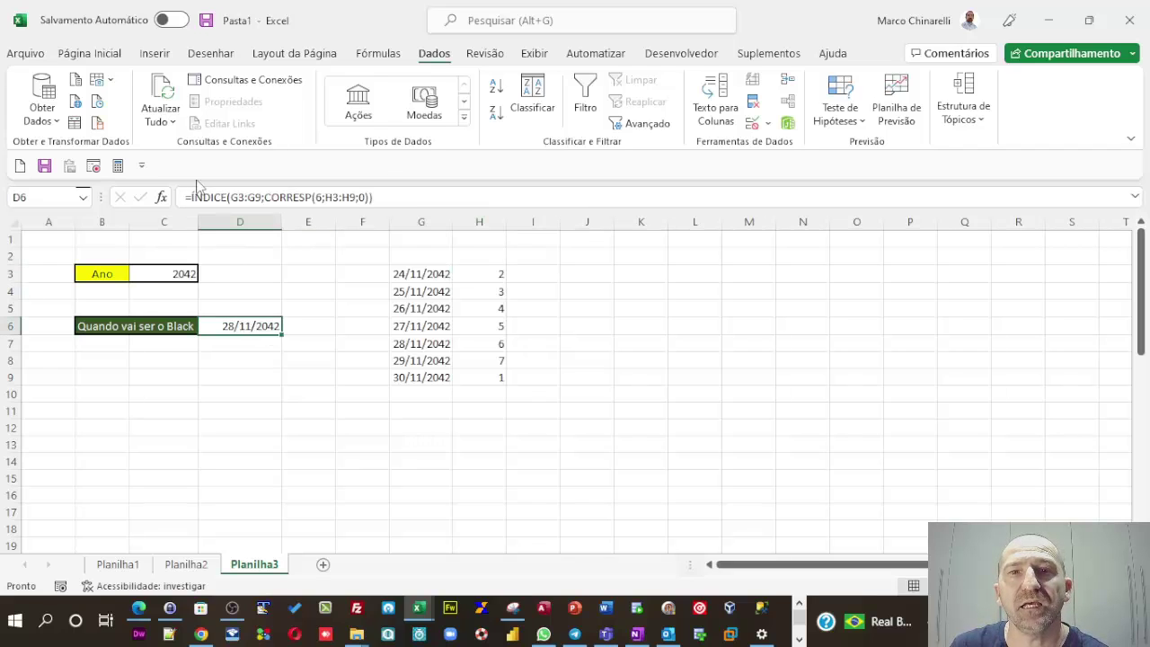
{"action": "left_click", "coordinate": [168, 274]}
{"action": "left_click", "coordinate": [233, 328]}
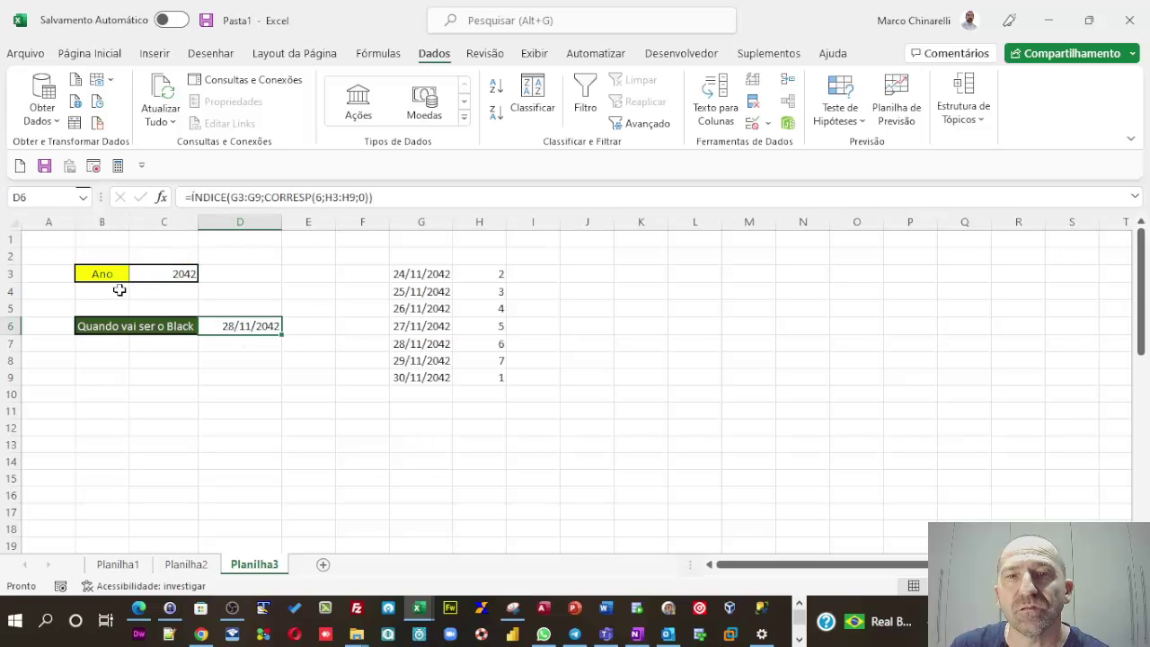